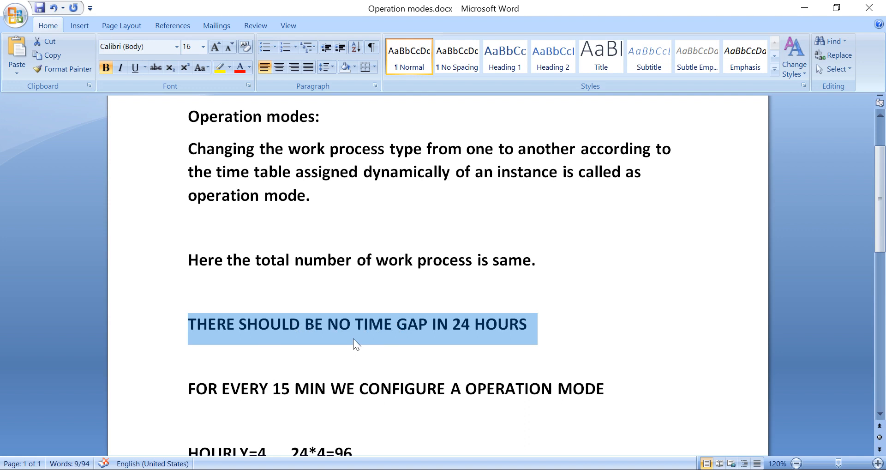
# Review the operation mode notes on the 24-hour time gap, the 15-minute interval, the hourly calculation and the golden rules.
pyautogui.click(575, 295)
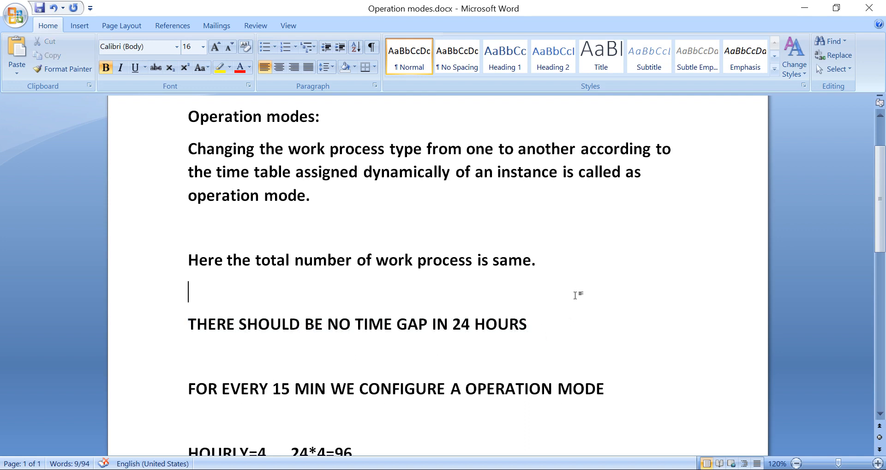
pyautogui.click(575, 338)
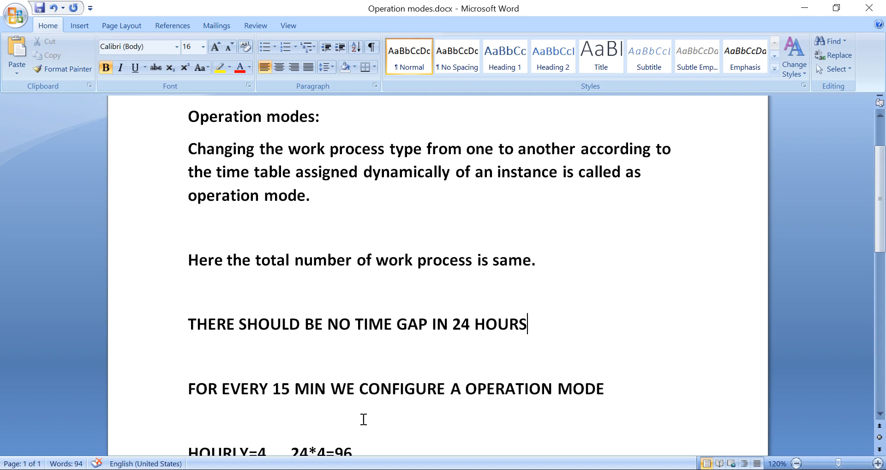
pyautogui.moveTo(275, 387); pyautogui.dragTo(292, 391)
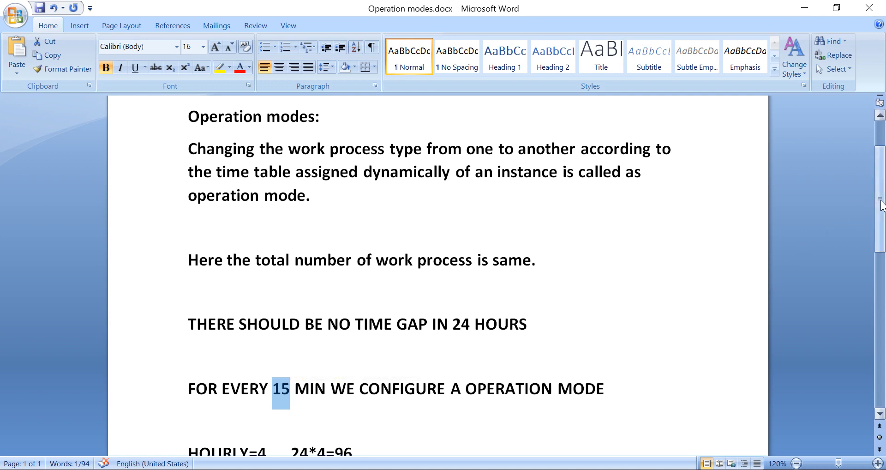
pyautogui.moveTo(881, 203); pyautogui.dragTo(881, 238)
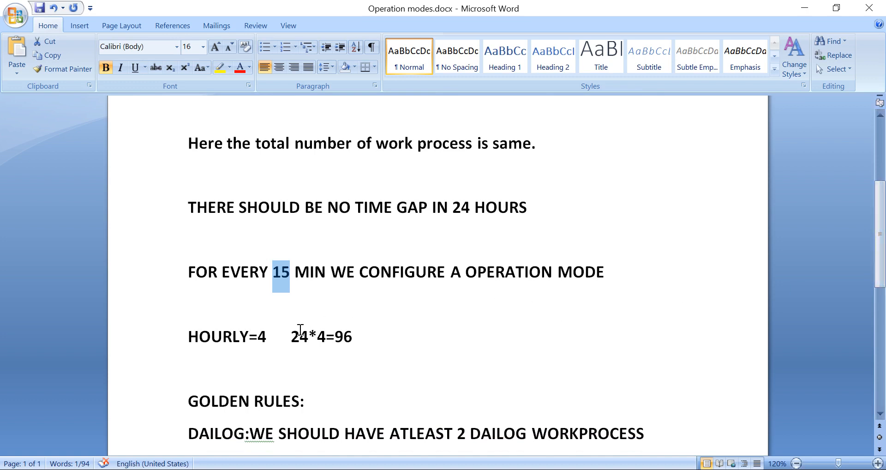
pyautogui.moveTo(291, 336); pyautogui.dragTo(361, 336)
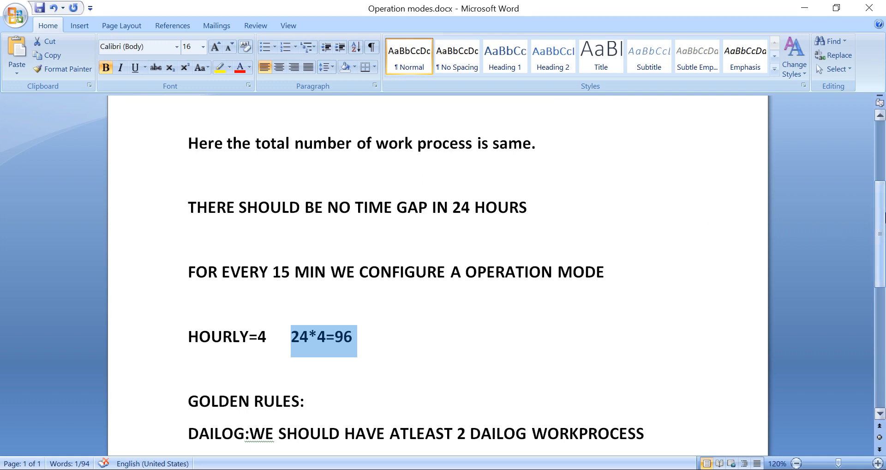
pyautogui.moveTo(880, 221); pyautogui.dragTo(871, 273)
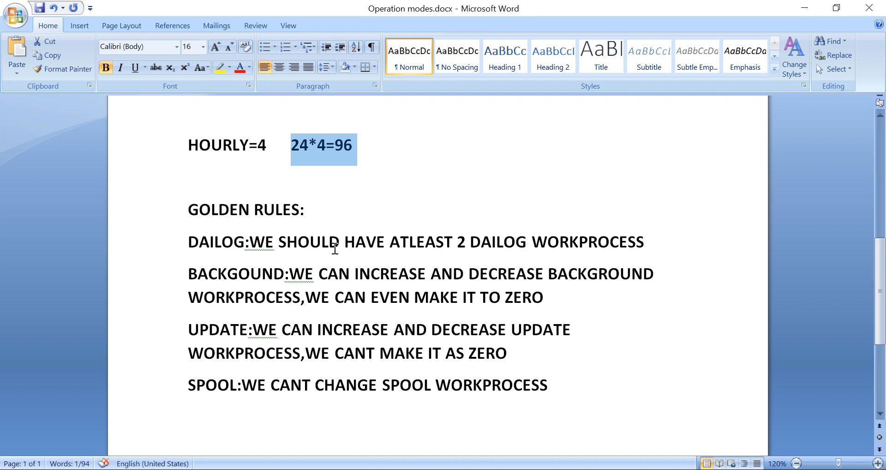
pyautogui.moveTo(249, 241); pyautogui.dragTo(606, 246)
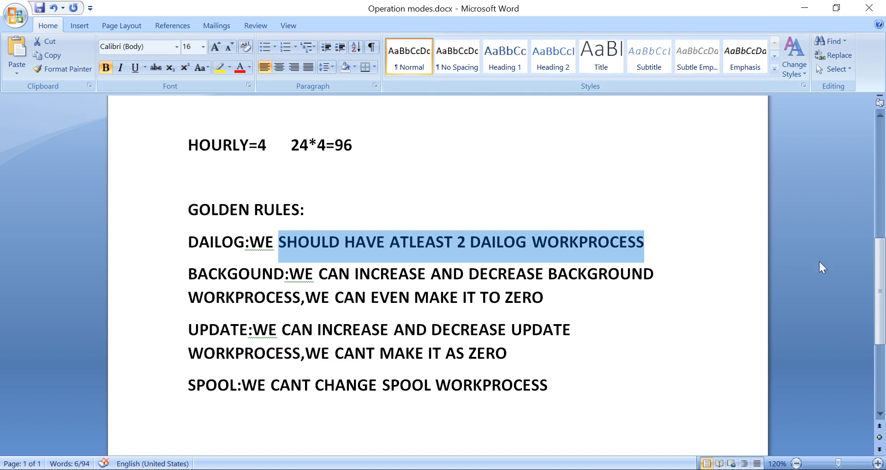
# Add the transaction codes RZ04 and RZ03 on separate lines below the spool rule at the document's end.
pyautogui.moveTo(880, 270); pyautogui.dragTo(867, 315)
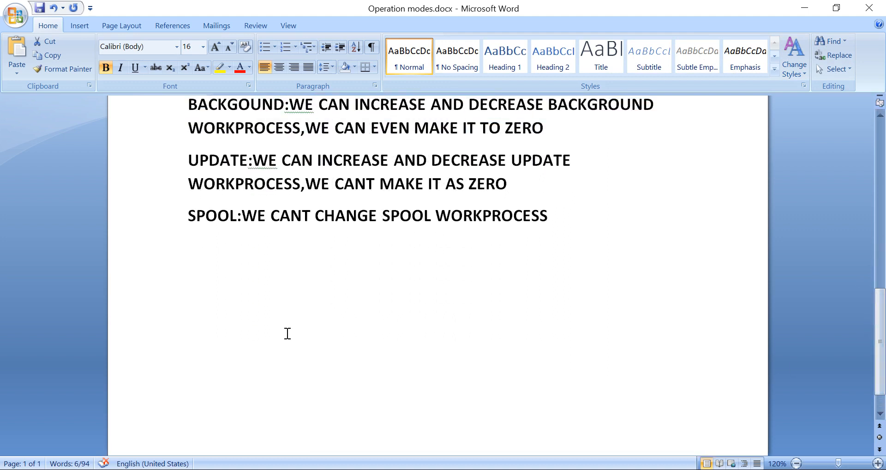
pyautogui.click(259, 290)
pyautogui.doubleClick(260, 290)
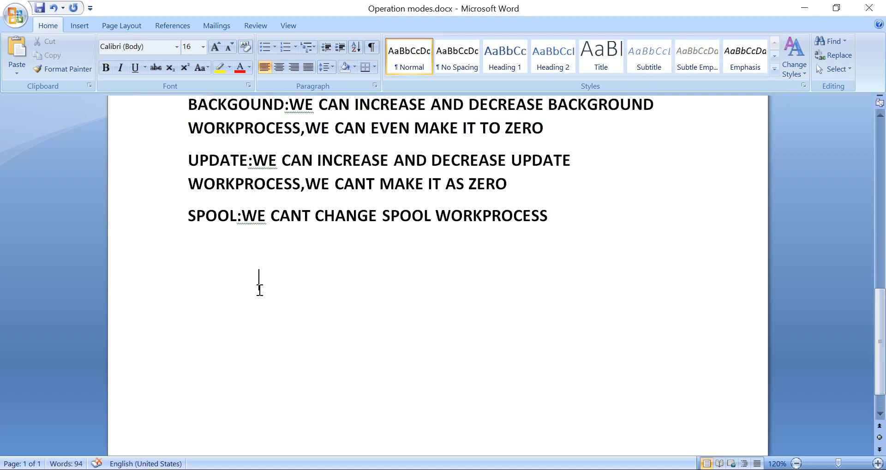
pyautogui.write('RZ04')
pyautogui.press('Return')
pyautogui.write('RZ03')
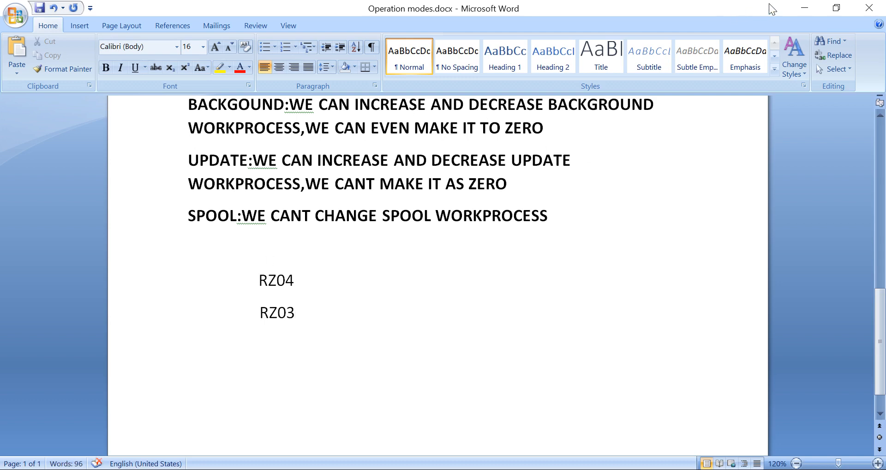
# Switch to the SAP Easy Access session in the NW_7.4_JULY VMware virtual machine and start transaction rz04 with /nrz04.
pyautogui.click(813, 9)
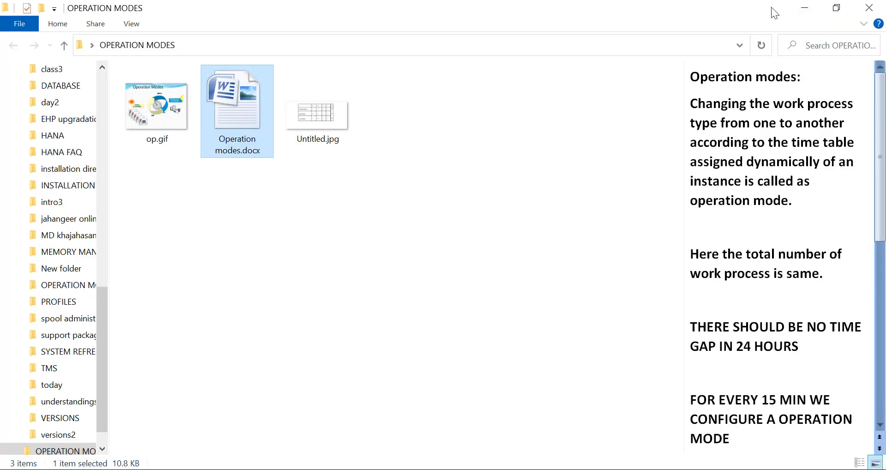
pyautogui.click(813, 9)
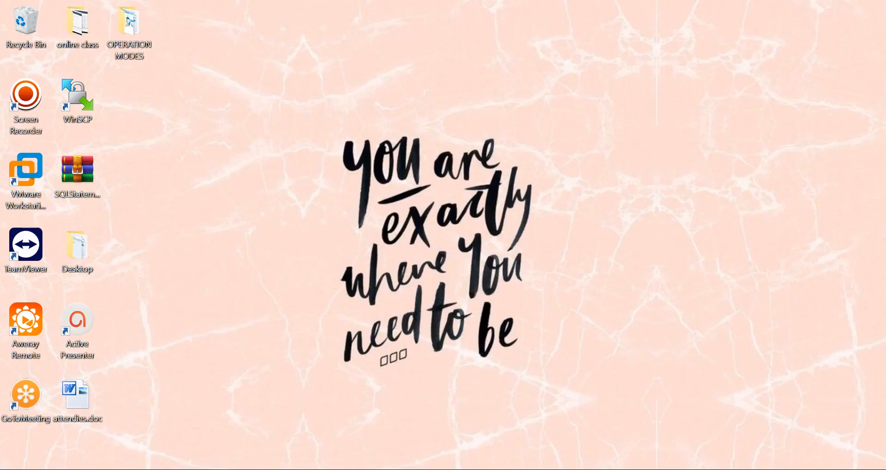
pyautogui.click(638, 390)
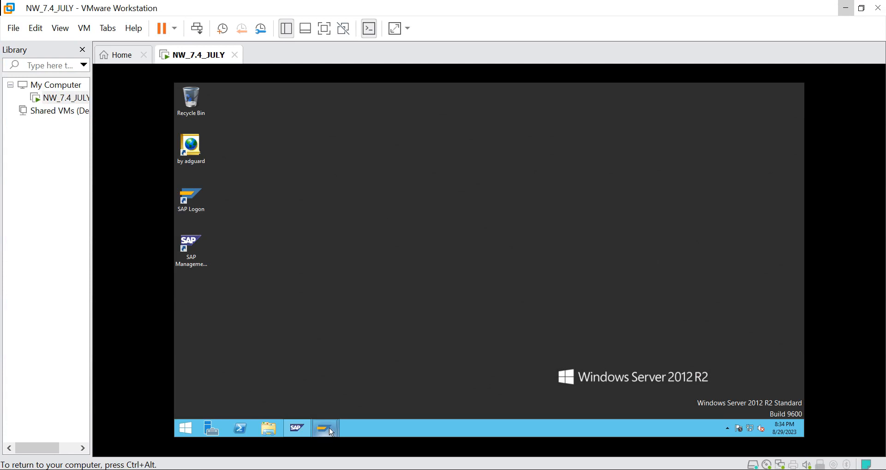
pyautogui.moveTo(325, 427)
pyautogui.click(373, 374)
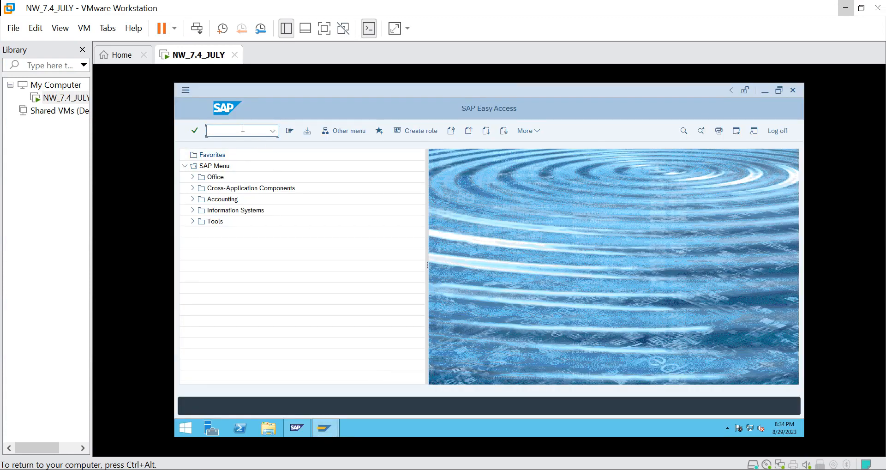
pyautogui.write('/nrz04')
pyautogui.press('Return')
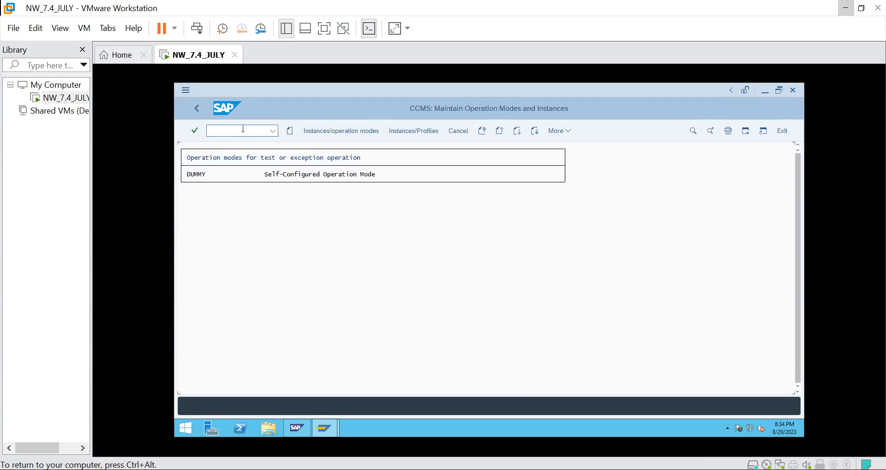
# Create and save the operation mode "business hours" with the short description "during peak hours".
pyautogui.click(293, 132)
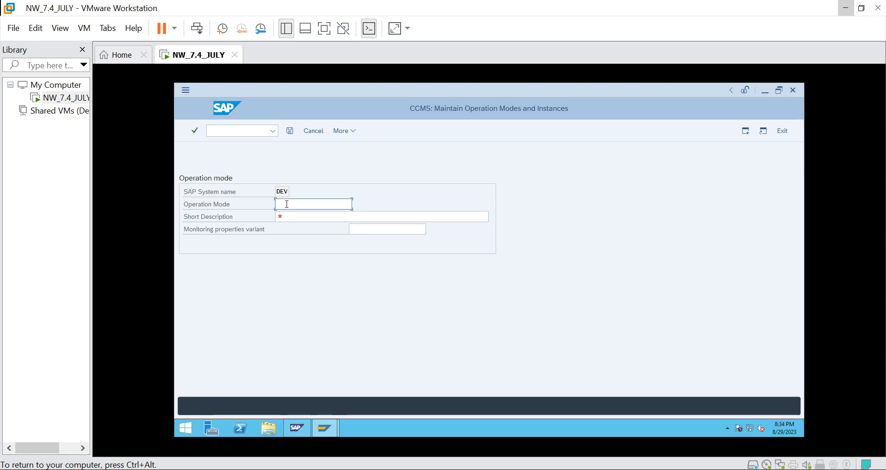
pyautogui.write('business hours')
pyautogui.click(288, 216)
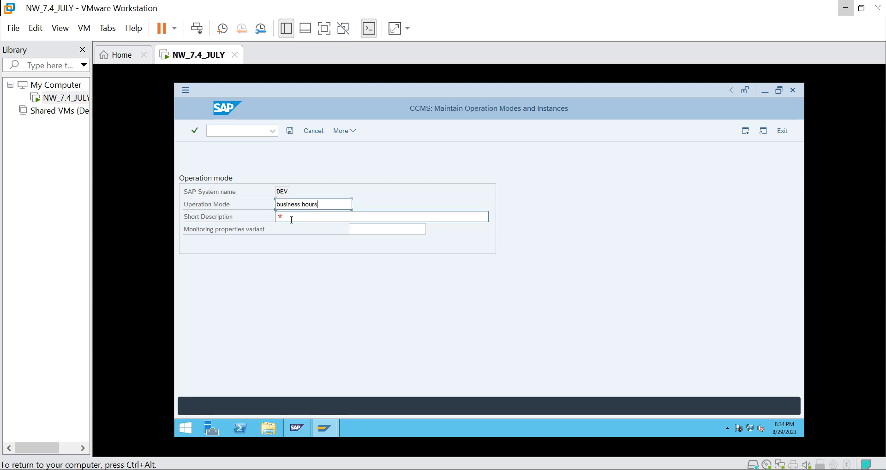
pyautogui.write('d')
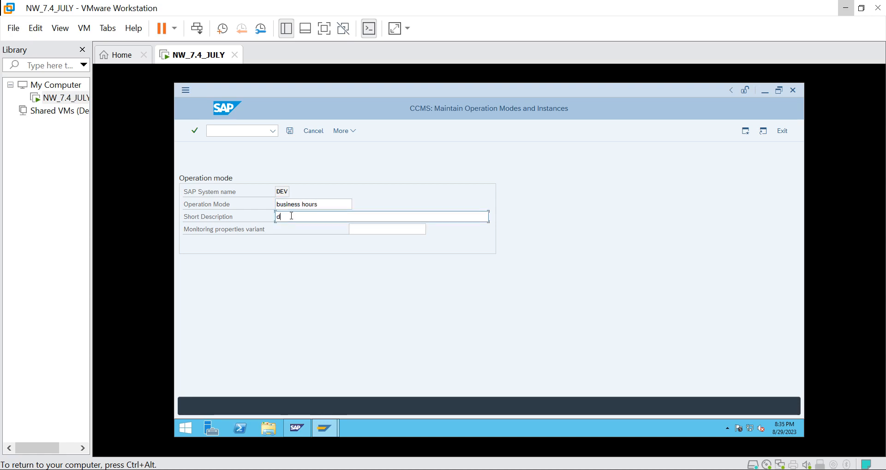
pyautogui.write('uring pe')
pyautogui.write('hours')
pyautogui.click(290, 131)
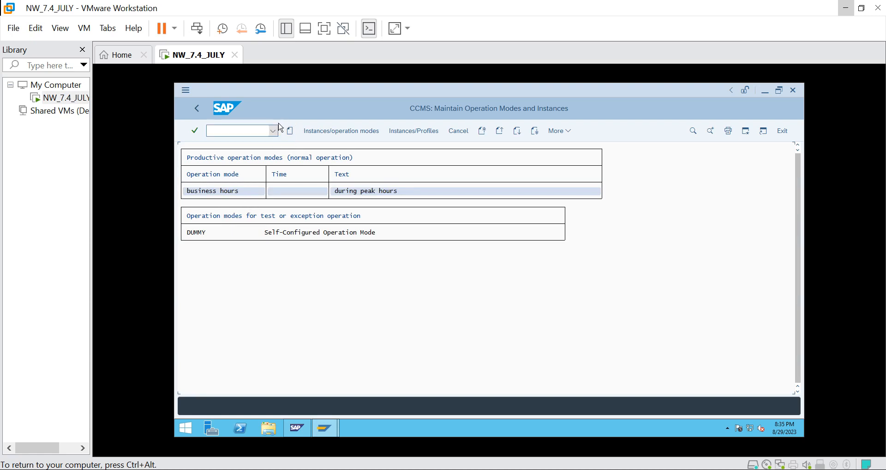
# Create and save the operation mode "non business hours" with the short description "during non peak hours".
pyautogui.click(290, 131)
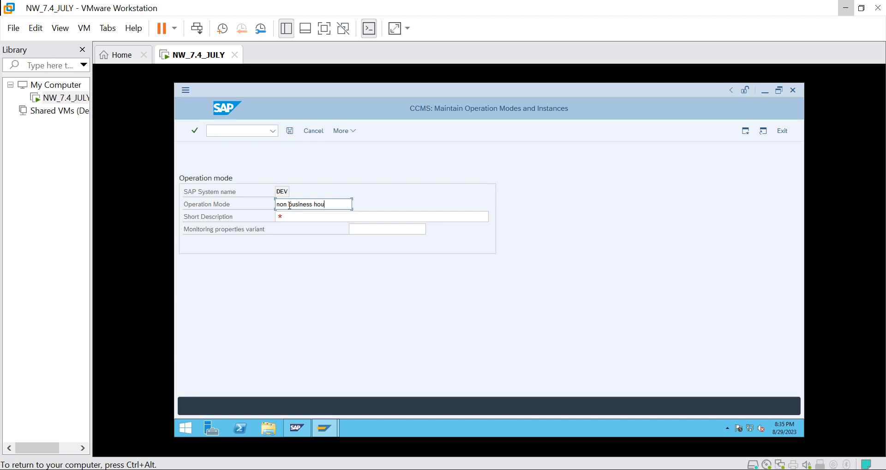
pyautogui.click(291, 215)
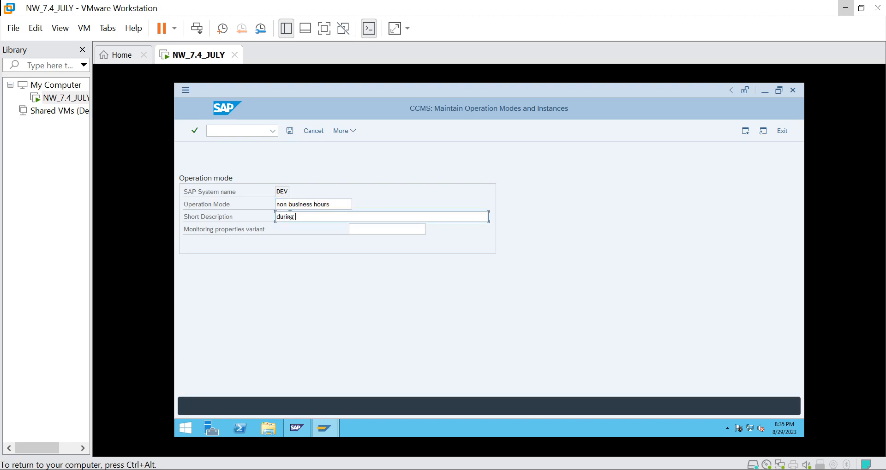
pyautogui.write('during non peak hours')
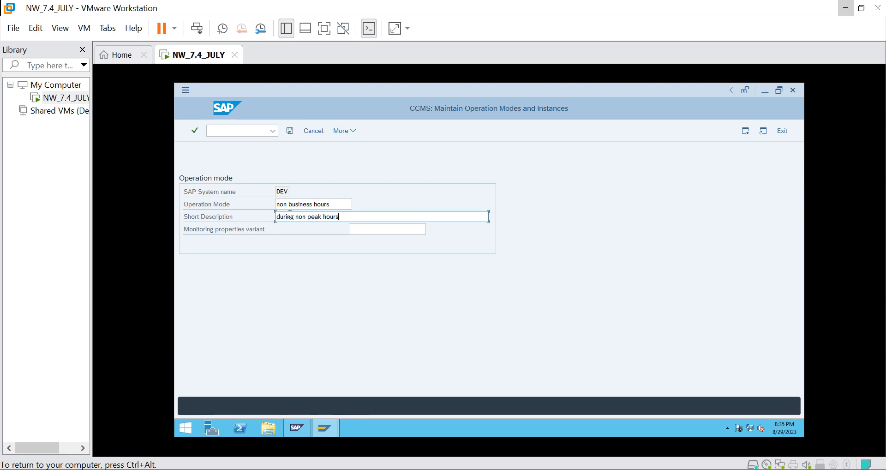
pyautogui.click(290, 131)
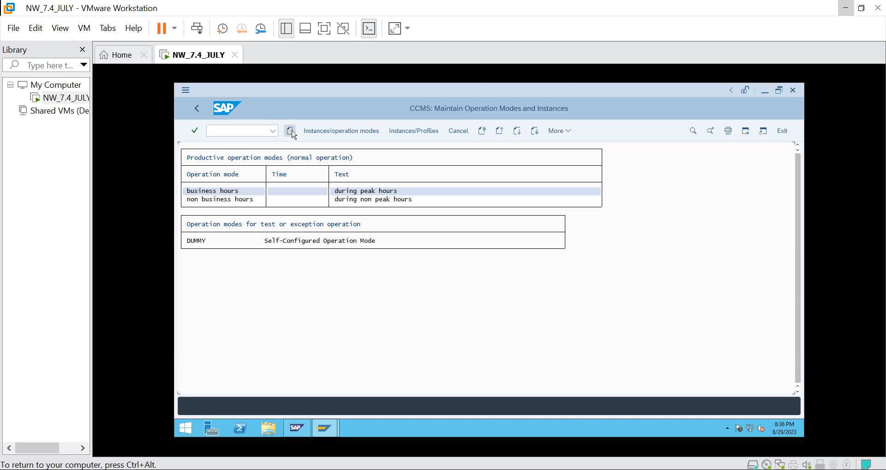
# Open the overview of productive instances and their work process distribution for the operation modes.
pyautogui.click(344, 131)
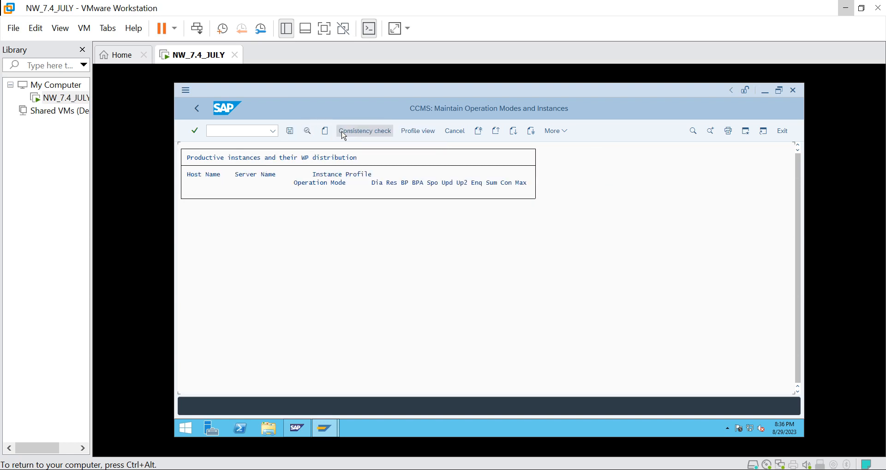
pyautogui.click(567, 134)
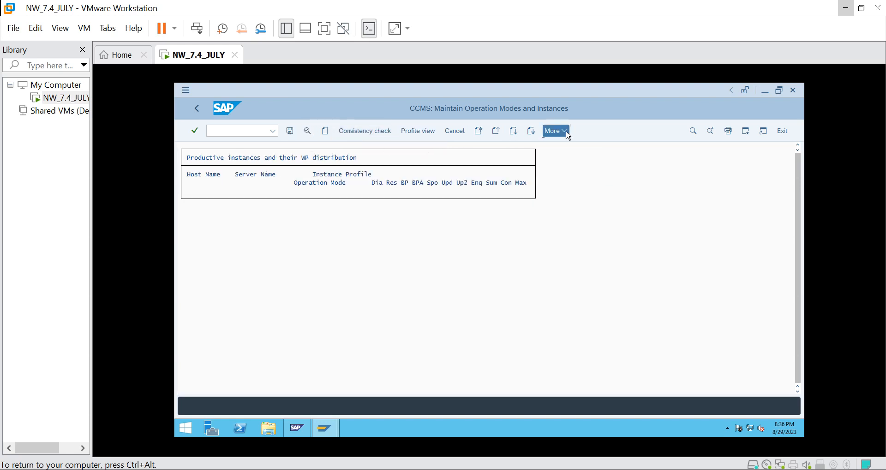
pyautogui.moveTo(573, 193)
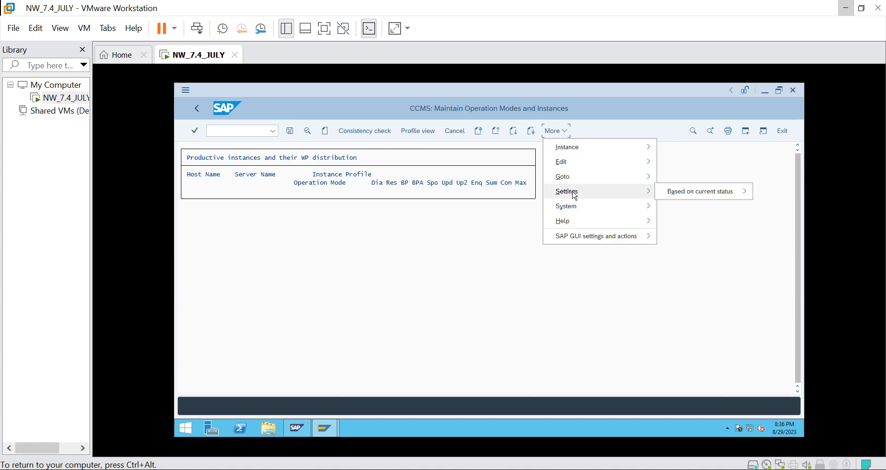
pyautogui.moveTo(693, 194)
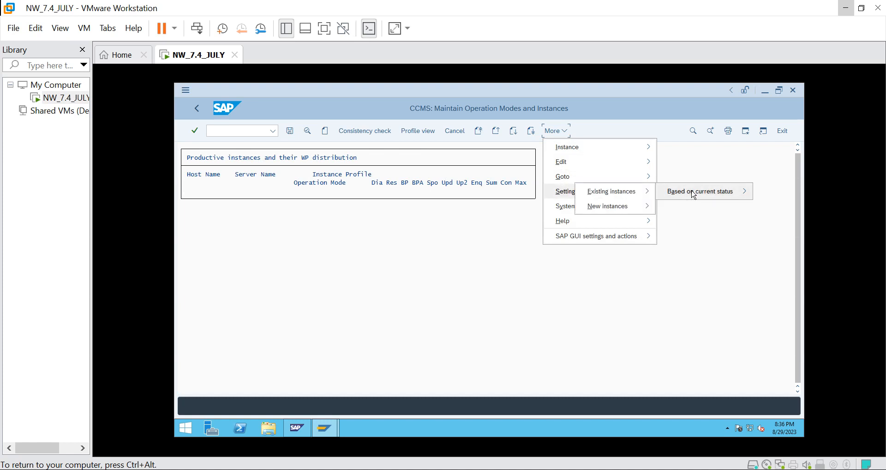
pyautogui.moveTo(626, 210)
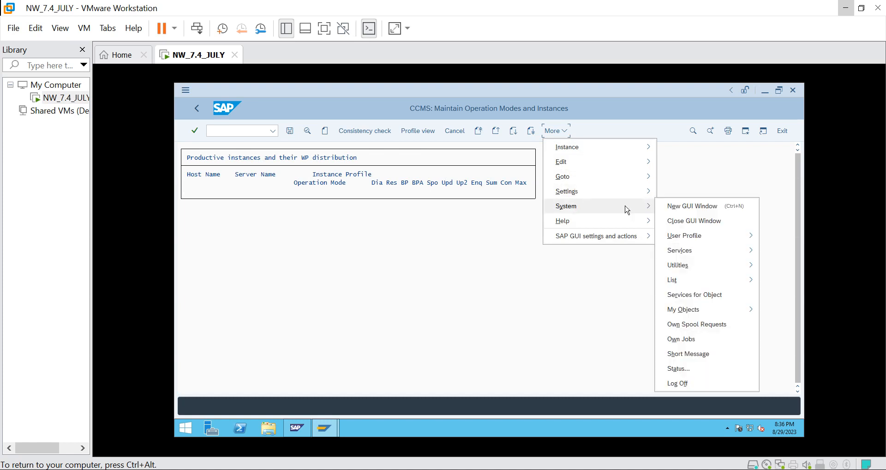
pyautogui.moveTo(634, 193)
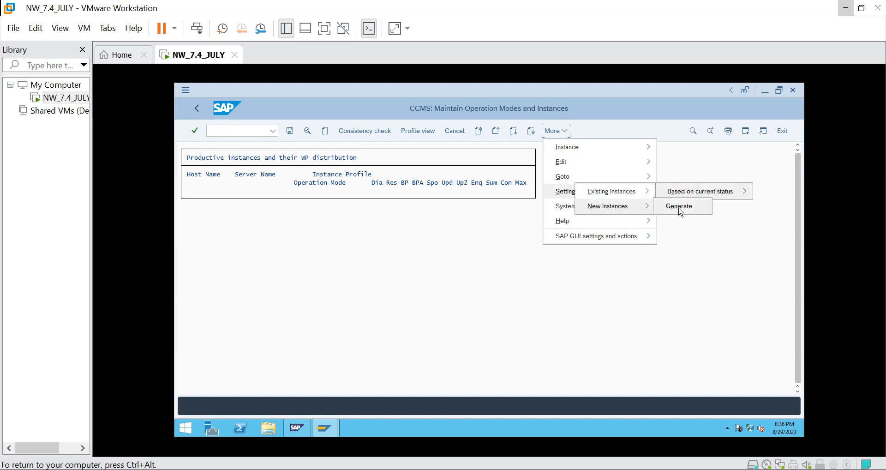
pyautogui.click(682, 248)
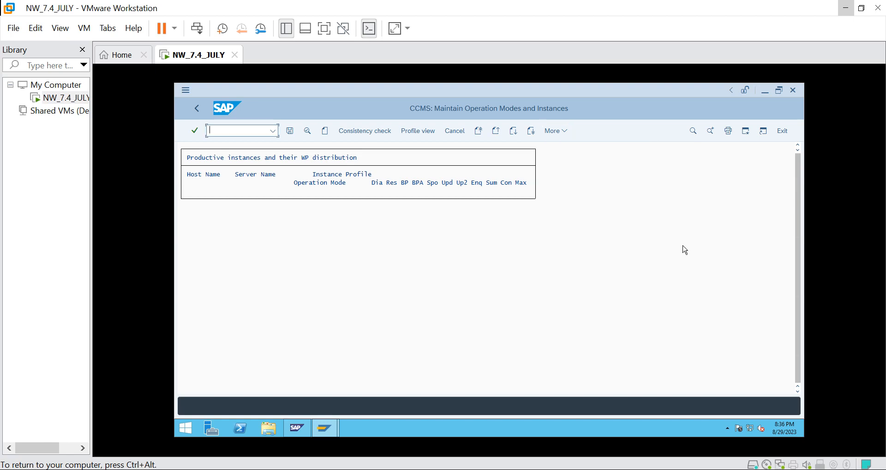
# Generate new instances based on the current status for the two operation modes.
pyautogui.click(564, 134)
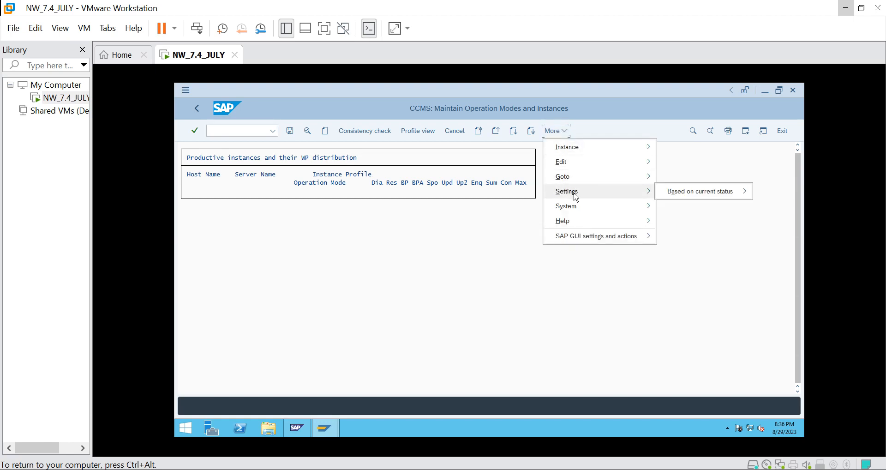
pyautogui.moveTo(706, 196)
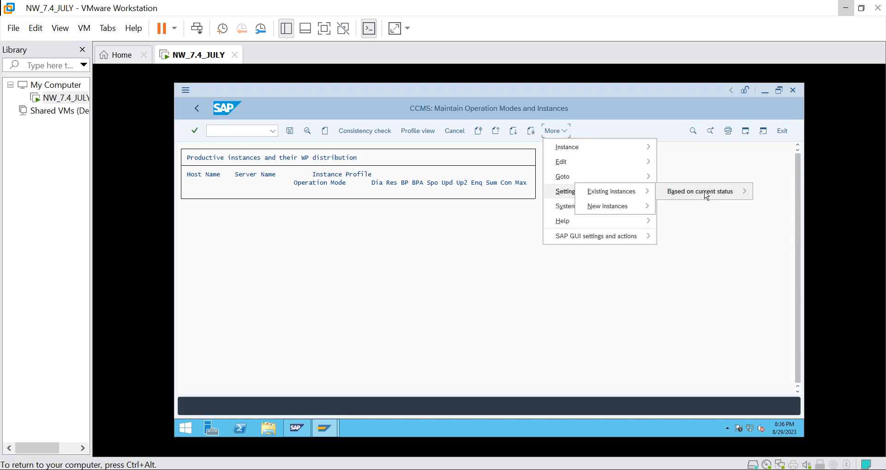
pyautogui.moveTo(646, 207)
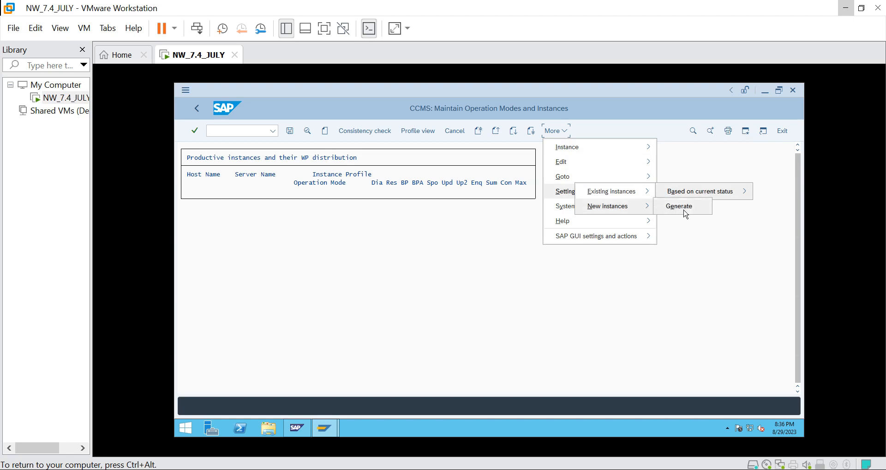
pyautogui.click(680, 206)
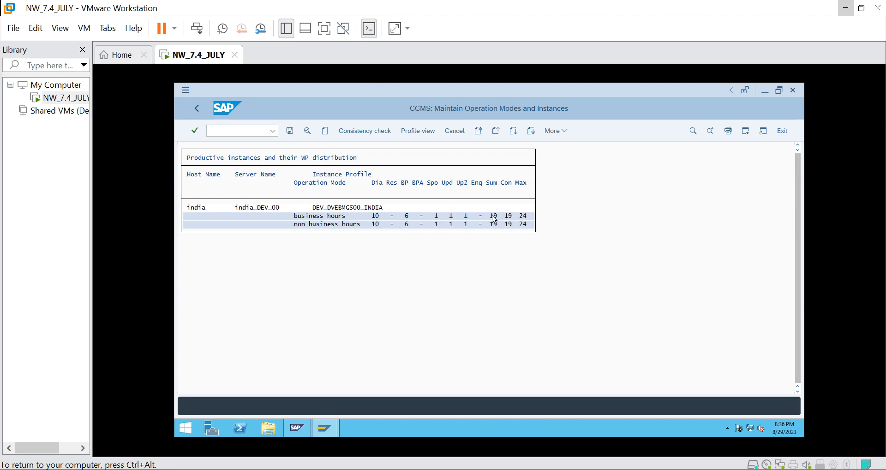
# Switch to the SAP management console to review the AS ABAP work process table of instance india 0, then minimize it.
pyautogui.click(305, 425)
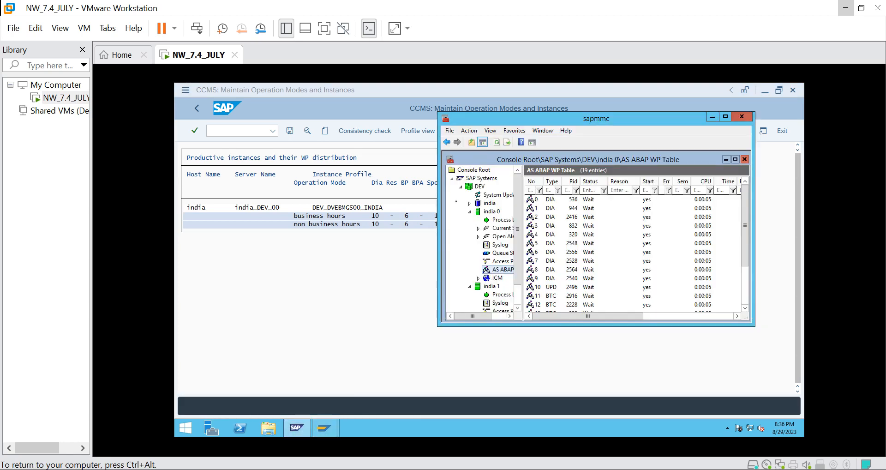
pyautogui.moveTo(559, 123); pyautogui.dragTo(641, 156)
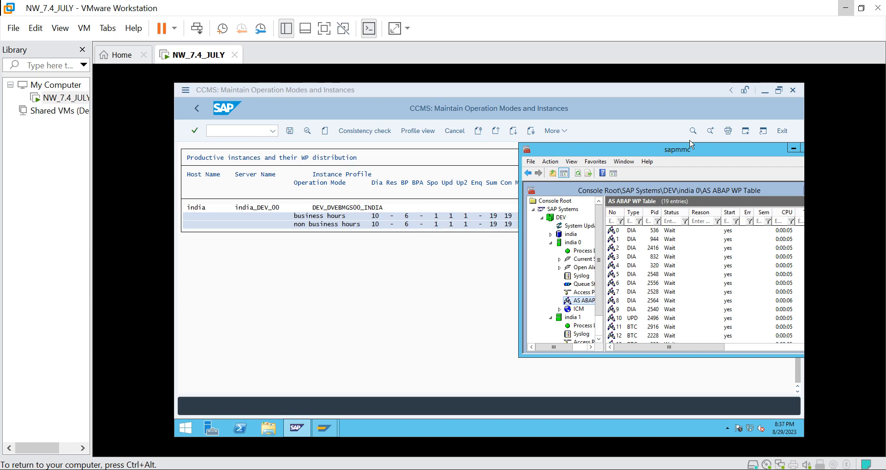
pyautogui.click(793, 148)
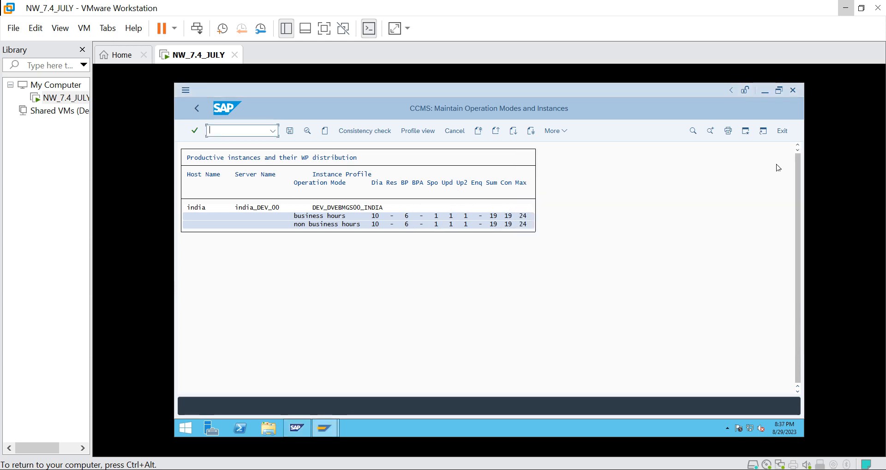
# Open the work process distribution of india_DEV_00 for business hours and try to add another dialog work process.
pyautogui.doubleClick(373, 216)
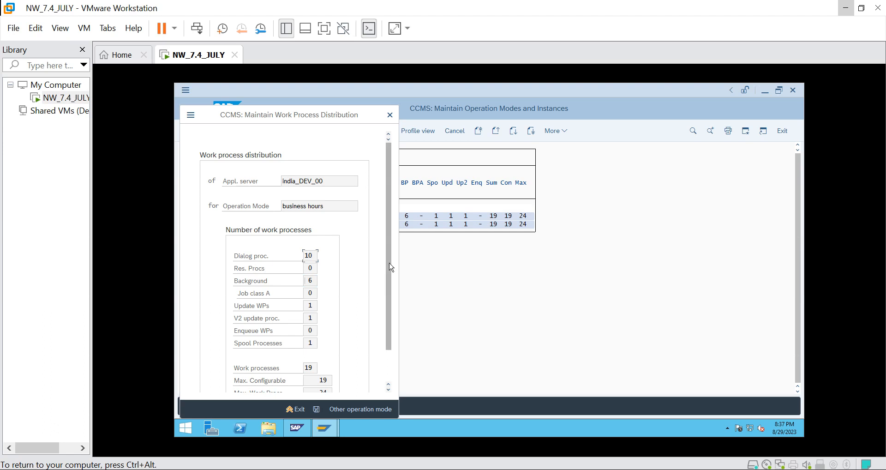
pyautogui.moveTo(392, 267); pyautogui.dragTo(390, 304)
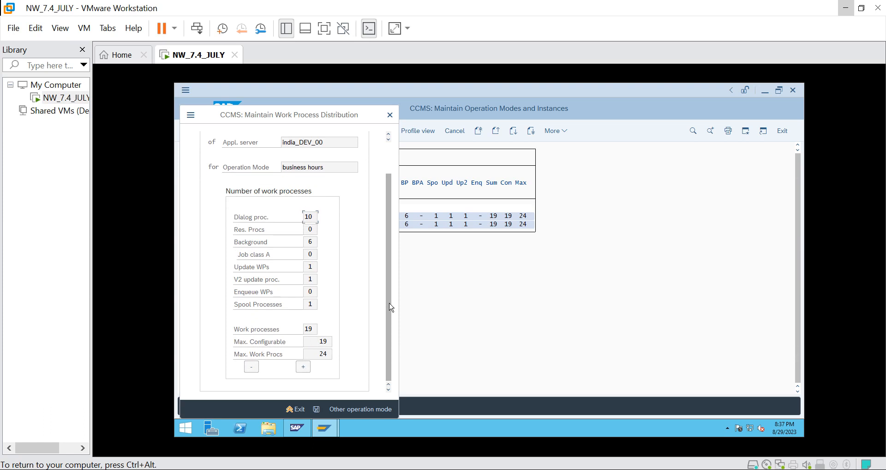
pyautogui.click(303, 367)
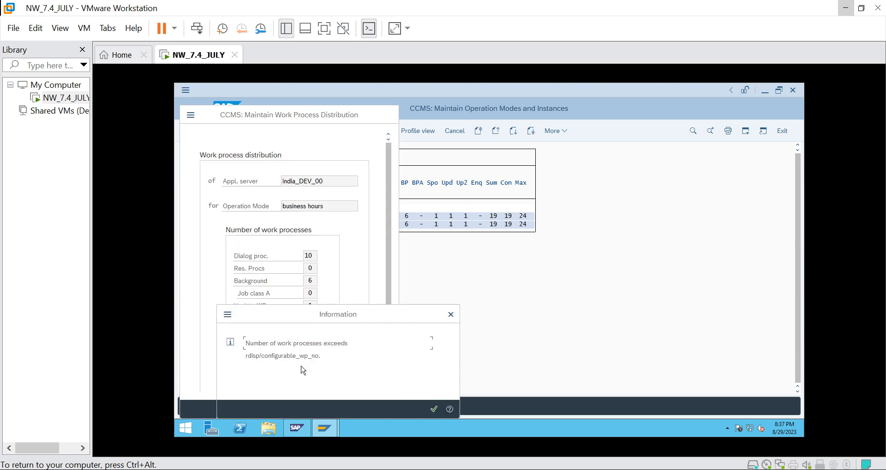
pyautogui.click(451, 315)
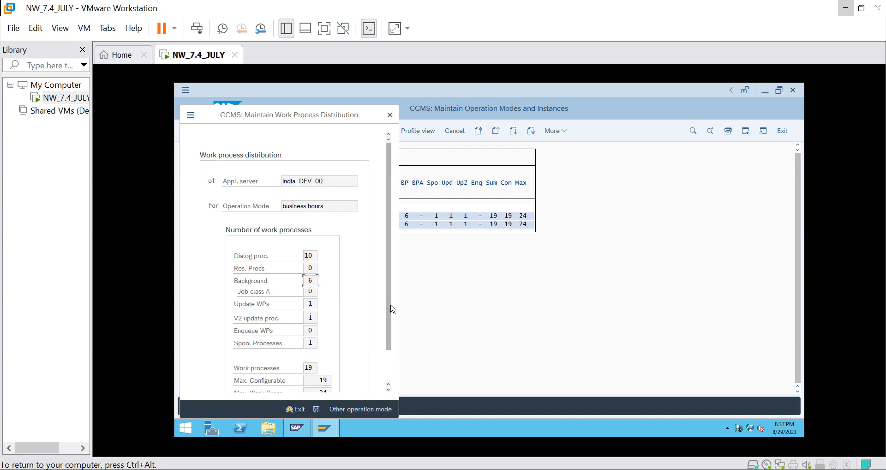
# Reduce the number of background work processes for the business hours mode to 3.
pyautogui.moveTo(392, 302); pyautogui.dragTo(390, 338)
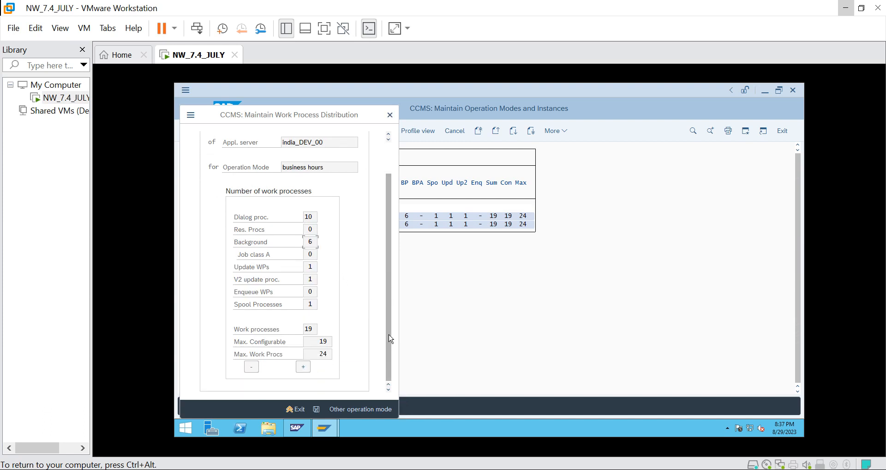
pyautogui.click(251, 368)
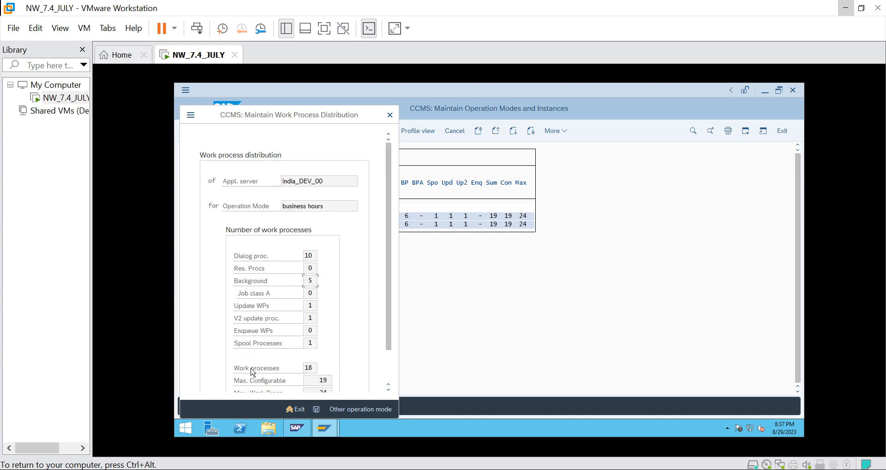
pyautogui.moveTo(389, 327); pyautogui.dragTo(395, 384)
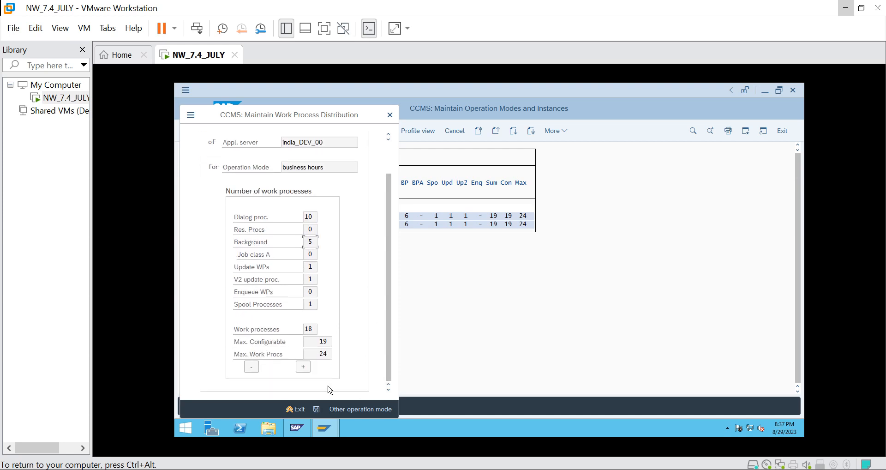
pyautogui.click(251, 367)
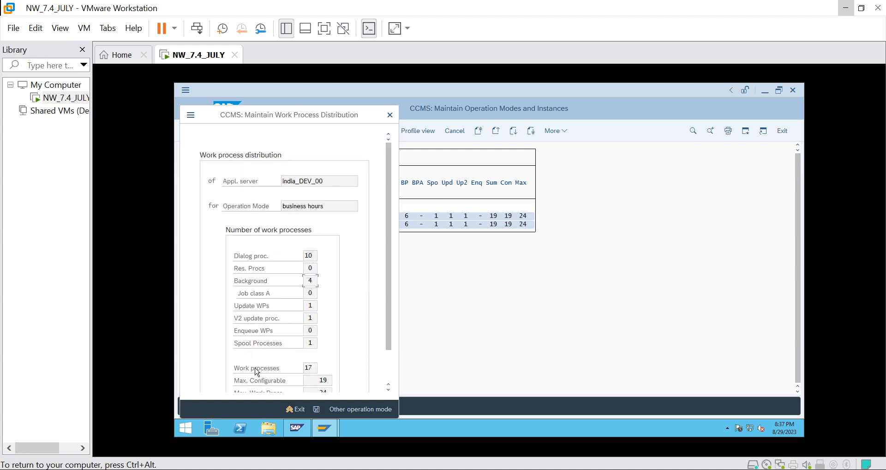
pyautogui.moveTo(389, 326); pyautogui.dragTo(392, 372)
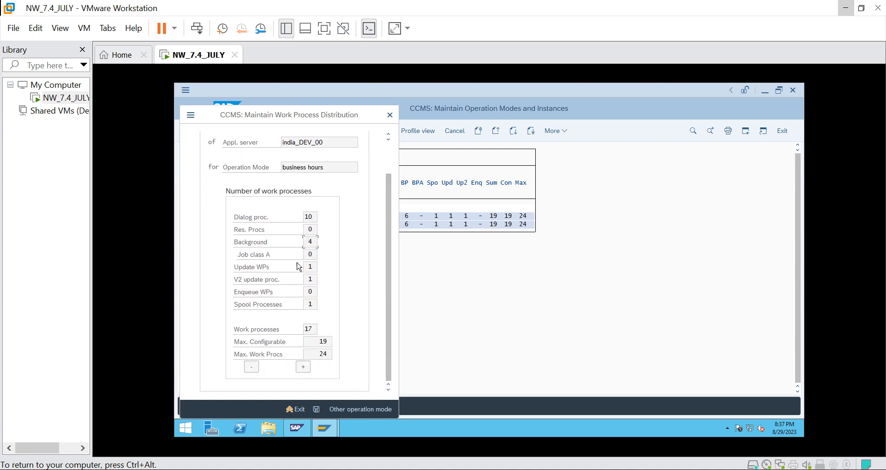
pyautogui.click(251, 367)
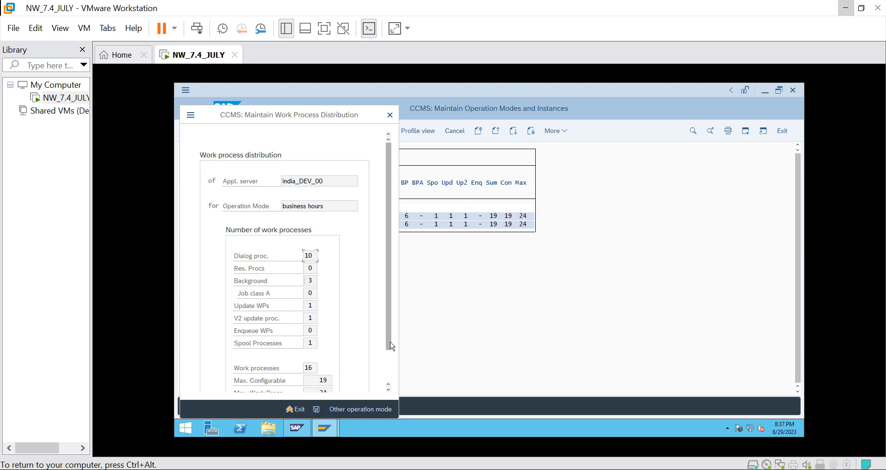
# Increase the number of dialog work processes for the business hours mode to 13.
pyautogui.moveTo(392, 346); pyautogui.dragTo(390, 389)
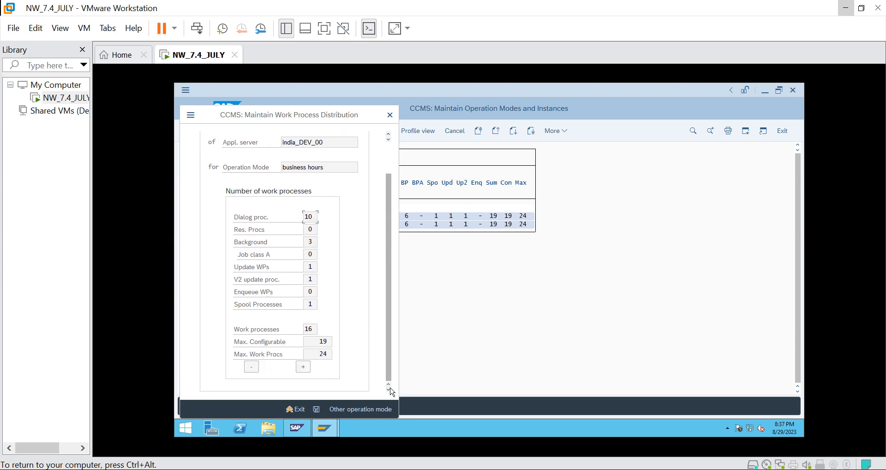
pyautogui.click(304, 368)
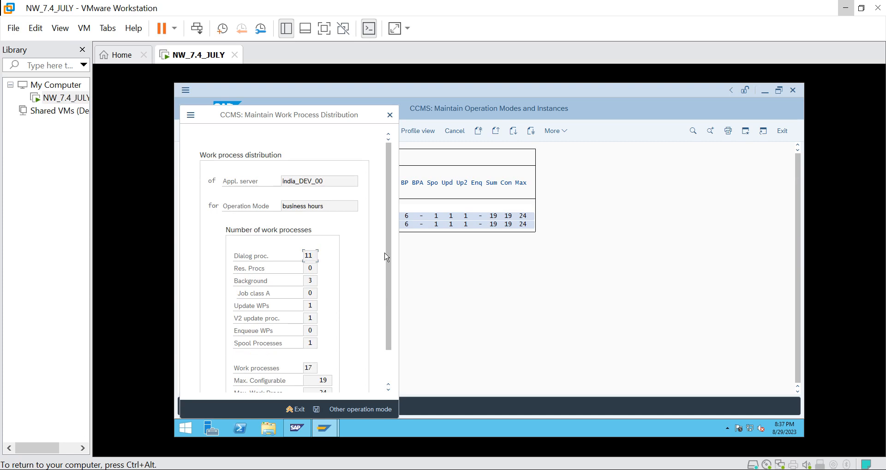
pyautogui.moveTo(388, 256); pyautogui.dragTo(369, 379)
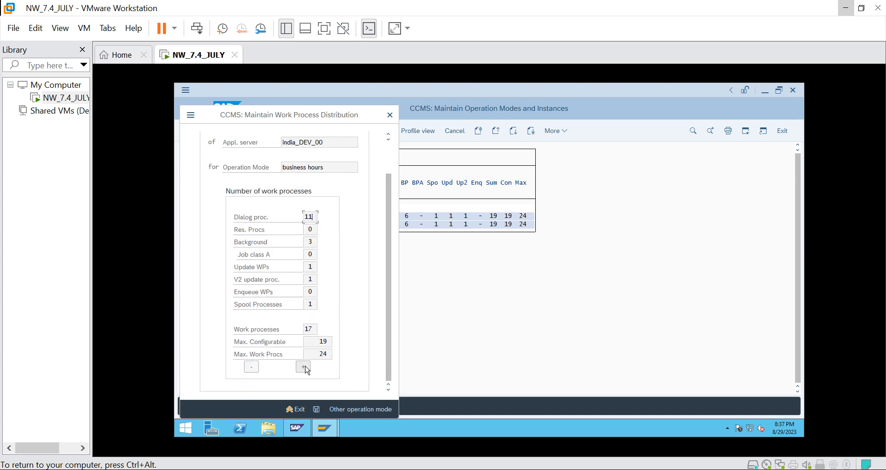
pyautogui.click(307, 366)
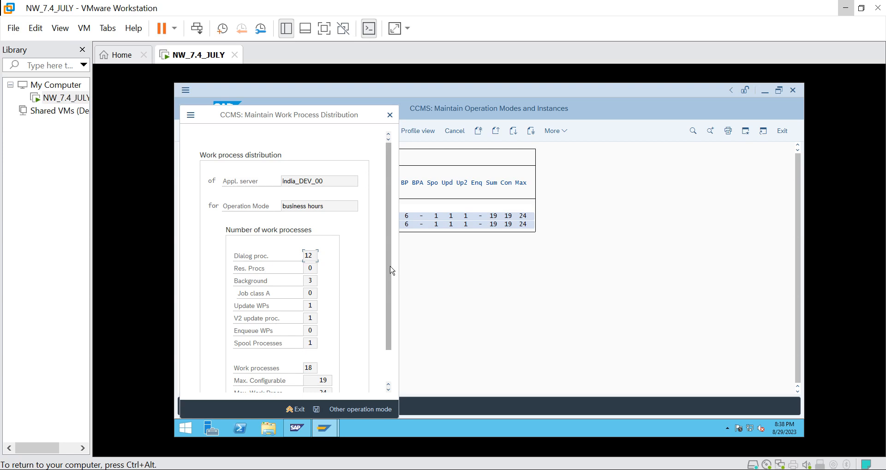
pyautogui.scroll(-2, 392, 270)
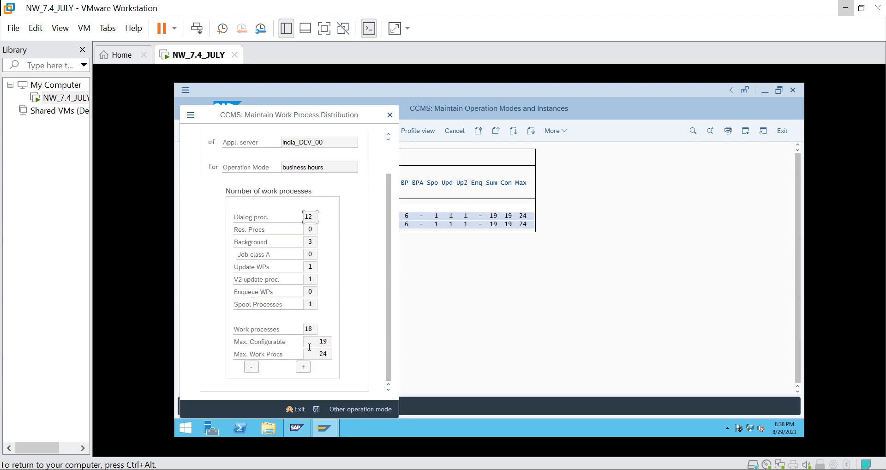
pyautogui.click(304, 369)
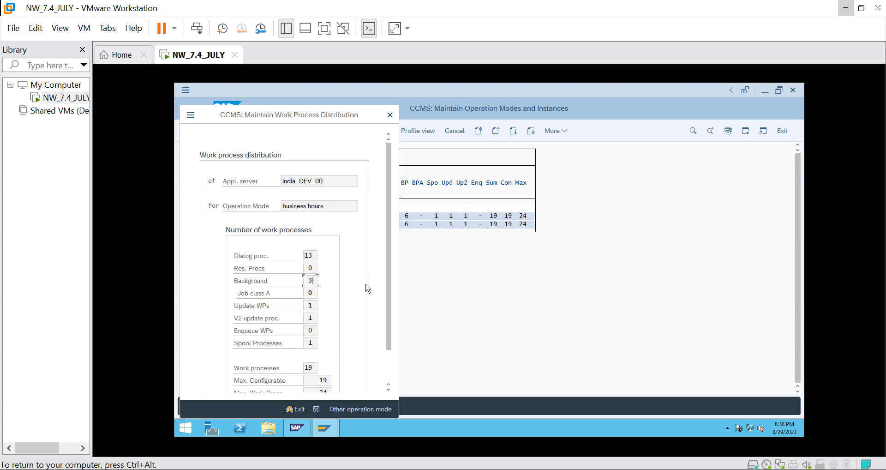
# Lower the background work processes of the business hours mode step by step to 0.
pyautogui.scroll(-2, 391, 323)
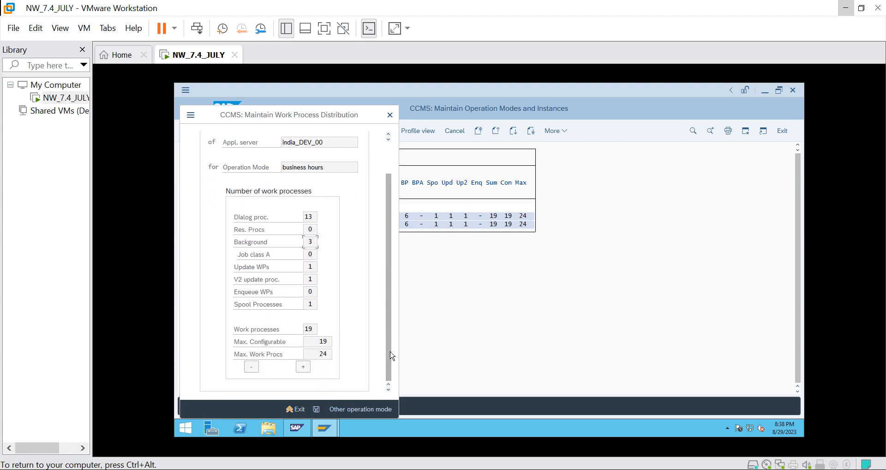
pyautogui.click(252, 369)
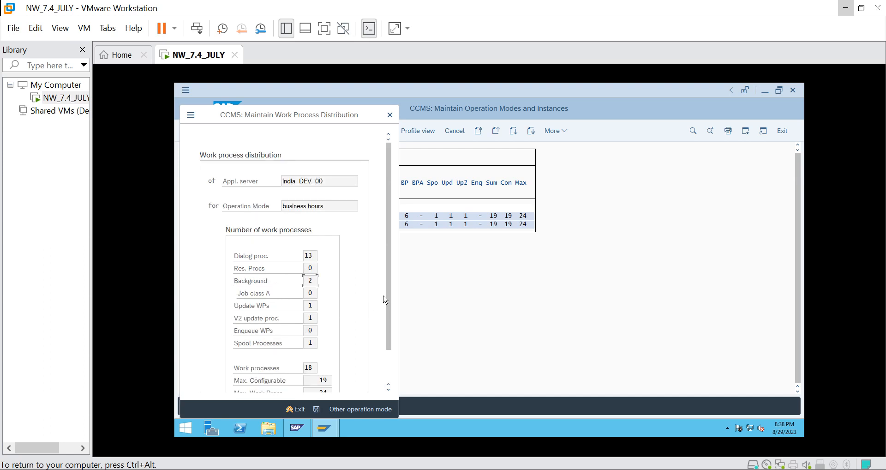
pyautogui.scroll(-2, 388, 304)
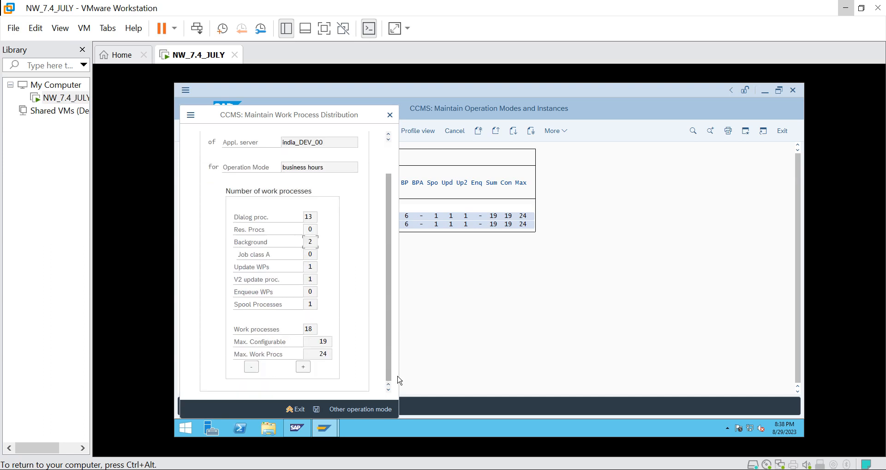
pyautogui.click(256, 370)
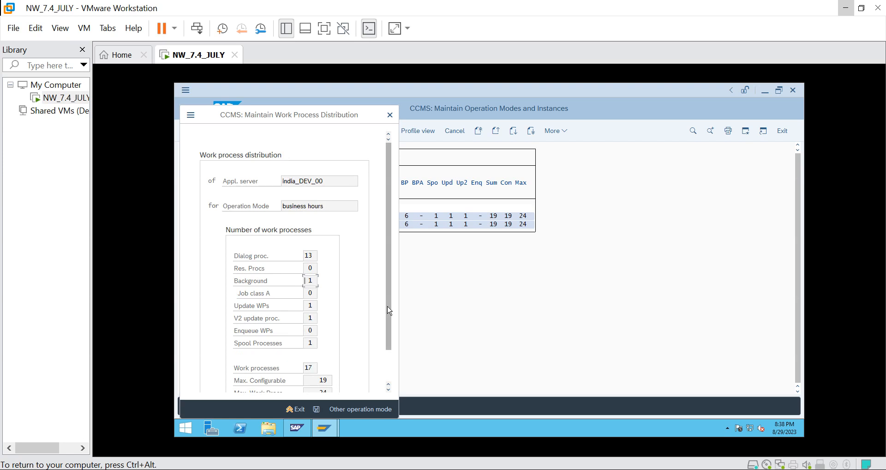
pyautogui.scroll(-2, 389, 310)
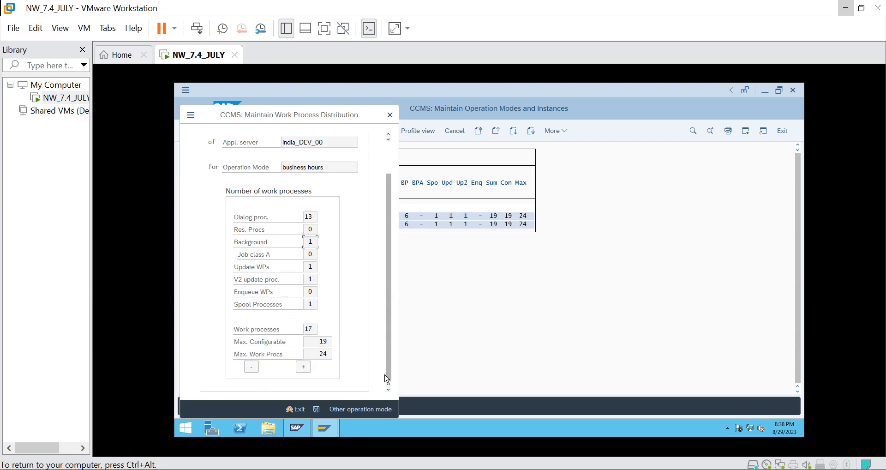
pyautogui.click(252, 367)
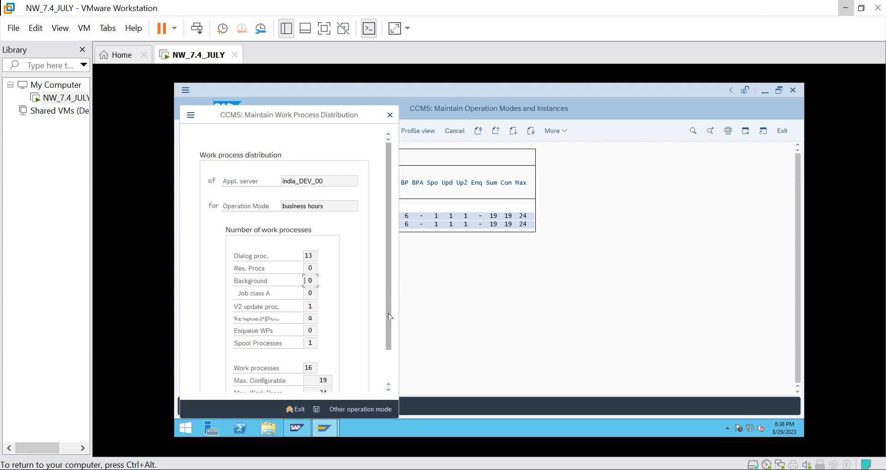
# Bring the background work processes of the business hours mode back up to 3.
pyautogui.scroll(-2, 392, 359)
pyautogui.click(303, 367)
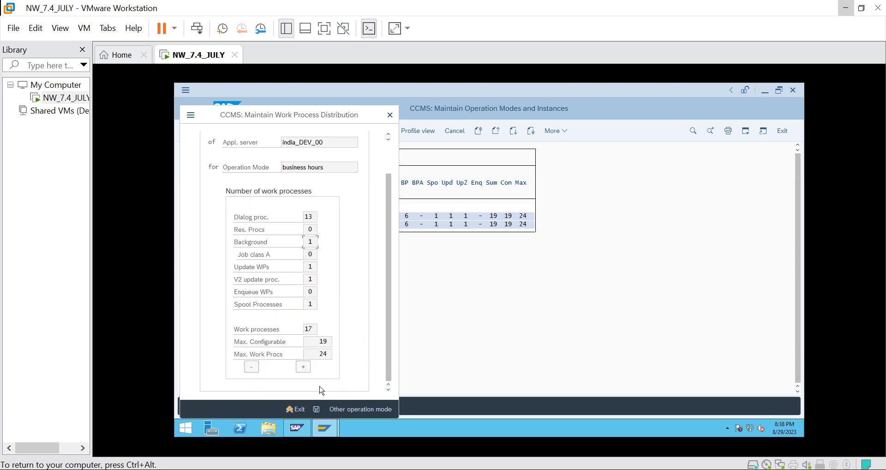
pyautogui.click(303, 367)
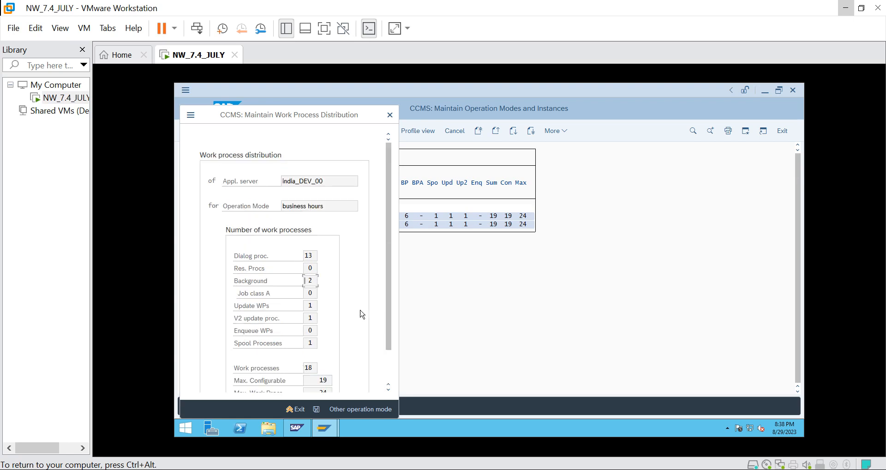
pyautogui.scroll(-2, 392, 311)
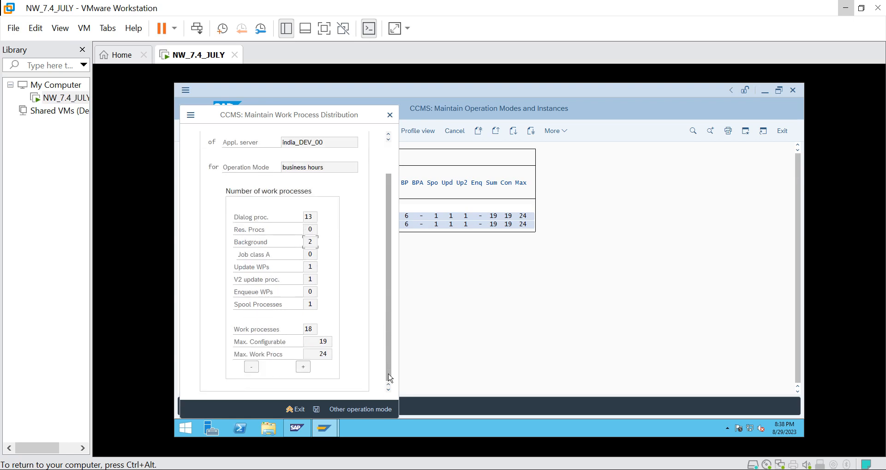
pyautogui.click(252, 367)
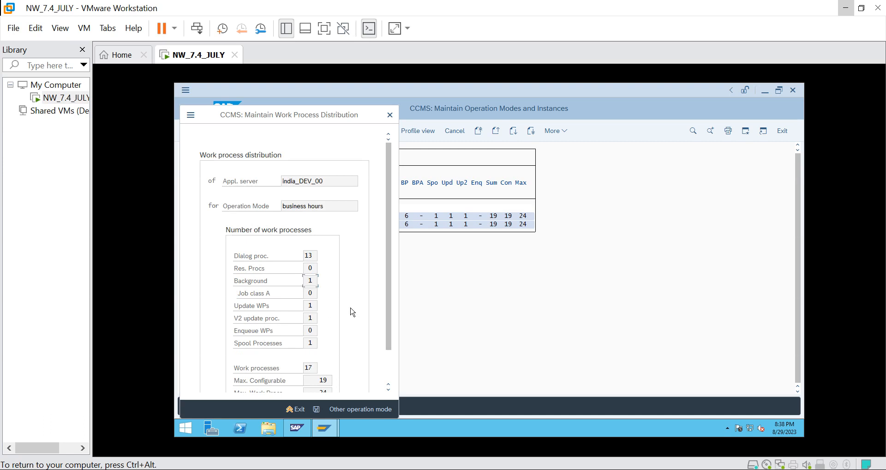
pyautogui.scroll(-2, 389, 323)
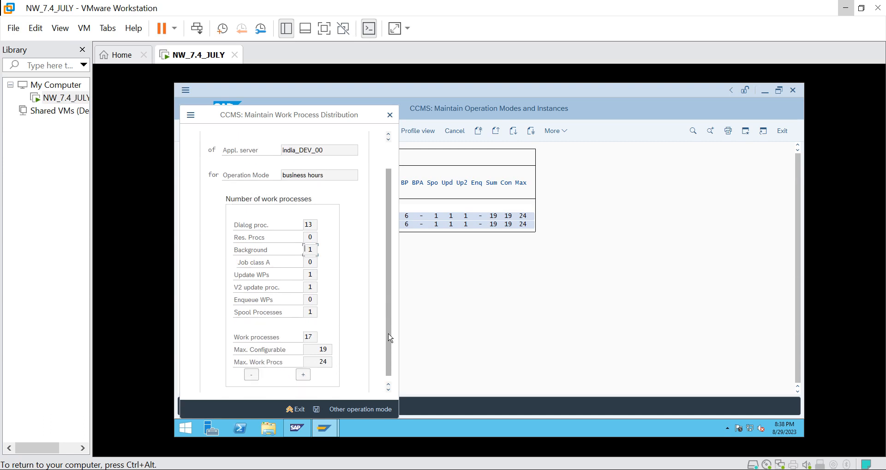
pyautogui.click(303, 367)
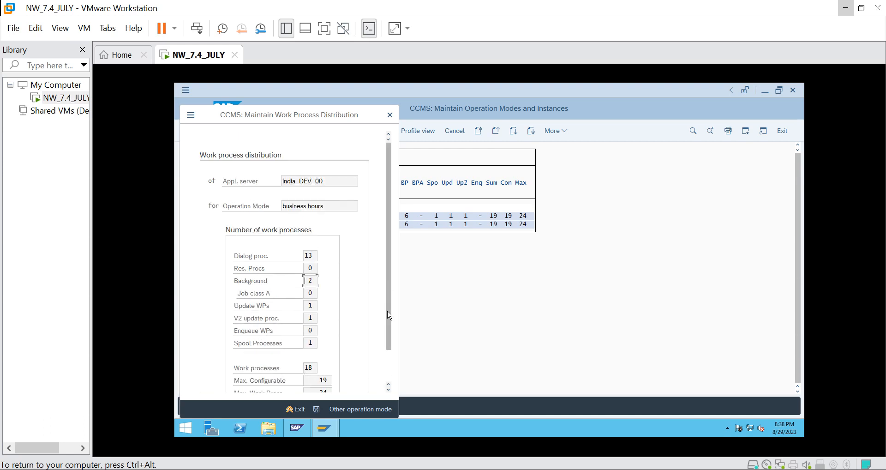
pyautogui.scroll(-2, 388, 312)
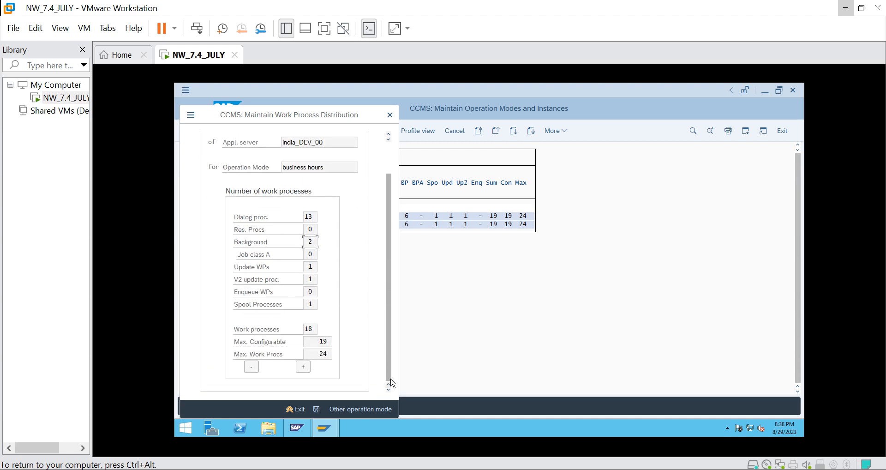
pyautogui.click(303, 367)
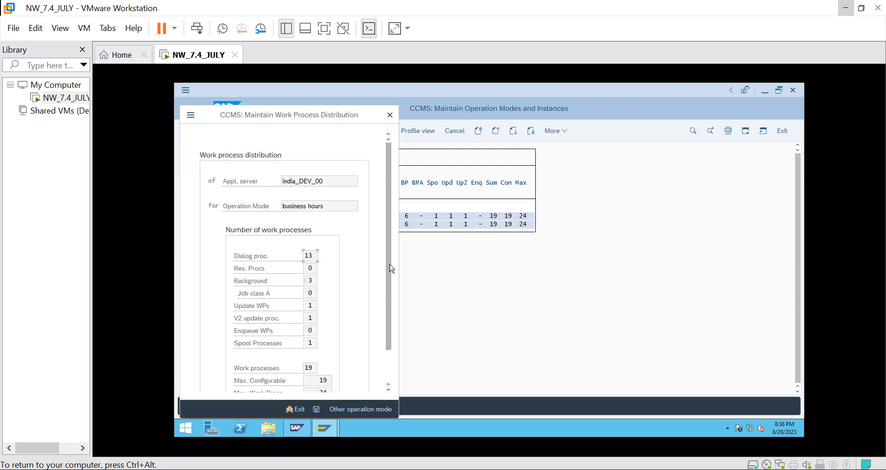
# Try to add one more dialog work process beyond 13 for the business hours mode.
pyautogui.scroll(-2, 389, 265)
pyautogui.click(303, 367)
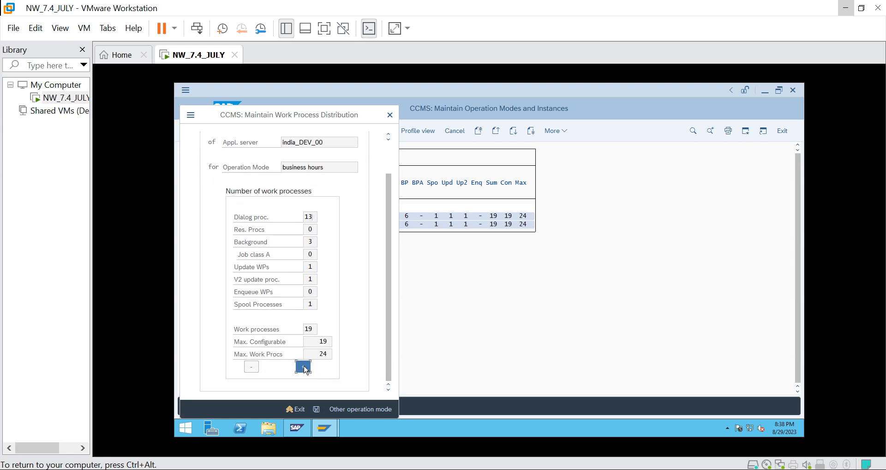
pyautogui.click(450, 315)
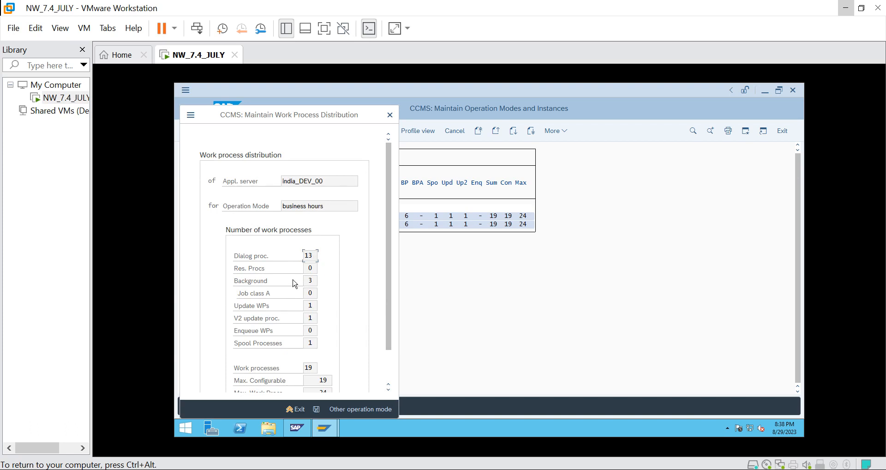
# Save the business hours distribution and raise the background work processes of the non business hours mode to 10.
pyautogui.click(317, 406)
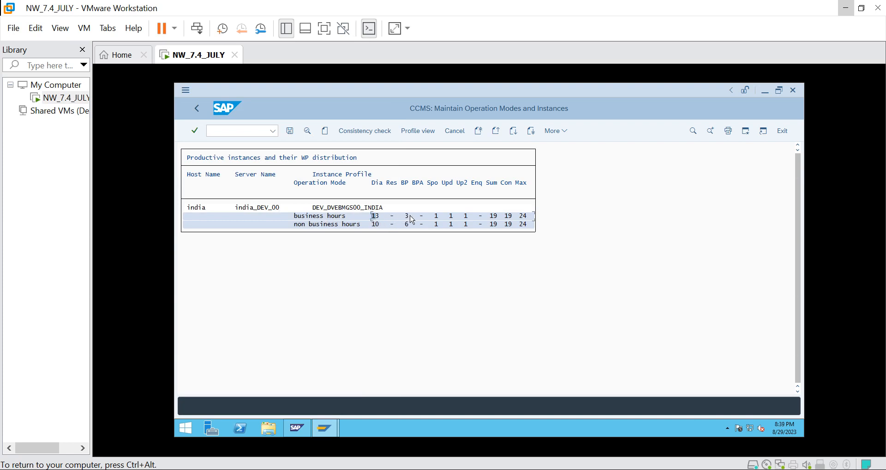
pyautogui.doubleClick(350, 225)
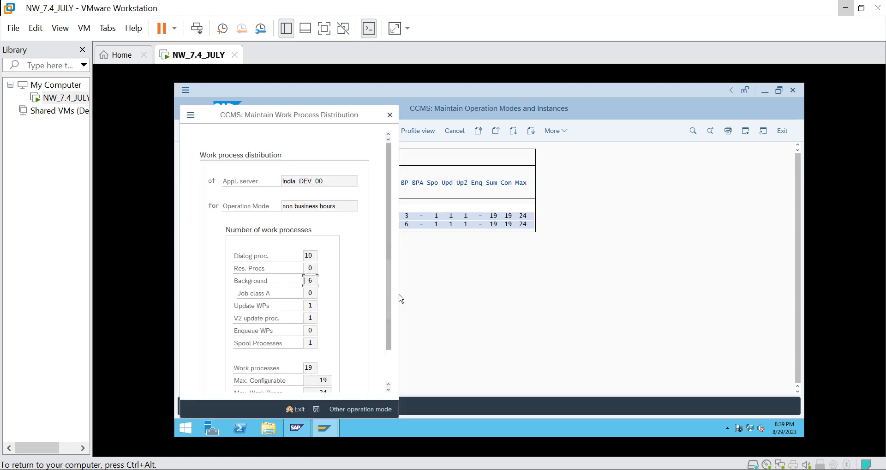
pyautogui.moveTo(390, 302); pyautogui.dragTo(388, 355)
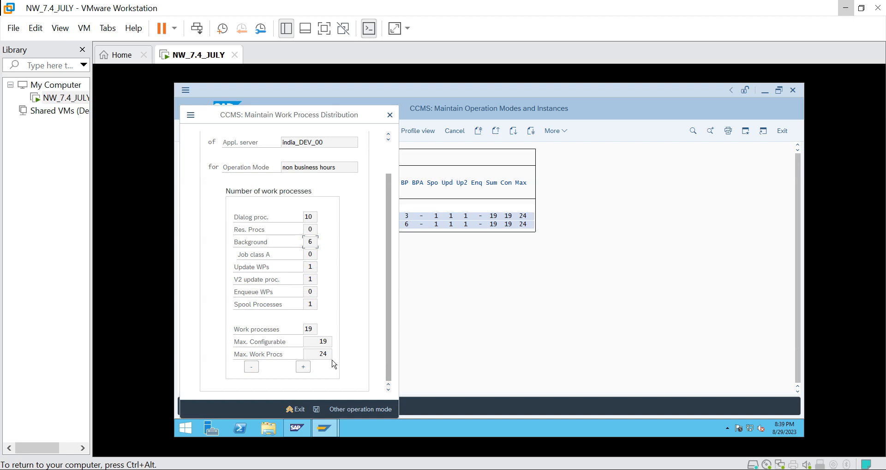
pyautogui.click(307, 367)
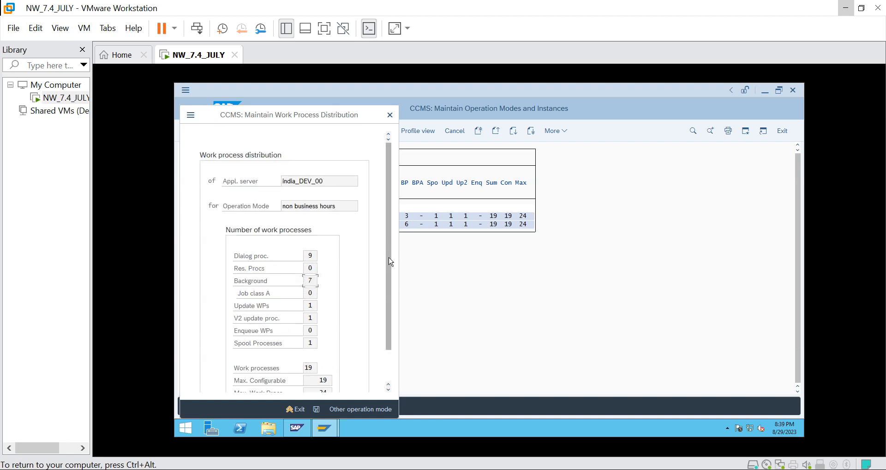
pyautogui.scroll(-2, 390, 262)
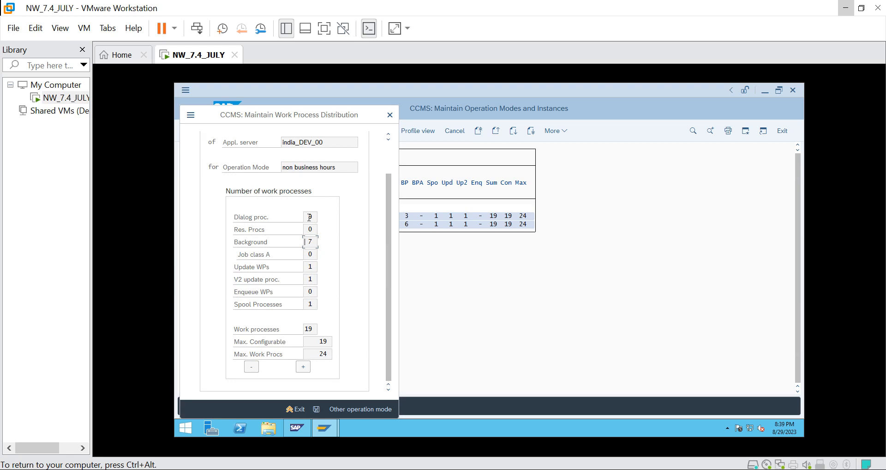
pyautogui.click(303, 368)
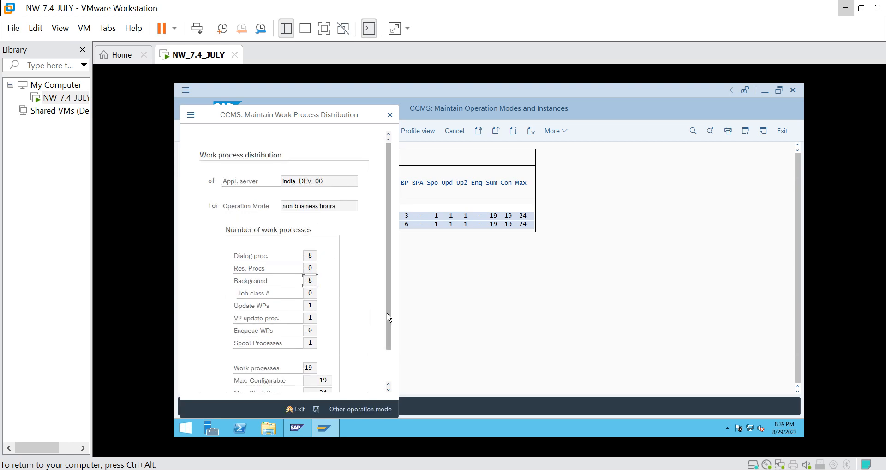
pyautogui.scroll(-2, 389, 318)
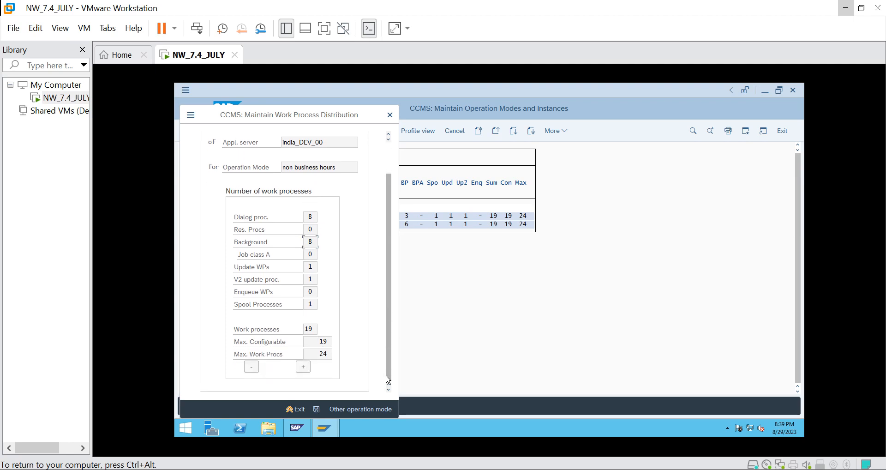
pyautogui.click(307, 366)
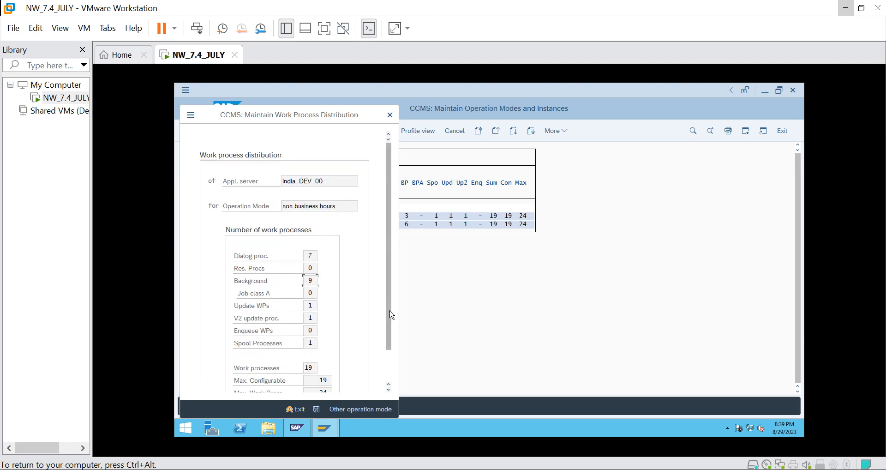
pyautogui.scroll(-2, 389, 316)
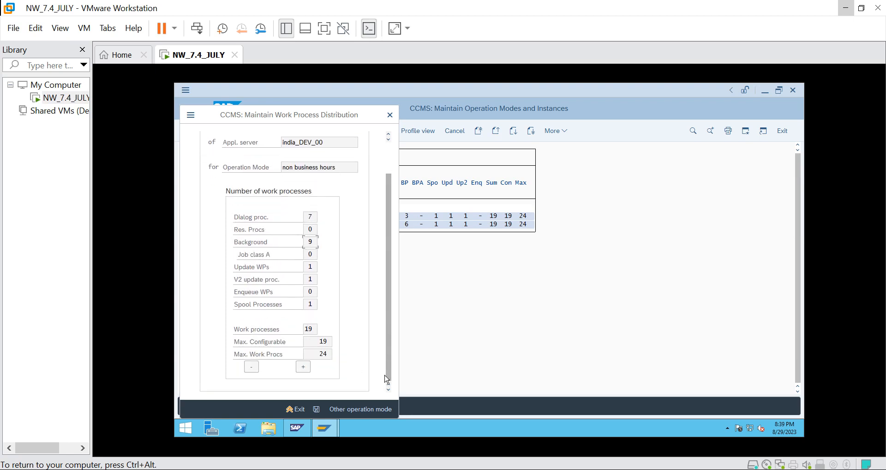
pyautogui.click(304, 367)
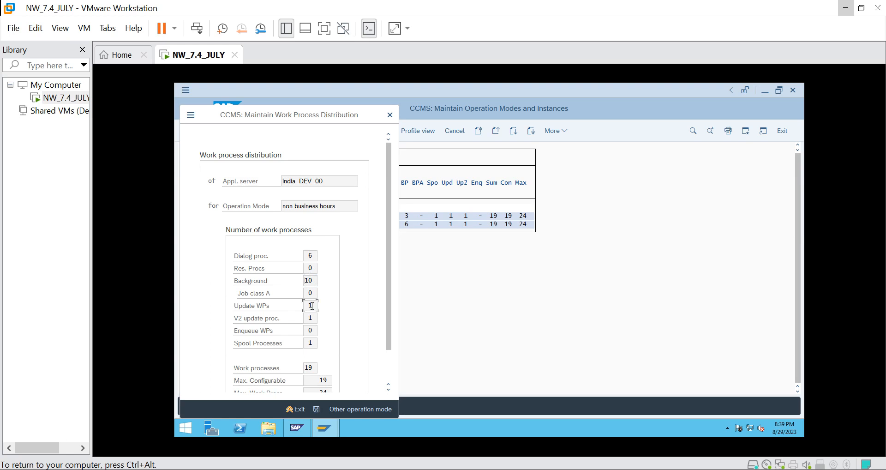
# Try to lower the update work processes of the non business hours mode to 0.
pyautogui.moveTo(388, 318); pyautogui.dragTo(389, 352)
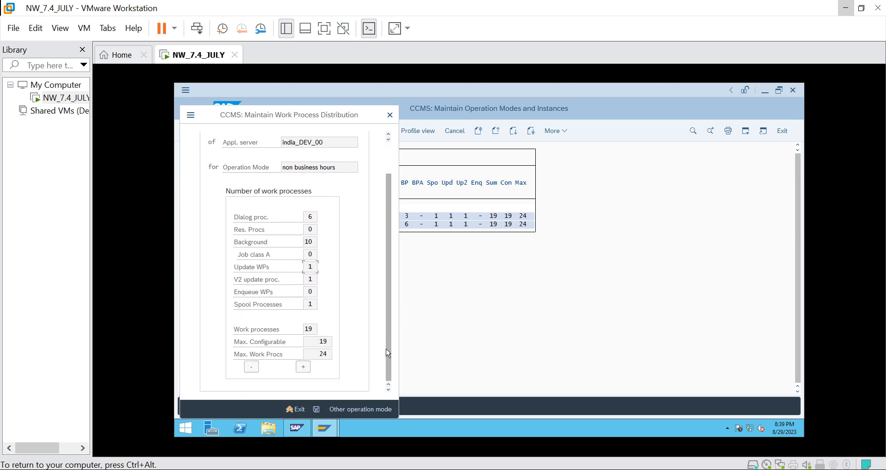
pyautogui.click(251, 367)
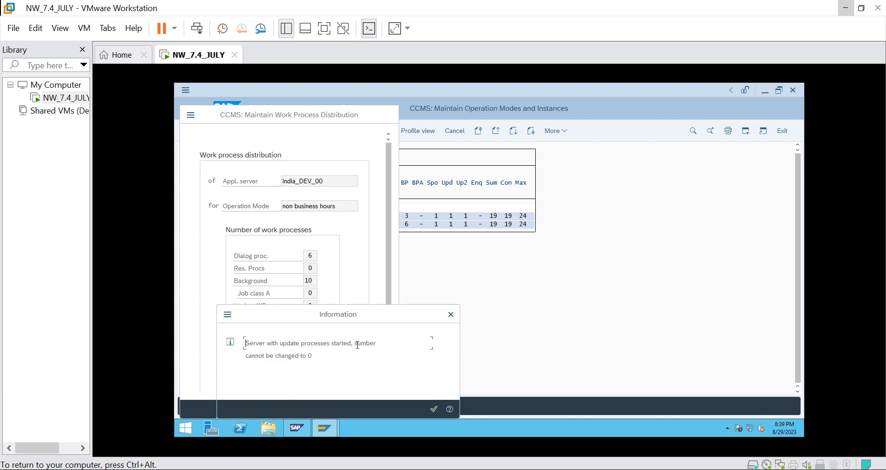
pyautogui.click(456, 317)
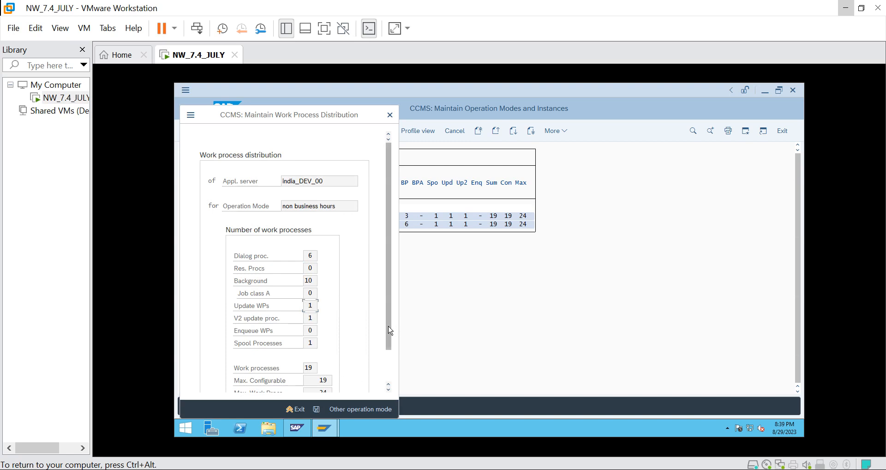
# Add one update work process to the non business hours mode and remove it again.
pyautogui.moveTo(389, 330); pyautogui.dragTo(388, 365)
pyautogui.click(303, 367)
pyautogui.moveTo(391, 315); pyautogui.dragTo(388, 351)
pyautogui.click(254, 368)
# Try to add one spool work process to the non business hours mode.
pyautogui.moveTo(387, 325); pyautogui.dragTo(382, 381)
pyautogui.click(303, 368)
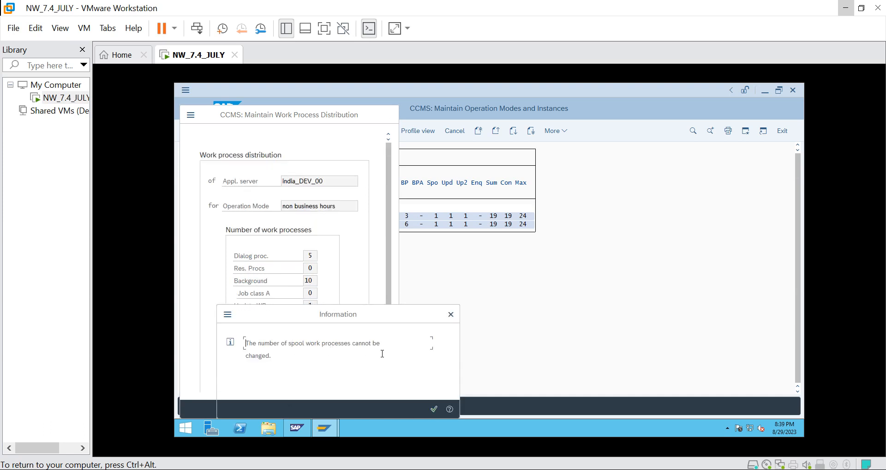
pyautogui.click(433, 409)
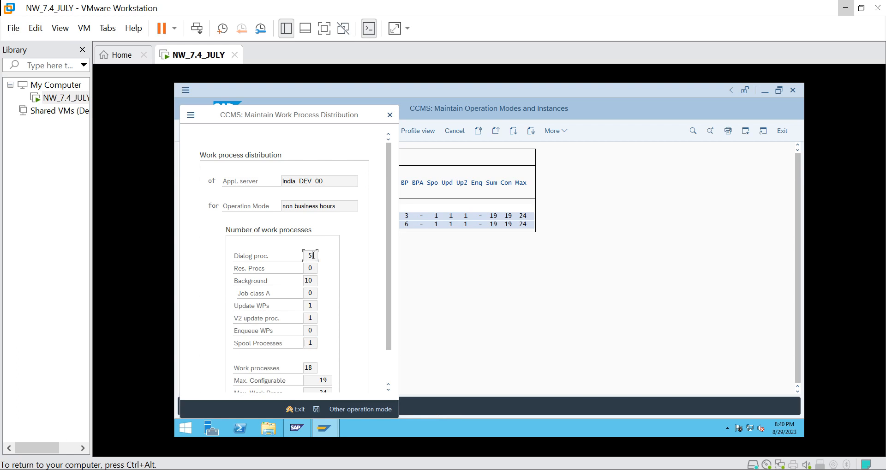
# Lower the dialog work processes of the non business hours mode step by step to 2 and try to go below that.
pyautogui.scroll(-2, 392, 279)
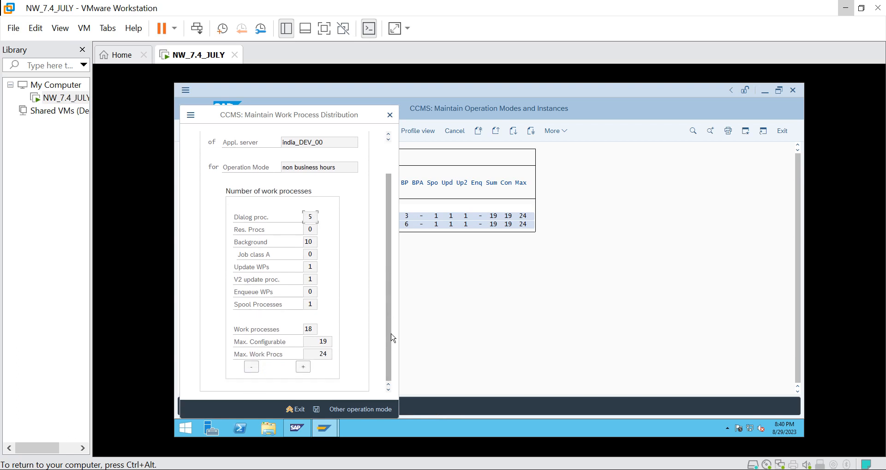
pyautogui.click(250, 369)
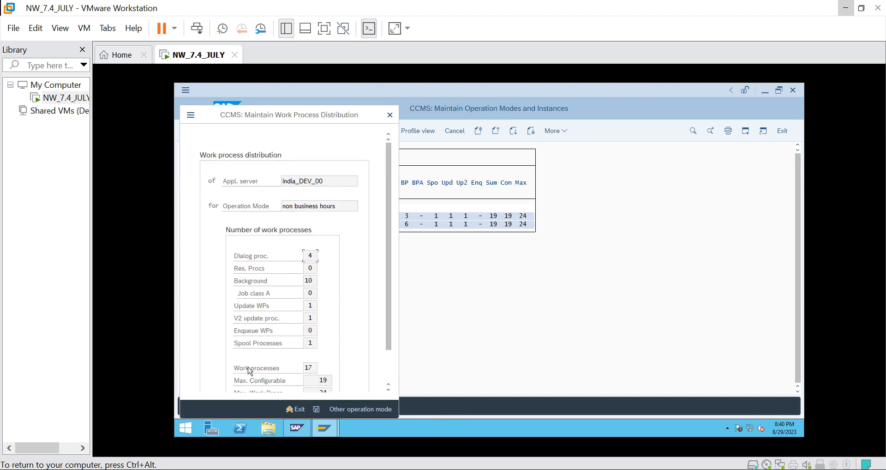
pyautogui.scroll(-2, 391, 340)
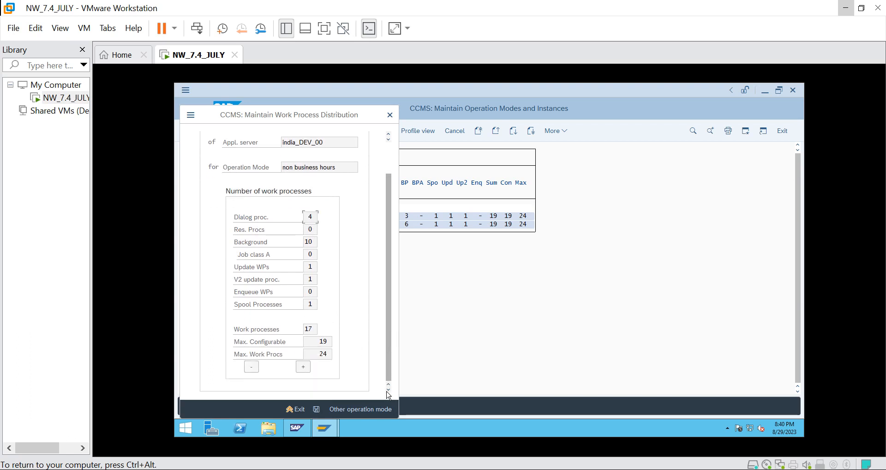
pyautogui.click(253, 368)
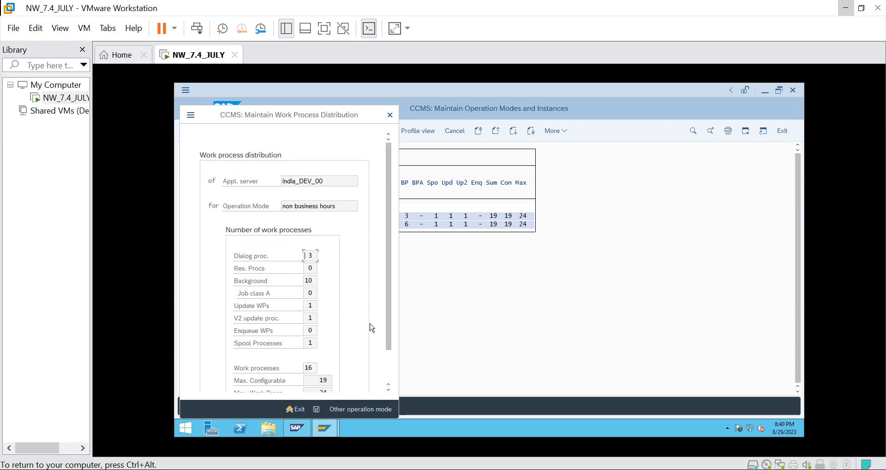
pyautogui.scroll(-2, 390, 330)
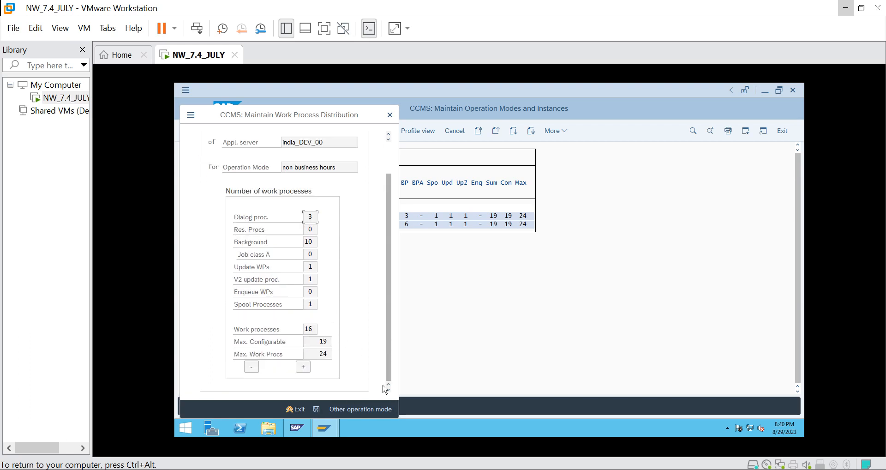
pyautogui.click(251, 367)
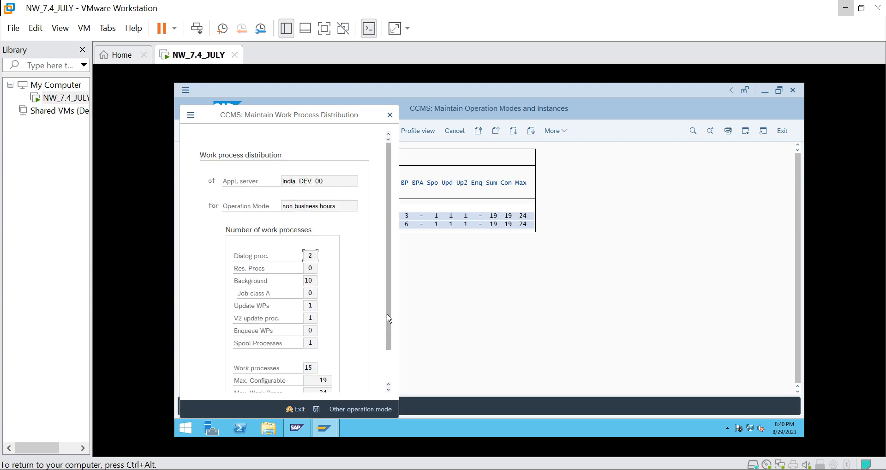
pyautogui.scroll(-2, 392, 320)
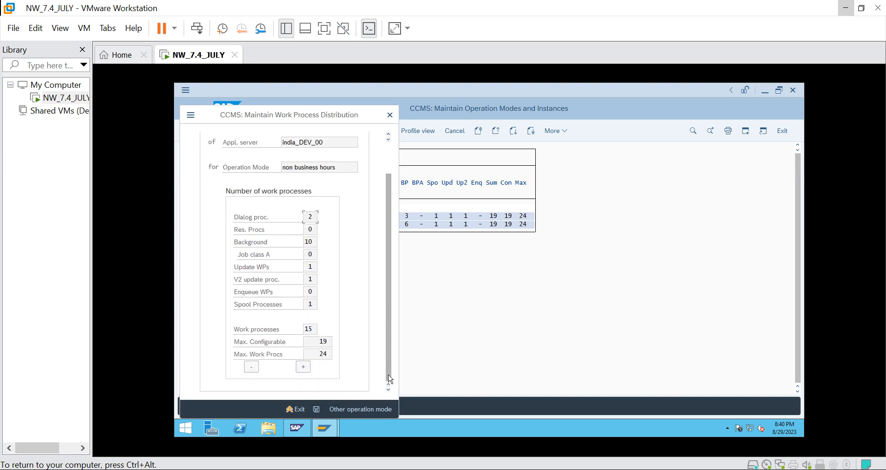
pyautogui.click(252, 368)
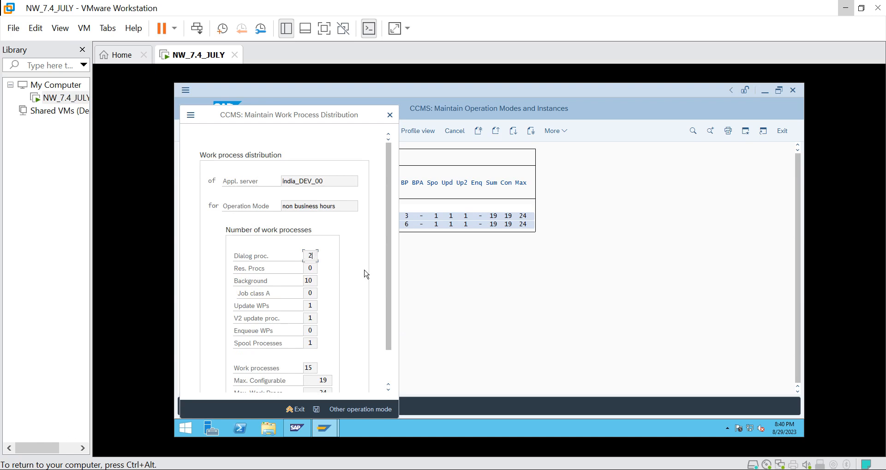
# Bring the dialog work processes of the non business hours mode back up to 5.
pyautogui.scroll(-2, 389, 295)
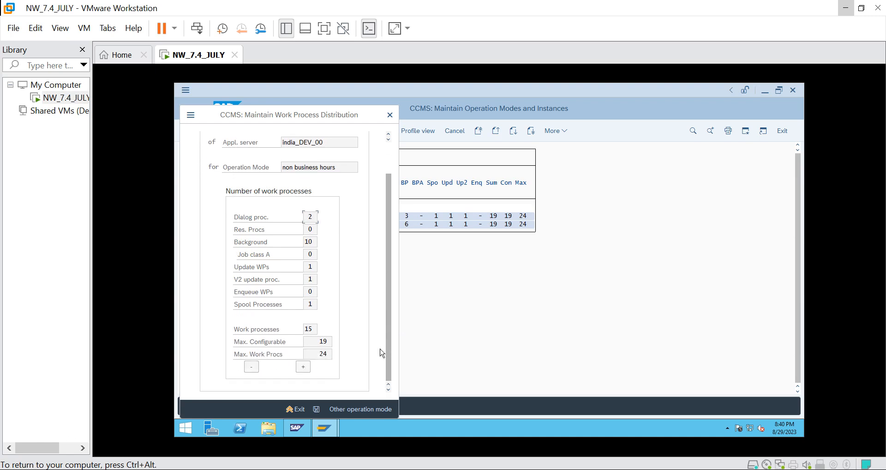
pyautogui.click(303, 367)
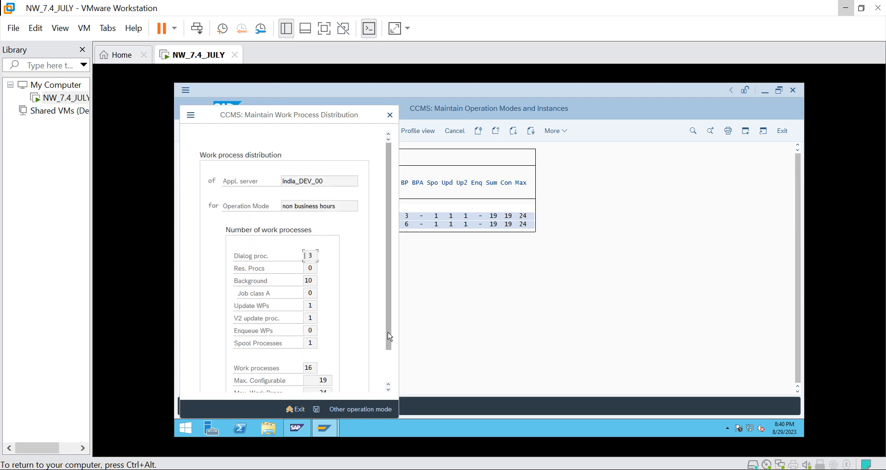
pyautogui.scroll(-2, 389, 337)
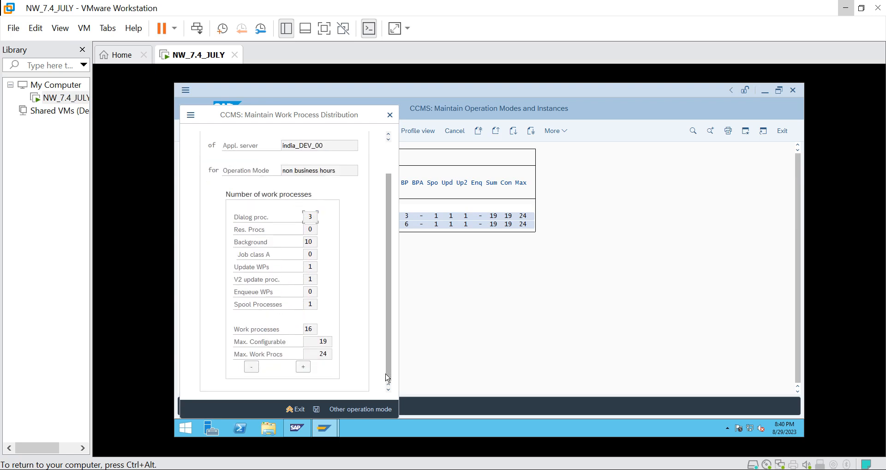
pyautogui.click(303, 366)
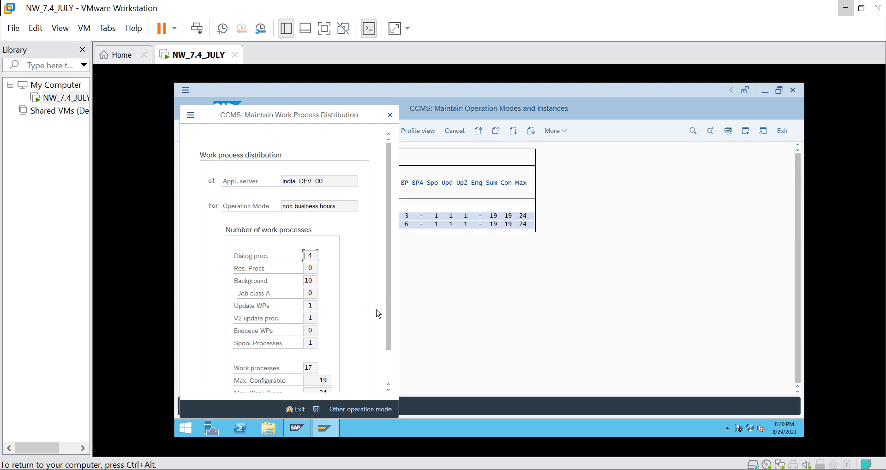
pyautogui.scroll(-2, 389, 322)
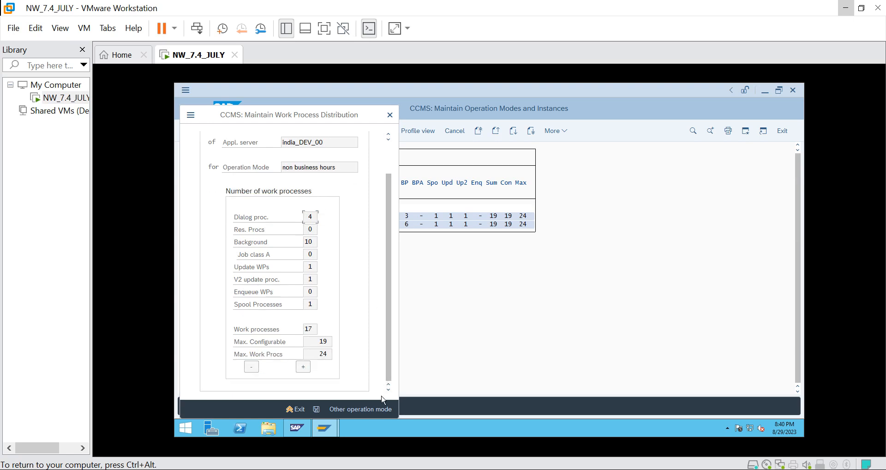
pyautogui.click(305, 367)
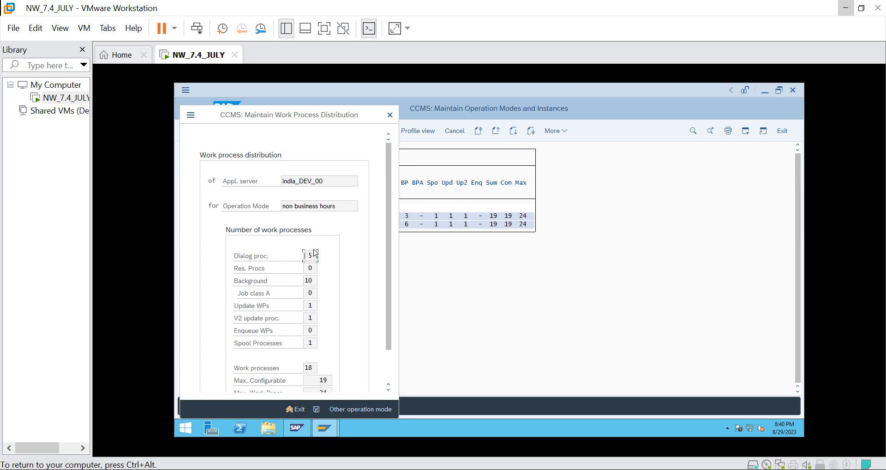
# Save the non business hours distribution with the production instance data and return to the operation modes overview.
pyautogui.click(317, 410)
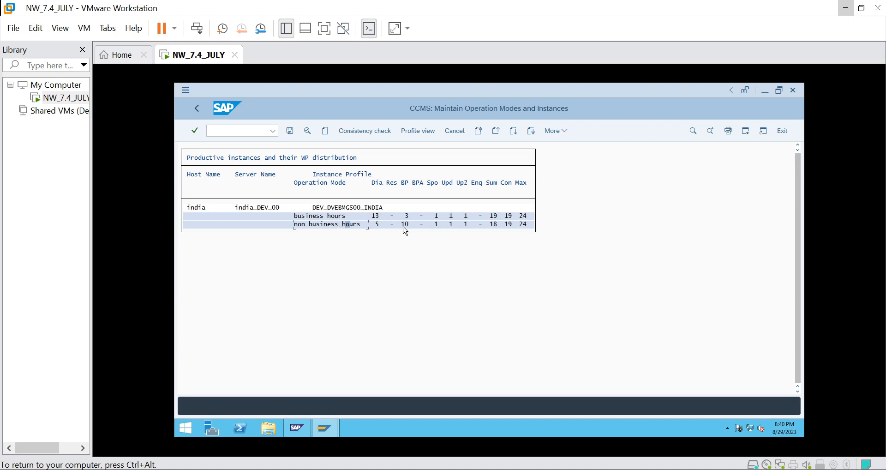
pyautogui.click(290, 131)
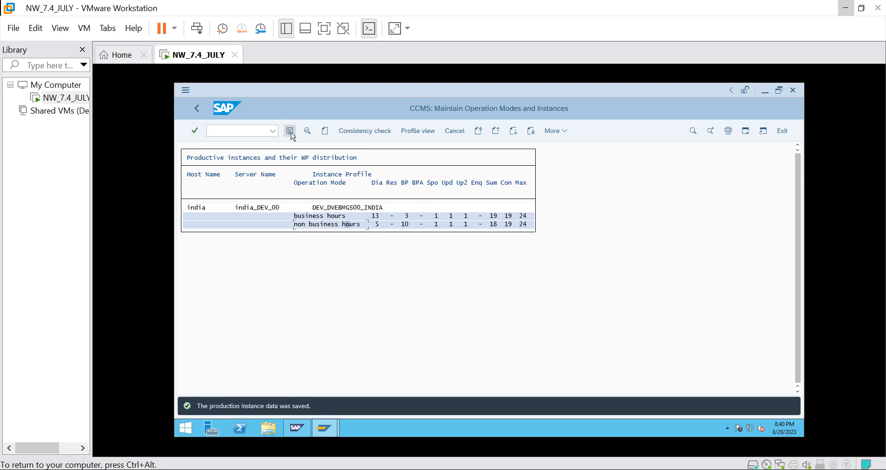
pyautogui.click(197, 109)
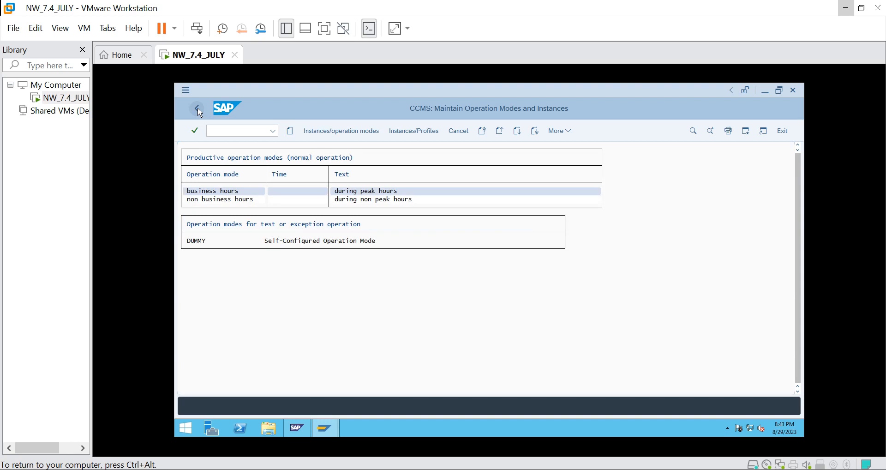
# Leave the operation modes overview for the start screen and reopen it with transaction code /nrz04.
pyautogui.click(198, 110)
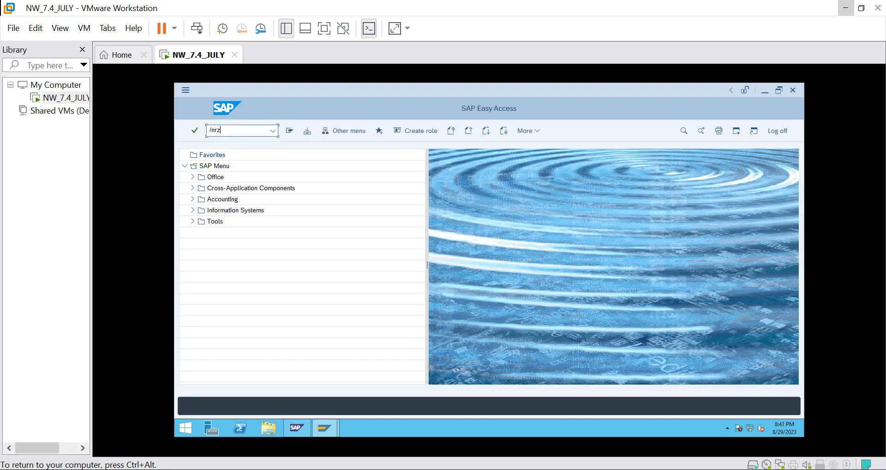
pyautogui.write('/nrz04')
pyautogui.press('Return')
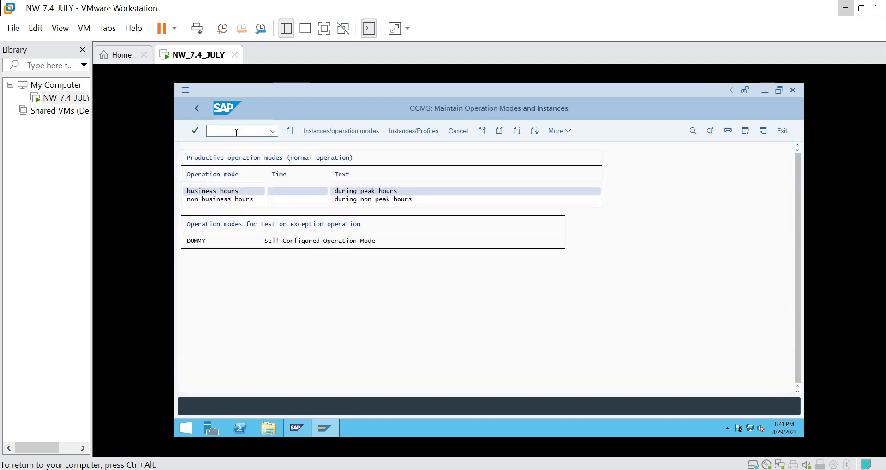
# Open the operation mode timetable for normal operation (24 hr) in change mode.
pyautogui.click(571, 136)
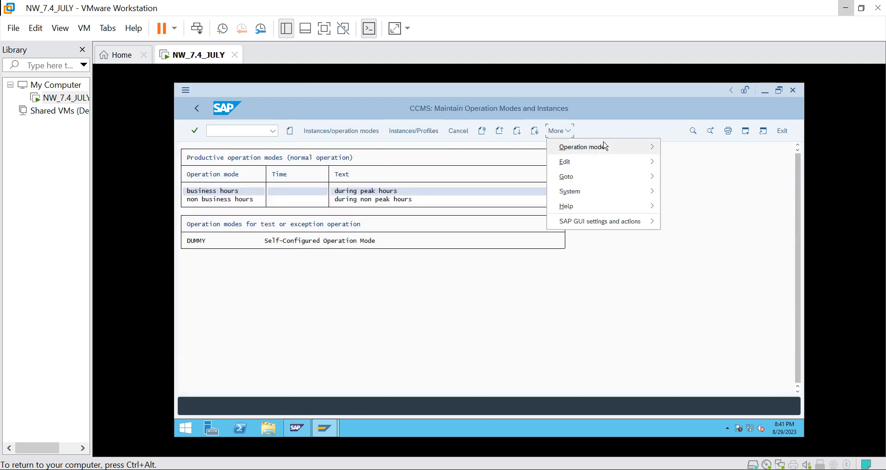
pyautogui.moveTo(606, 148)
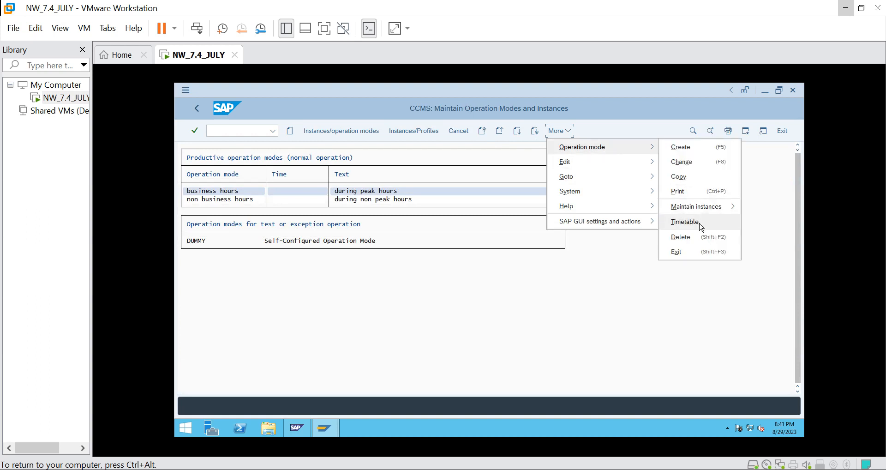
pyautogui.click(685, 222)
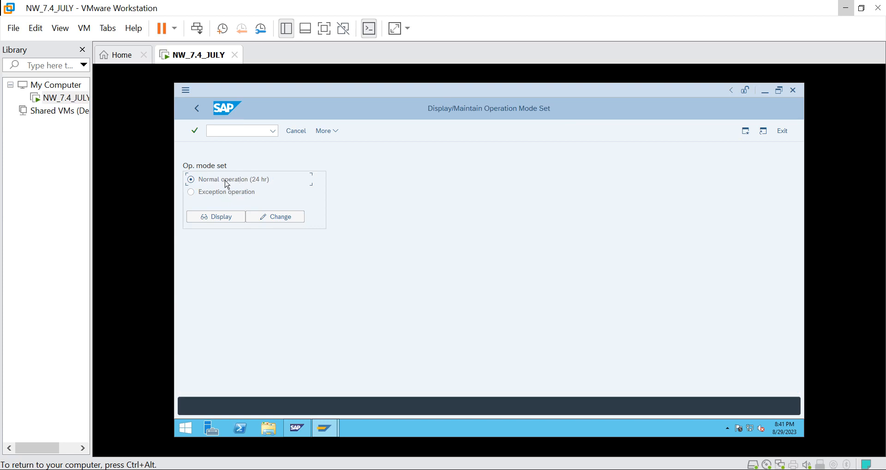
pyautogui.click(271, 219)
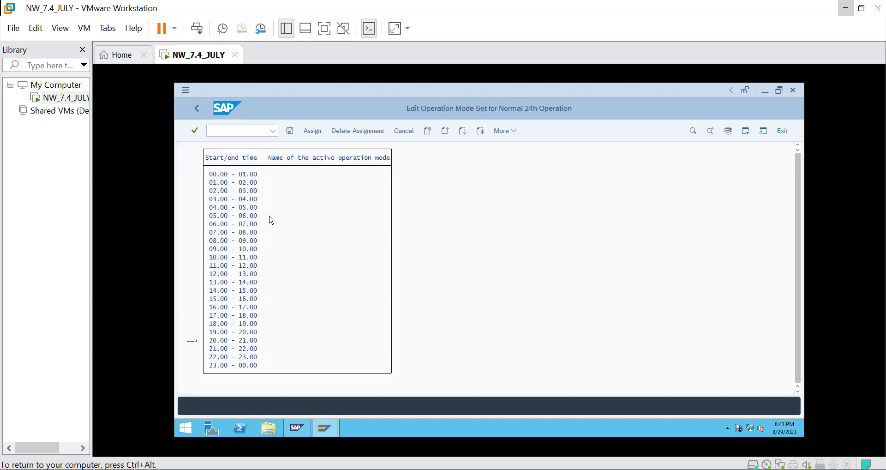
# Assign the business hours operation mode to the timetable intervals from 09.00 to 18.00.
pyautogui.click(215, 251)
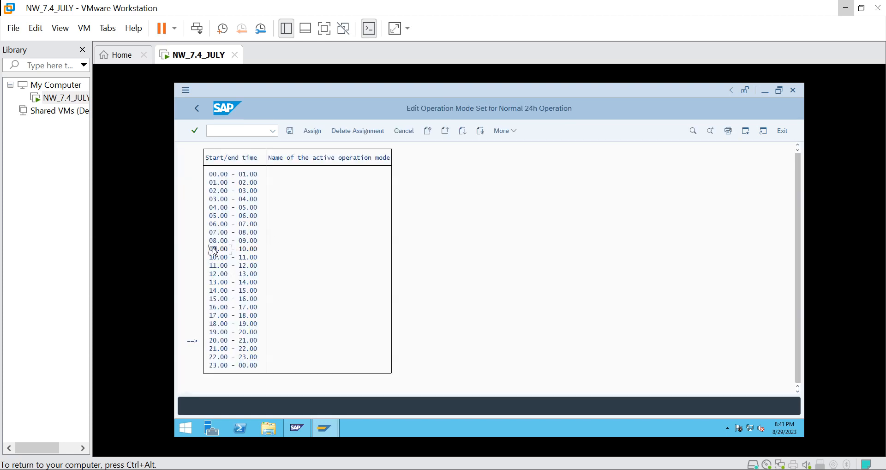
pyautogui.keyDown('shift'); pyautogui.click(247, 316); pyautogui.keyUp('shift')
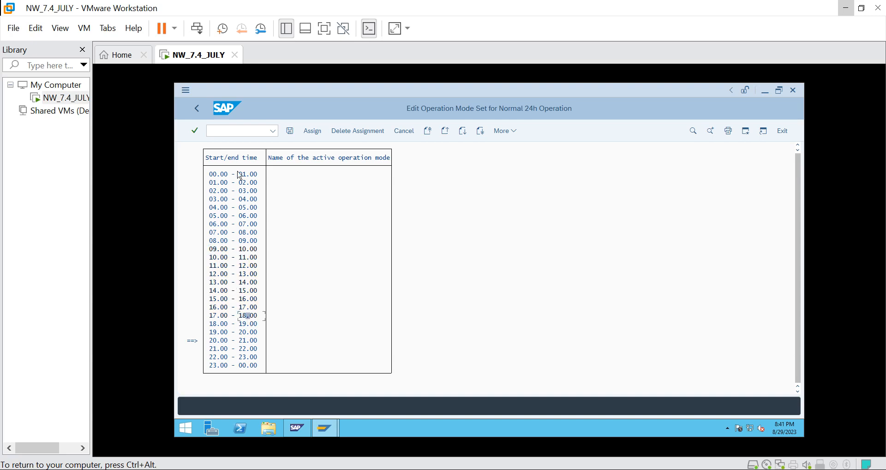
pyautogui.click(318, 133)
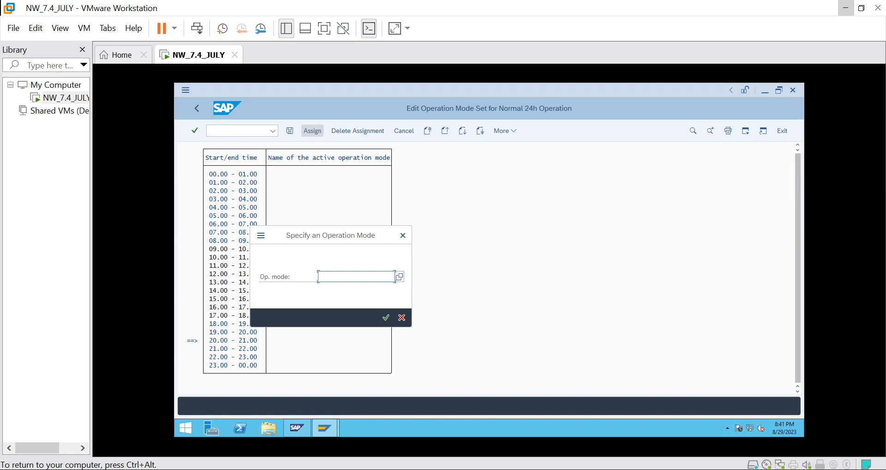
pyautogui.click(399, 277)
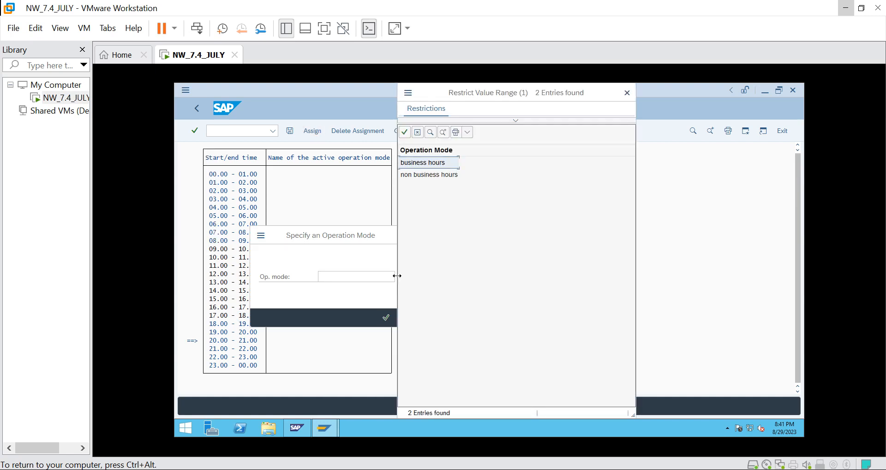
pyautogui.doubleClick(429, 165)
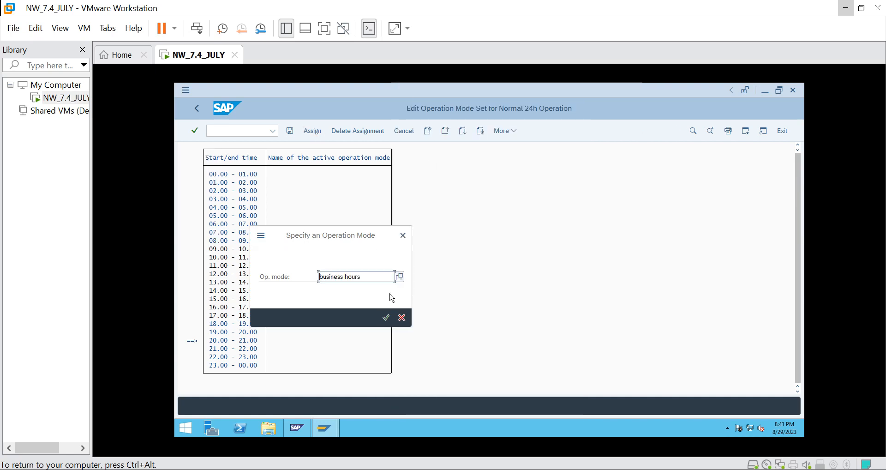
pyautogui.click(386, 317)
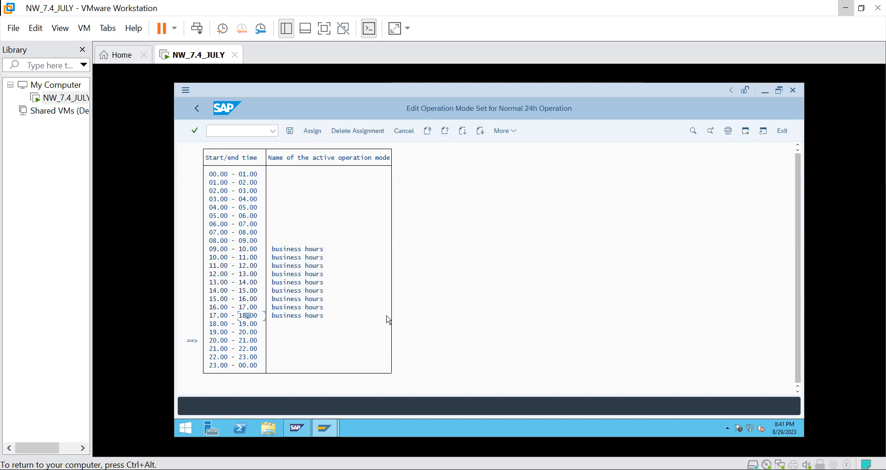
# Assign the non business hours mode to the intervals from 19.00 through 09.00 and try to save the timetable.
pyautogui.click(211, 332)
pyautogui.click(254, 240)
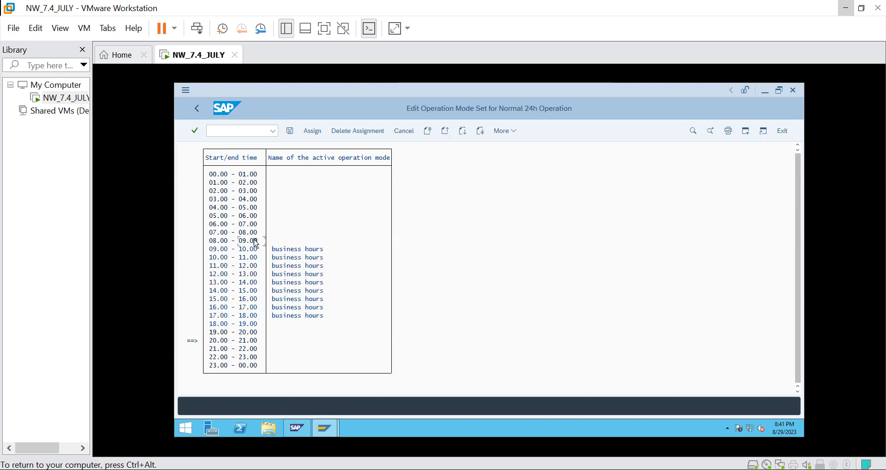
pyautogui.click(313, 132)
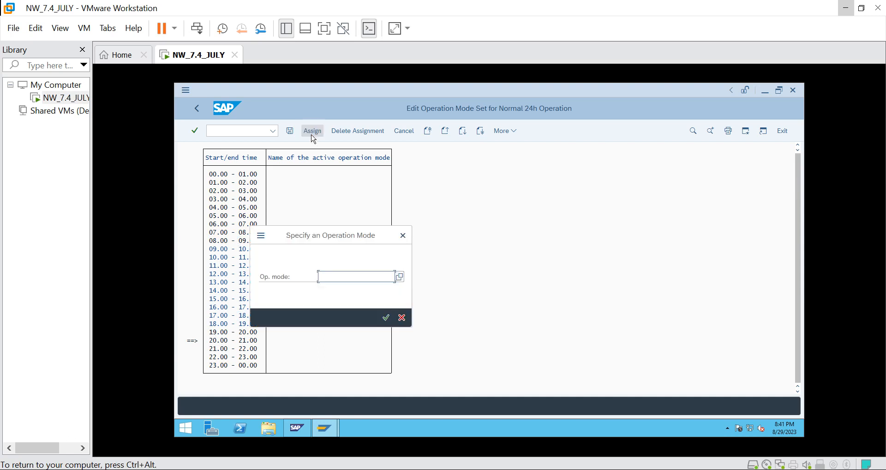
pyautogui.click(400, 276)
pyautogui.doubleClick(432, 176)
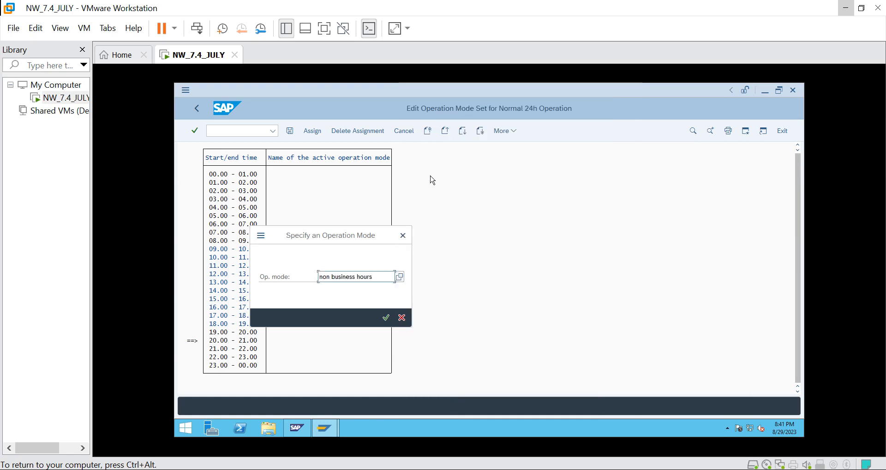
pyautogui.click(386, 317)
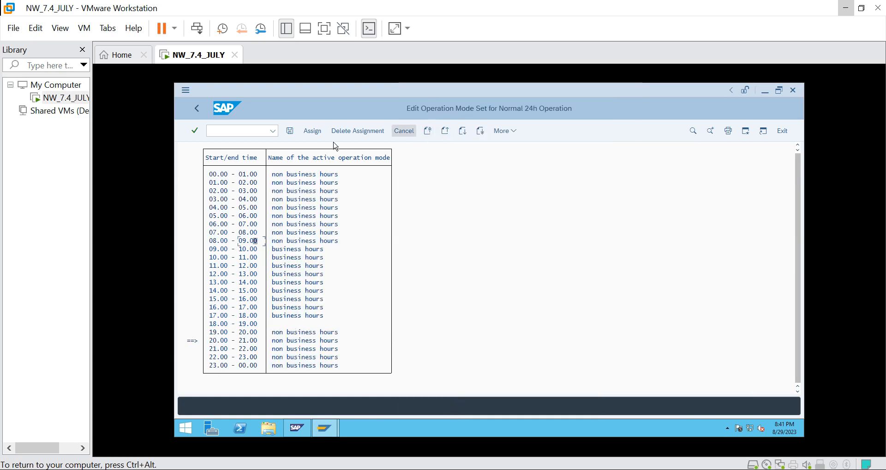
pyautogui.click(290, 132)
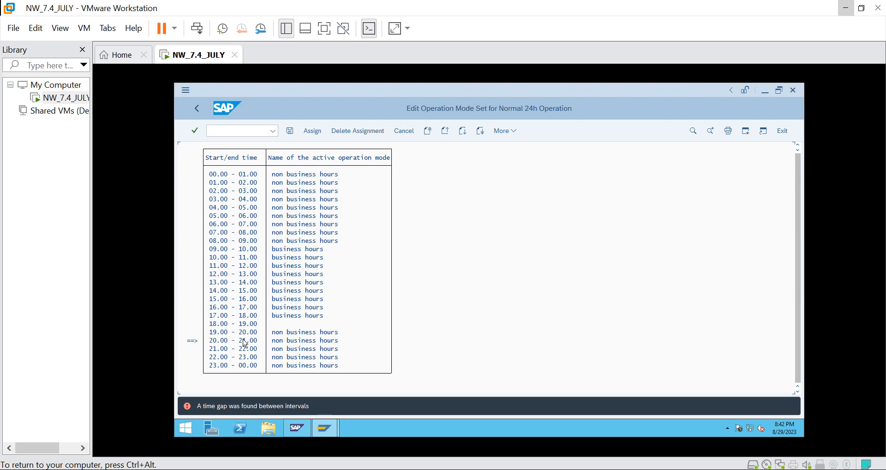
# Assign the non business hours mode to the 18.00 - 19.00 interval and save the operation mode set.
pyautogui.click(213, 324)
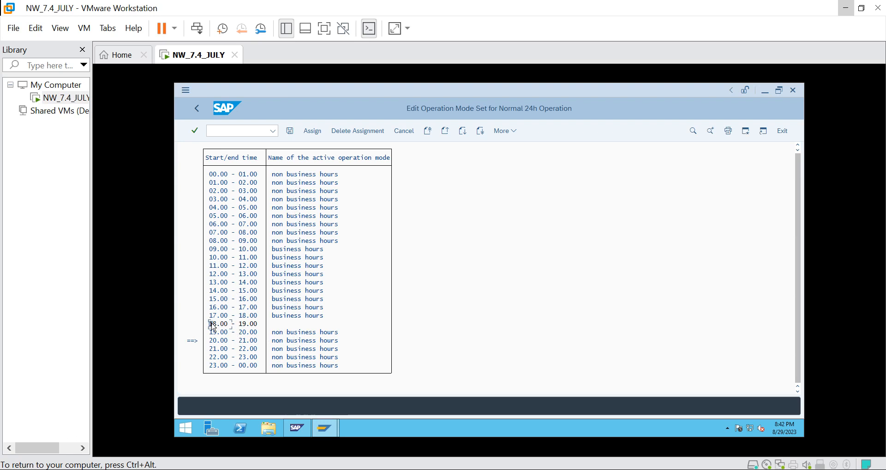
pyautogui.click(251, 324)
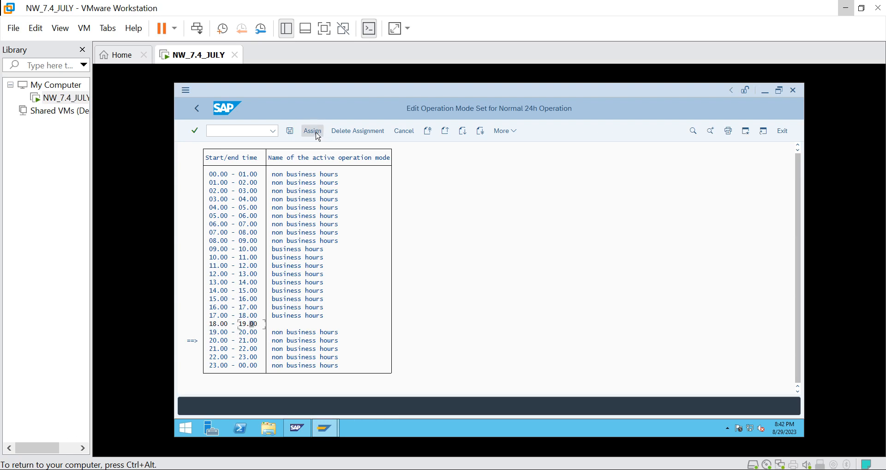
pyautogui.click(321, 135)
pyautogui.click(400, 277)
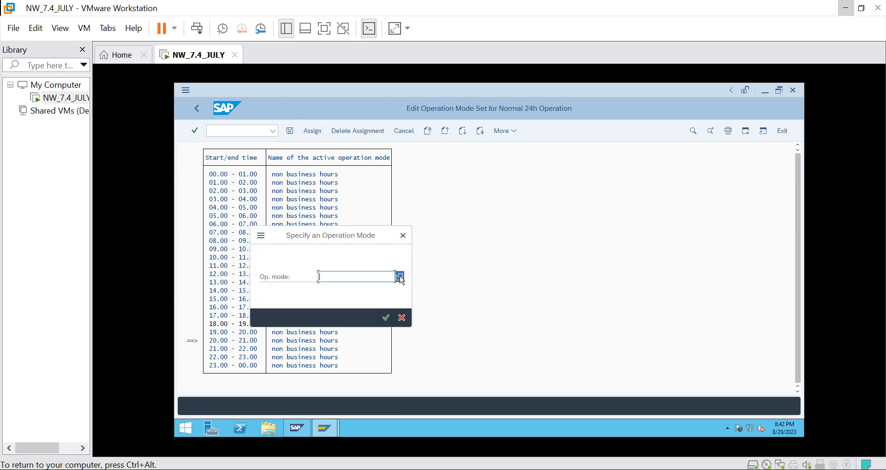
pyautogui.click(434, 175)
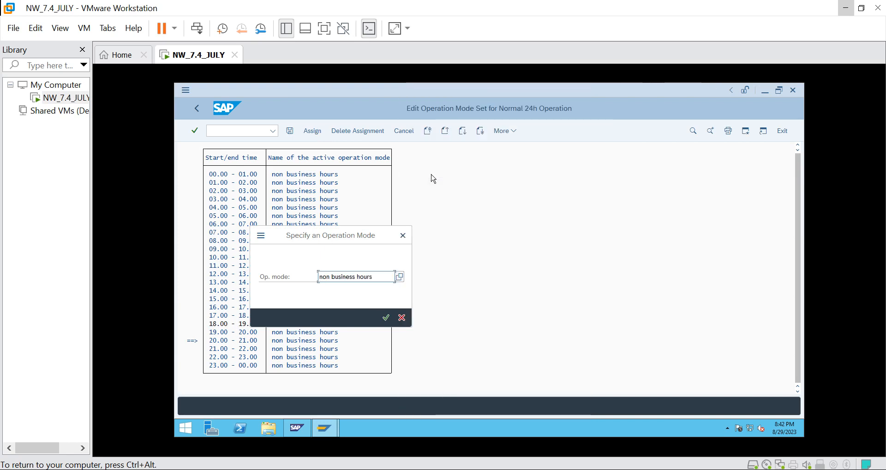
pyautogui.click(387, 322)
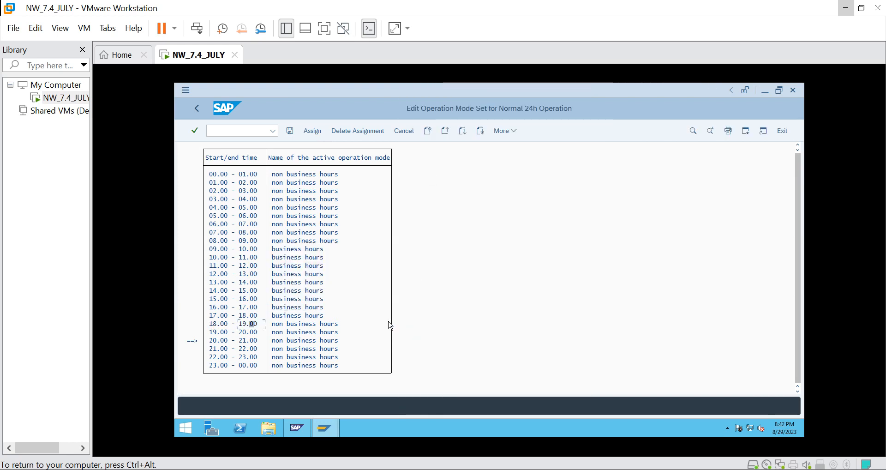
pyautogui.click(291, 132)
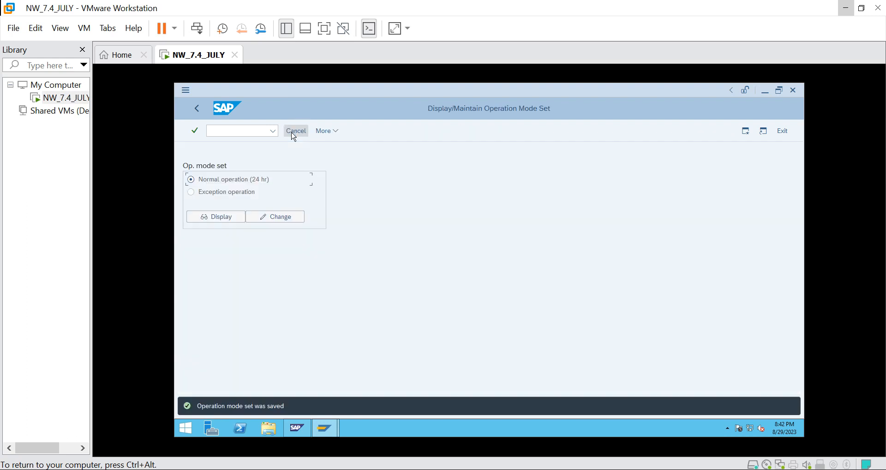
# Return to the start screen and open the work process overview with /nsm50, dismissing the Internet Explorer security notice.
pyautogui.click(198, 109)
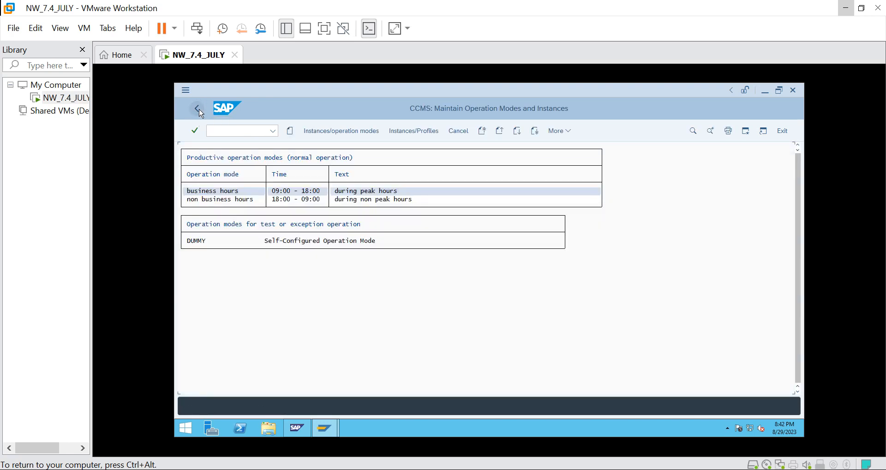
pyautogui.click(198, 110)
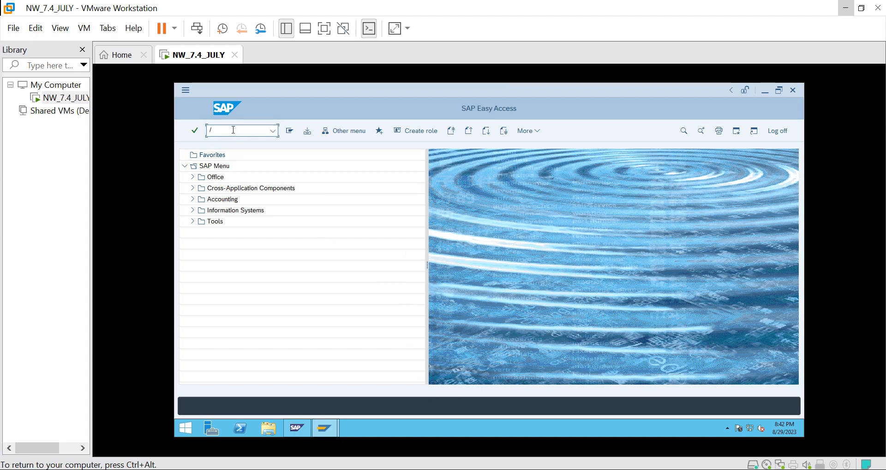
pyautogui.write('n')
pyautogui.write('sm50')
pyautogui.press('Return')
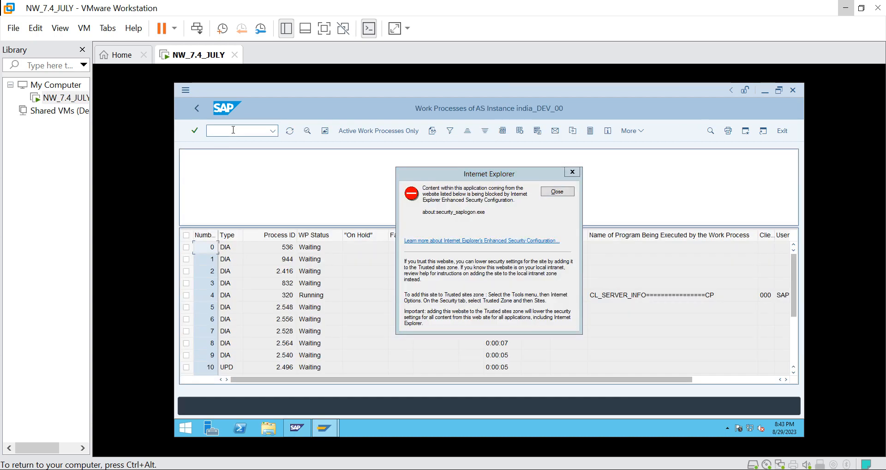
pyautogui.click(566, 194)
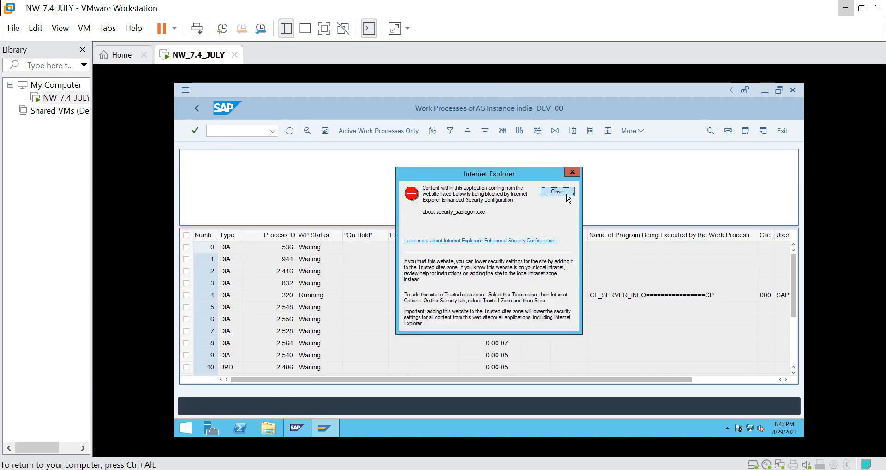
pyautogui.click(568, 196)
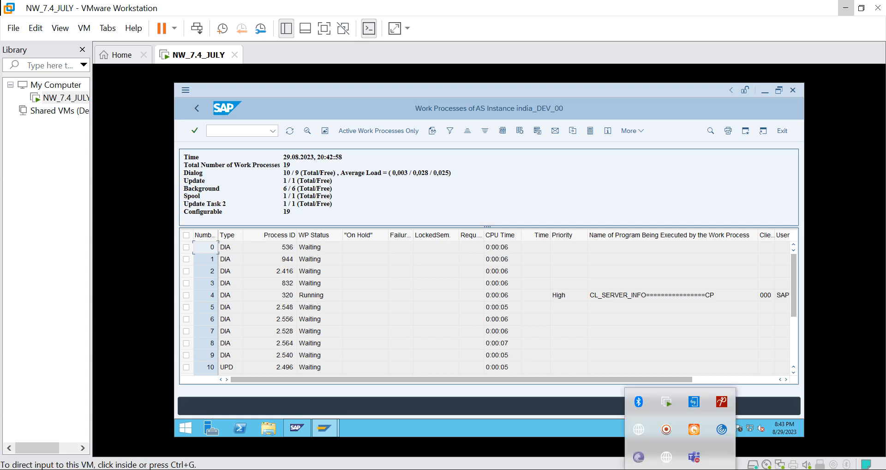
pyautogui.click(666, 429)
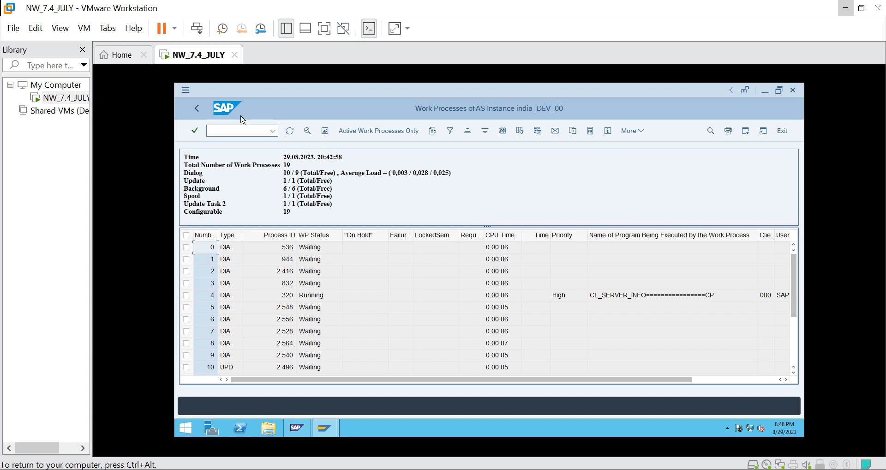
# Open the CCMS control panel with transaction code /nrz03.
pyautogui.click(230, 131)
pyautogui.write('/nrz03')
pyautogui.press('Return')
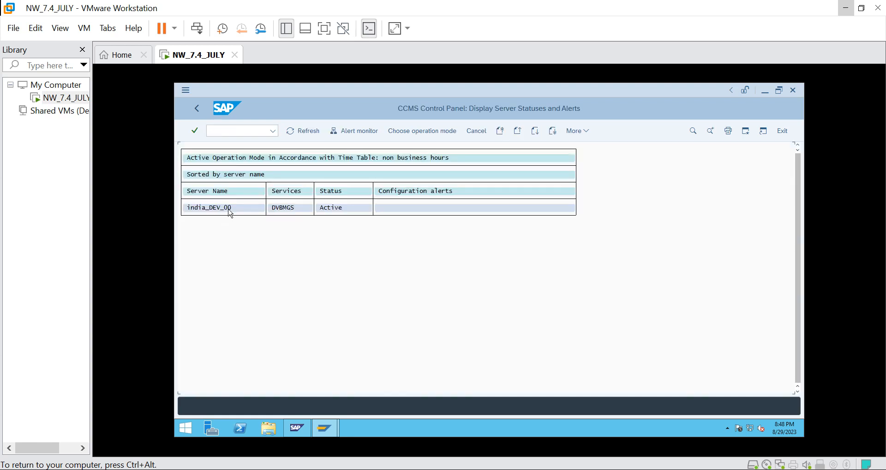
# Choose non business hours from the list of operation modes in the CCMS control panel.
pyautogui.click(434, 132)
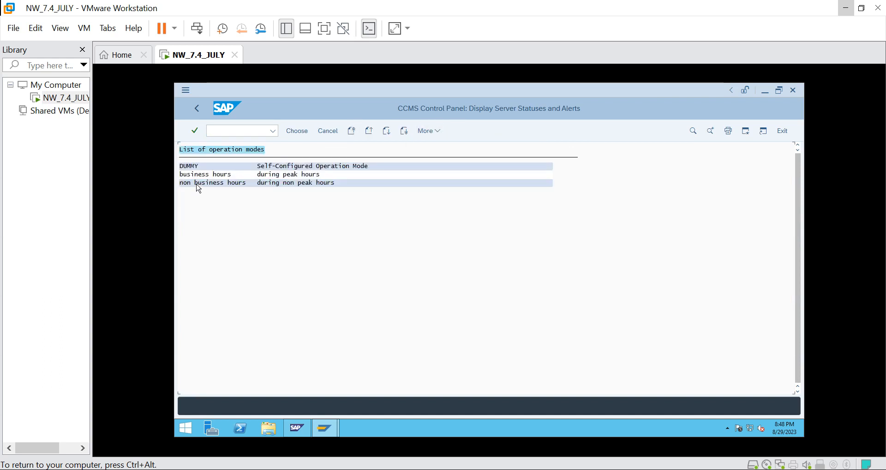
pyautogui.click(197, 183)
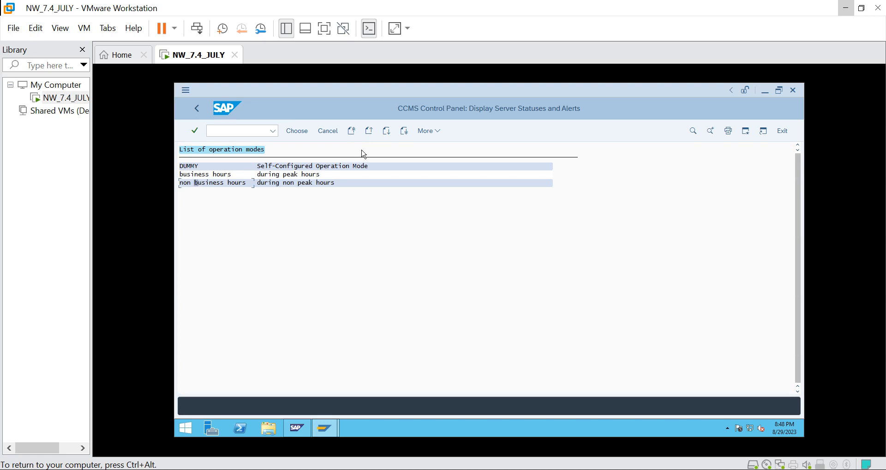
pyautogui.click(440, 132)
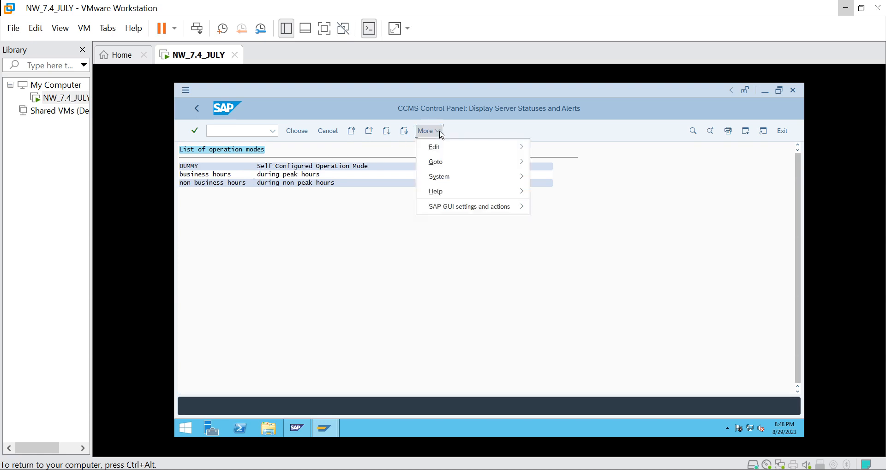
pyautogui.click(234, 184)
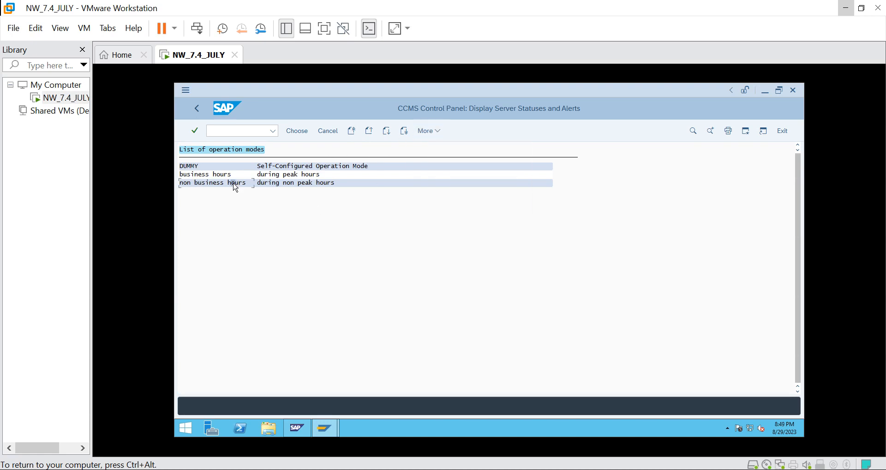
pyautogui.doubleClick(236, 186)
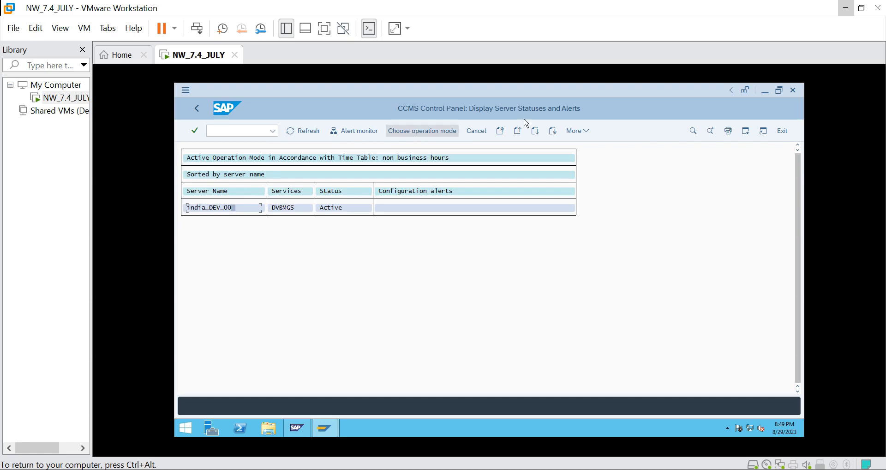
# Switch the operation mode of all servers to non business hours and confirm the switch.
pyautogui.click(584, 134)
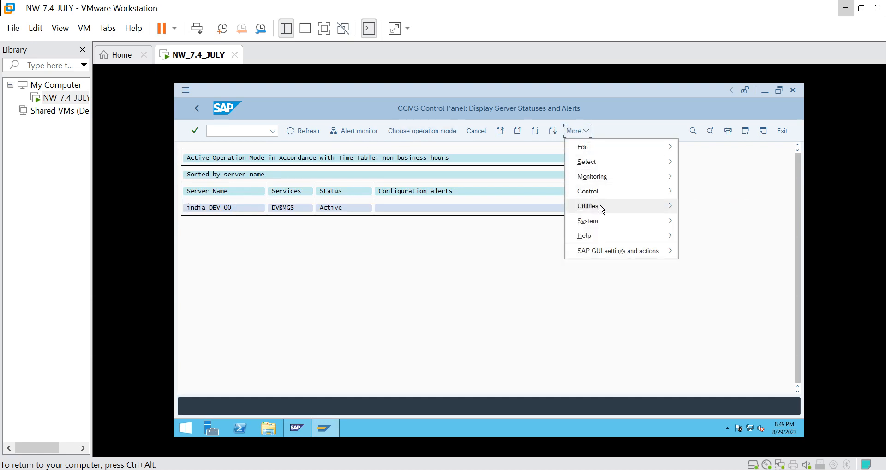
pyautogui.moveTo(602, 209)
pyautogui.moveTo(612, 191)
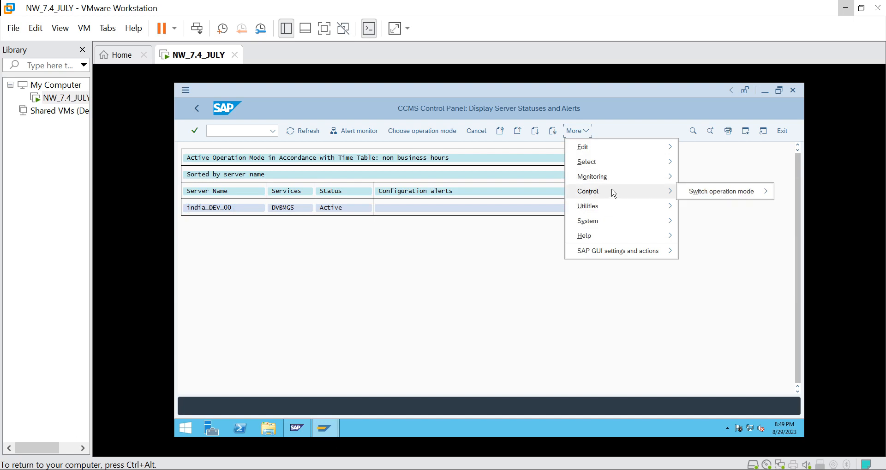
pyautogui.moveTo(711, 194)
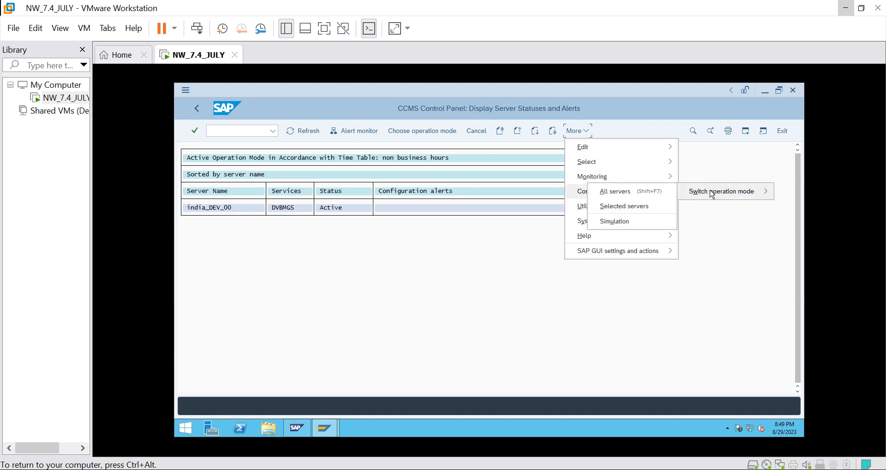
pyautogui.moveTo(666, 206)
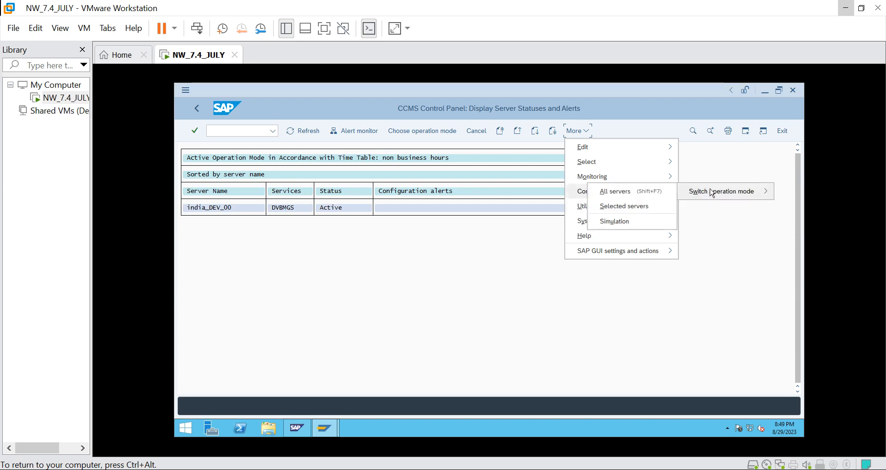
pyautogui.click(618, 193)
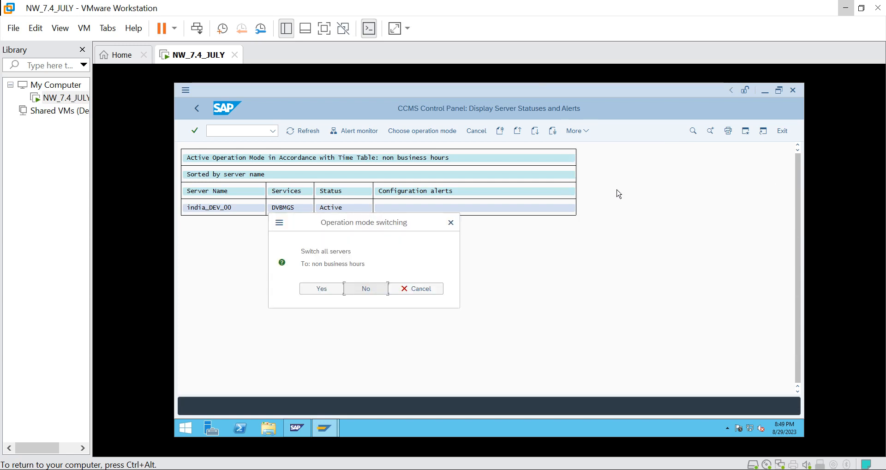
pyautogui.click(325, 290)
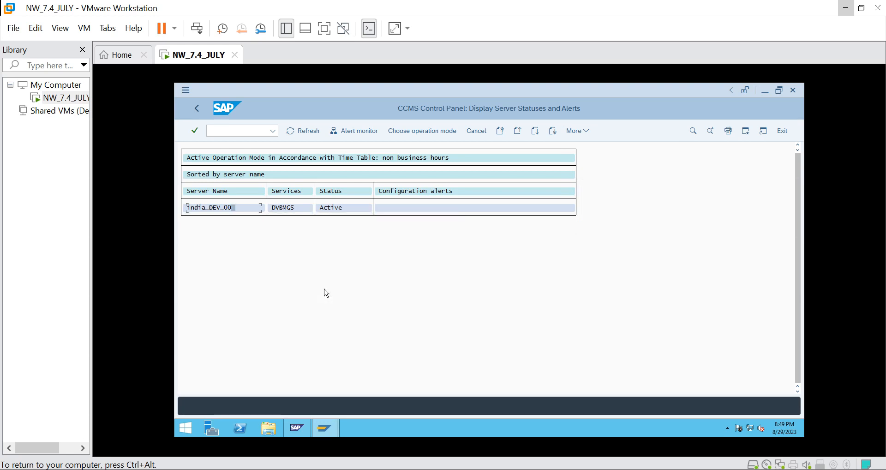
# Open the work process overview with transaction code /nsm50 and dismiss the Internet Explorer security notice.
pyautogui.click(232, 131)
pyautogui.write('/nsm50')
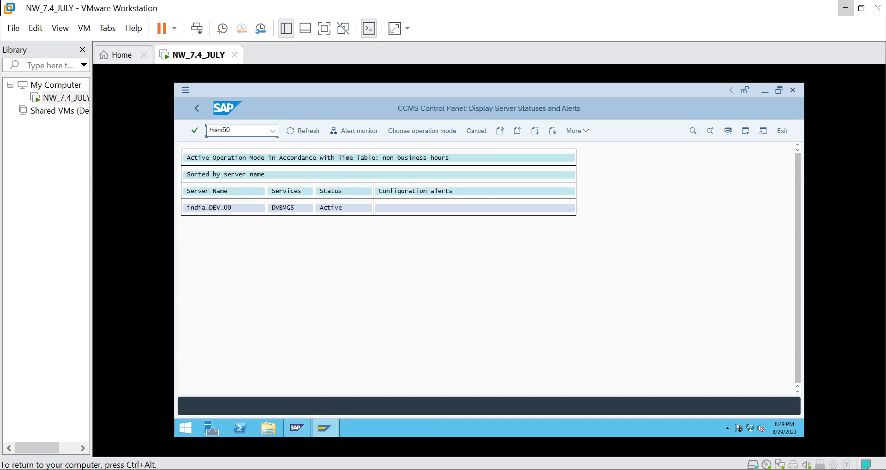
pyautogui.press('Return')
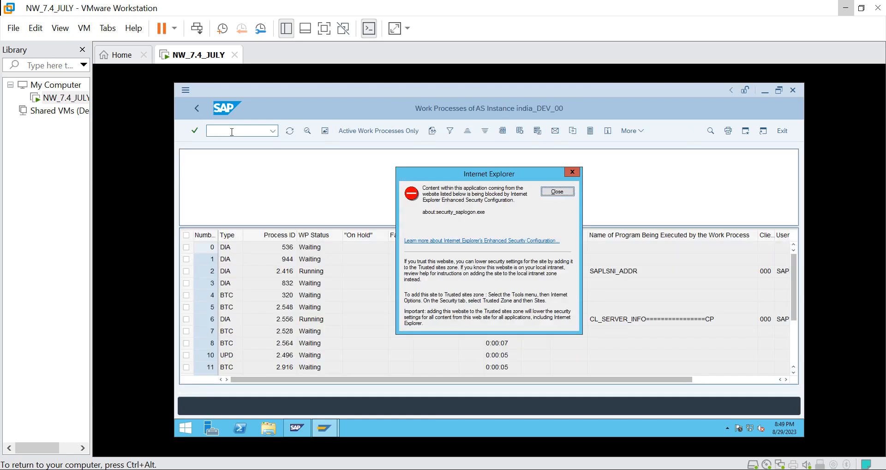
pyautogui.click(566, 193)
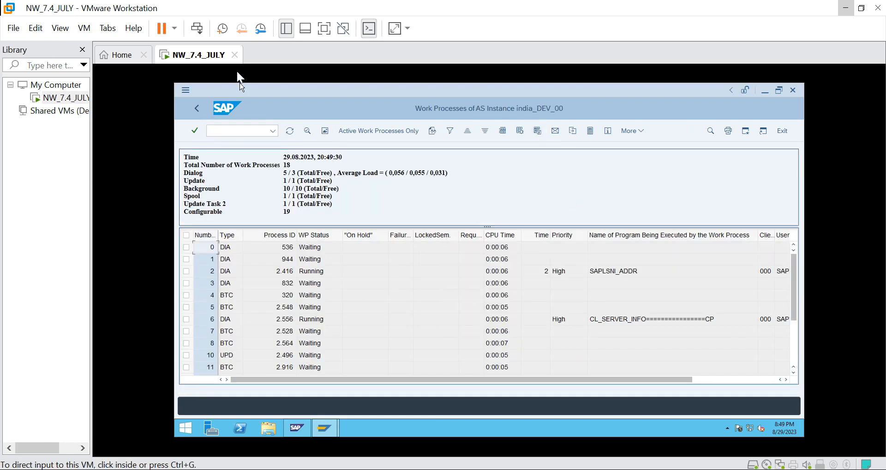
# Refresh the work process list several times and examine the process types through the last entry.
pyautogui.click(291, 132)
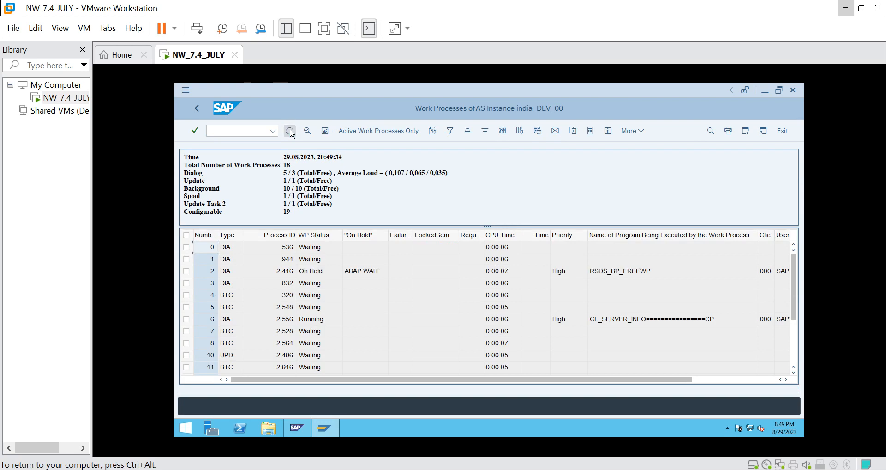
pyautogui.click(290, 131)
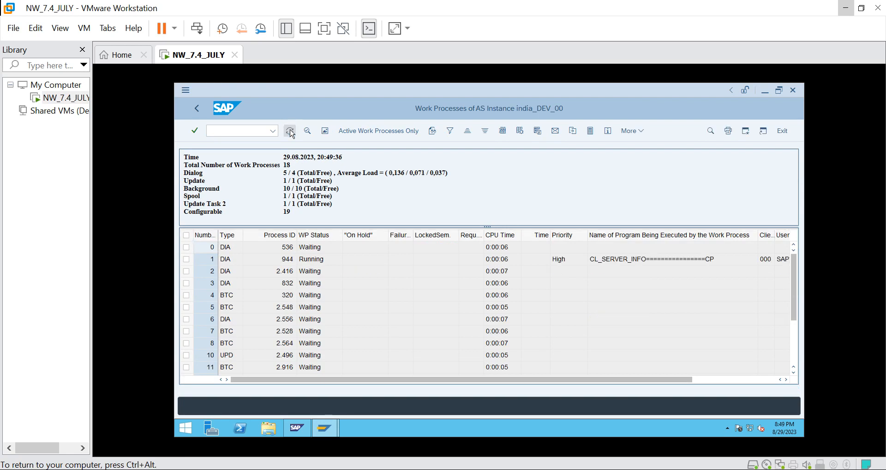
pyautogui.click(291, 131)
pyautogui.click(290, 134)
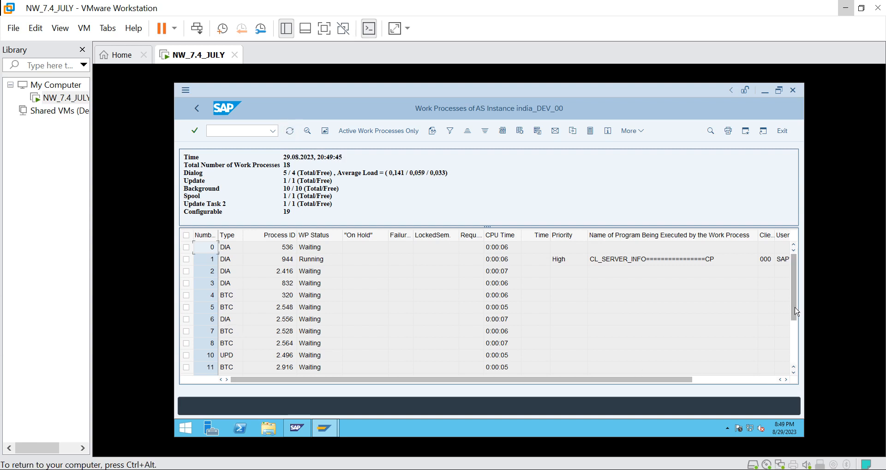
pyautogui.moveTo(795, 312); pyautogui.dragTo(796, 354)
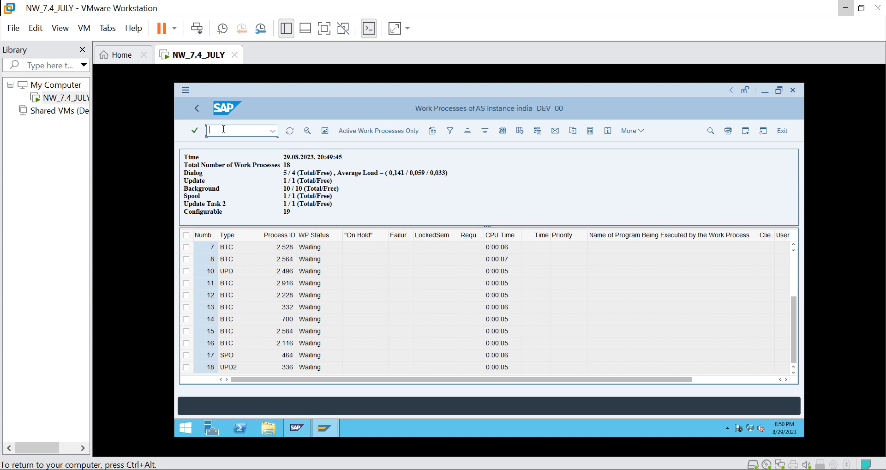
# Return to the CCMS control panel with transaction code /nrz03 and choose business hours from the list of operation modes.
pyautogui.write('nrz03')
pyautogui.press('Return')
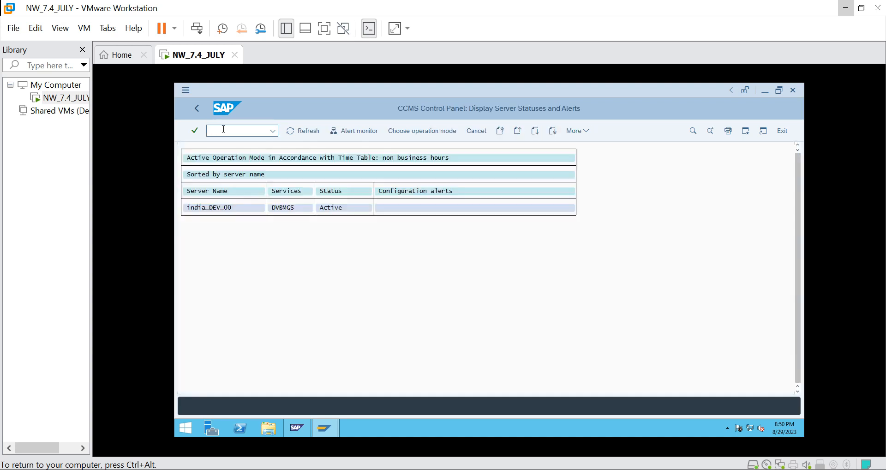
pyautogui.click(232, 209)
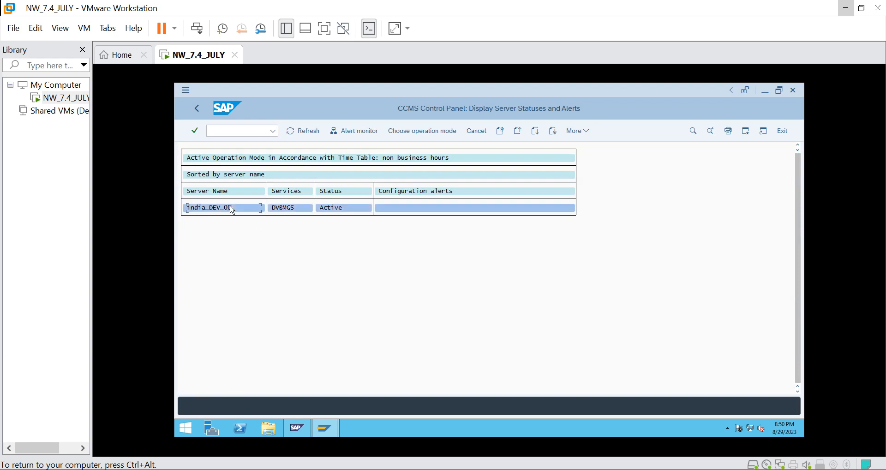
pyautogui.click(425, 131)
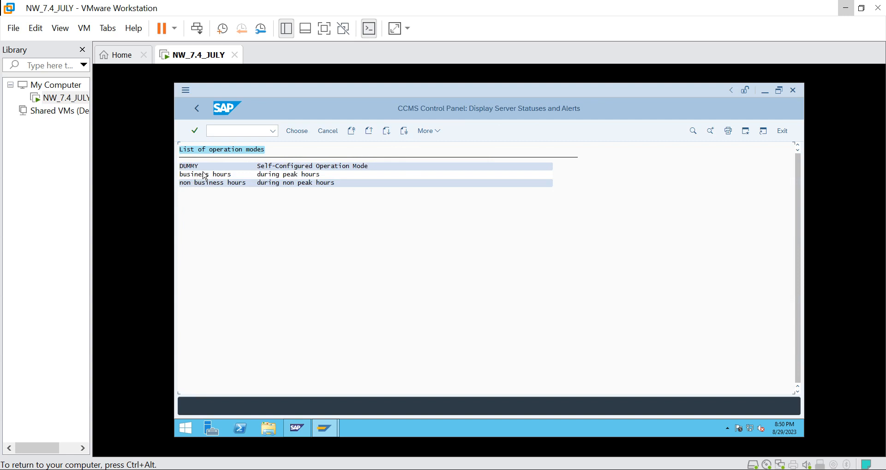
pyautogui.doubleClick(205, 176)
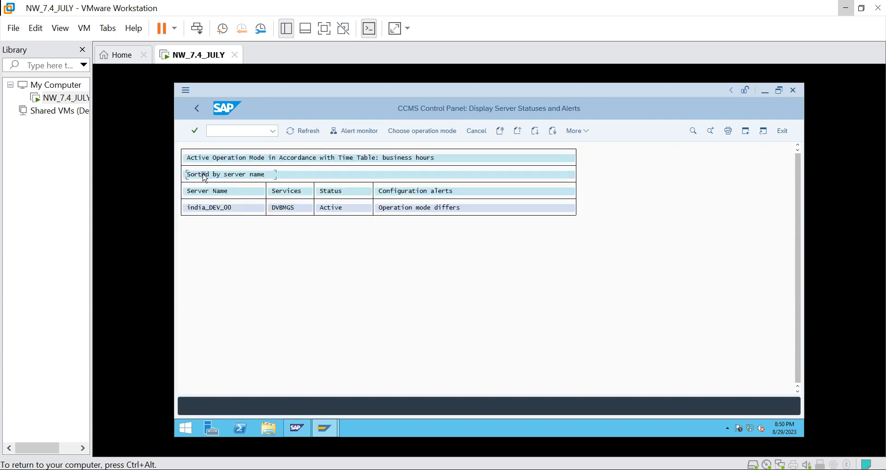
# Switch the operation mode of all servers to business hours and confirm the switch.
pyautogui.click(211, 209)
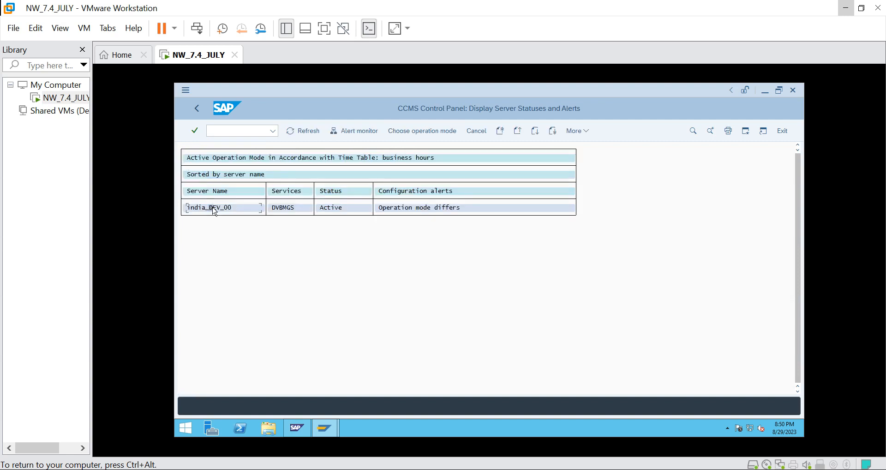
pyautogui.click(588, 133)
pyautogui.moveTo(603, 195)
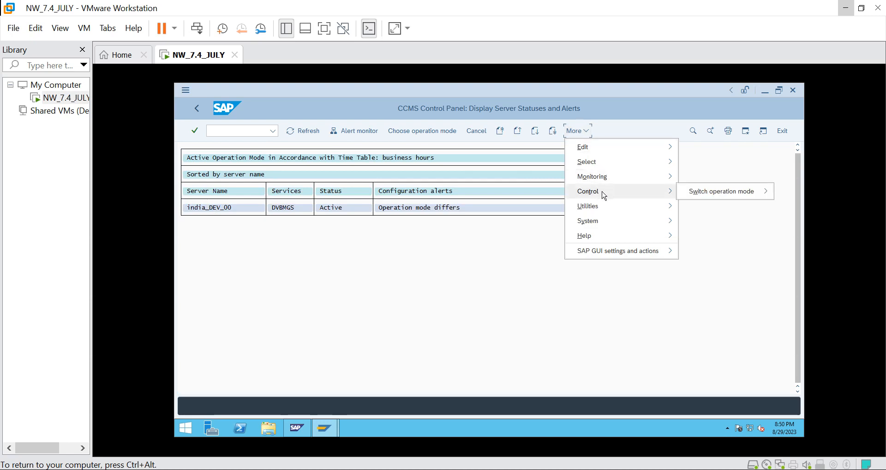
pyautogui.moveTo(720, 191)
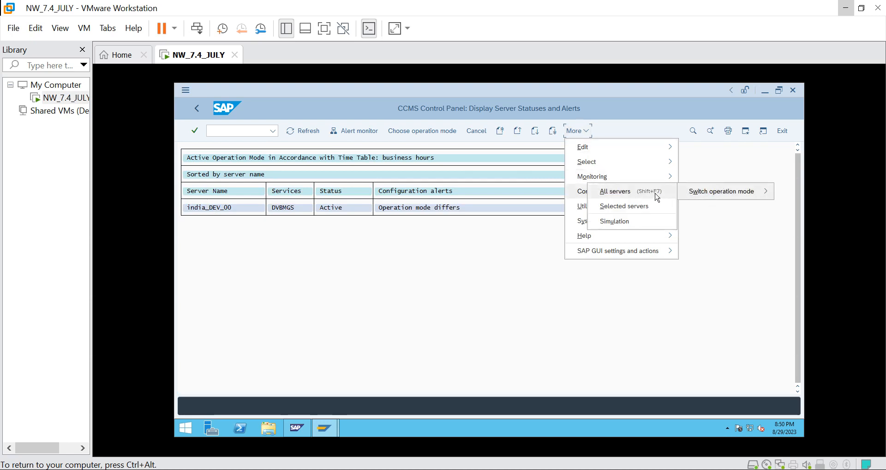
pyautogui.click(624, 193)
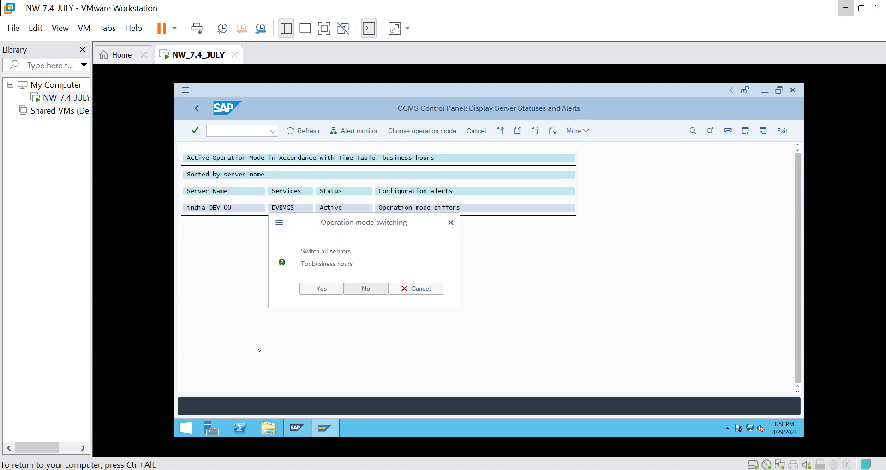
pyautogui.click(326, 291)
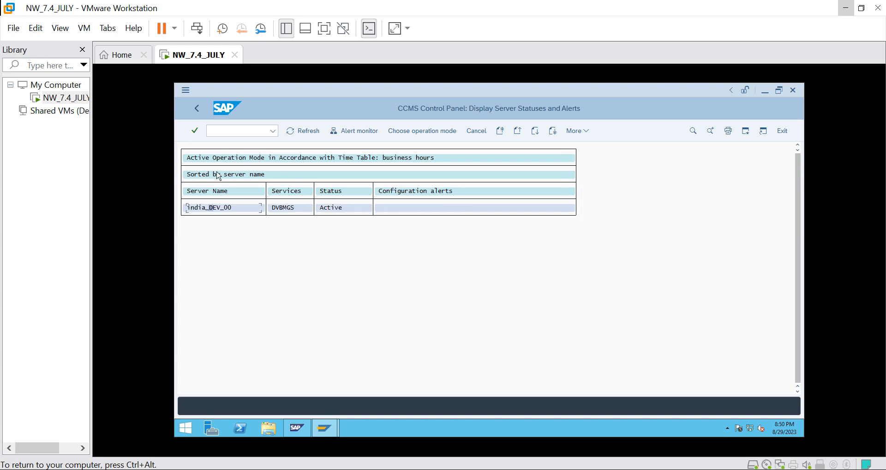
# Reopen the work process overview with transaction code /nsm50, dismissing the Internet Explorer security notice.
pyautogui.click(227, 133)
pyautogui.write('/nsm50')
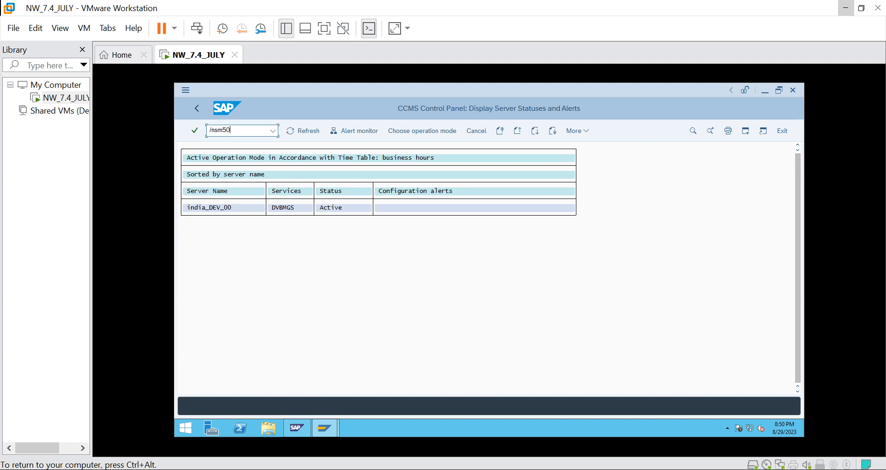
pyautogui.press('Return')
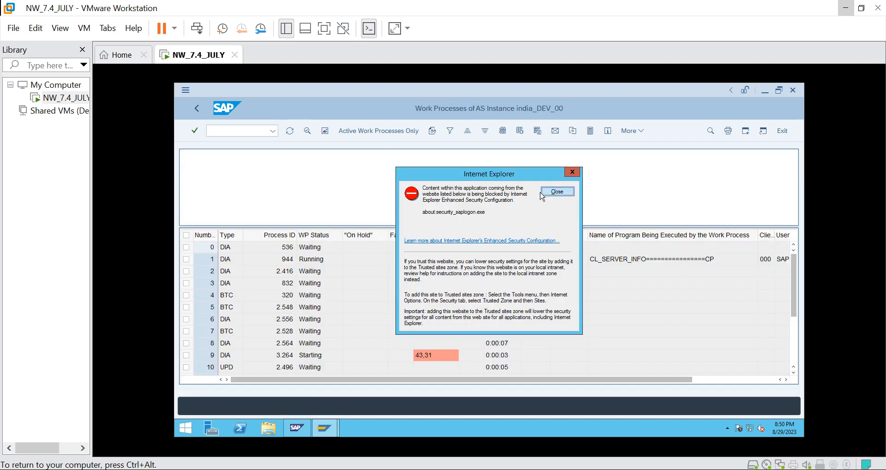
pyautogui.click(556, 193)
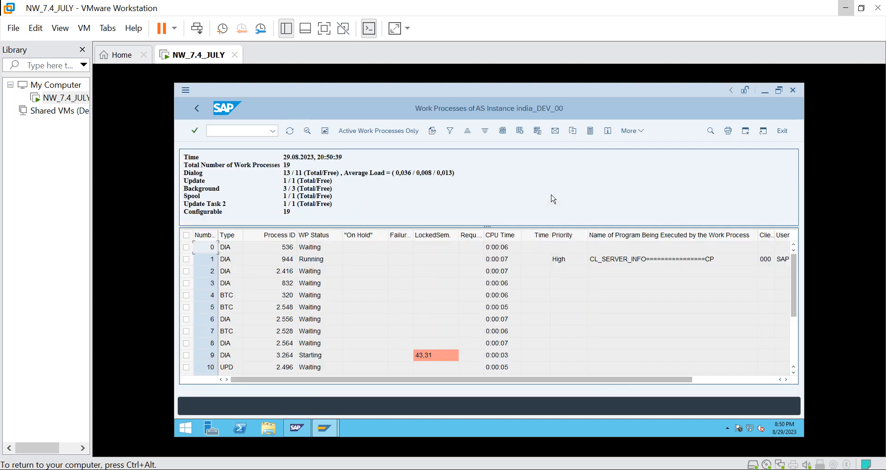
# Refresh the work process overview repeatedly to check the process distribution in business hours mode.
pyautogui.click(290, 132)
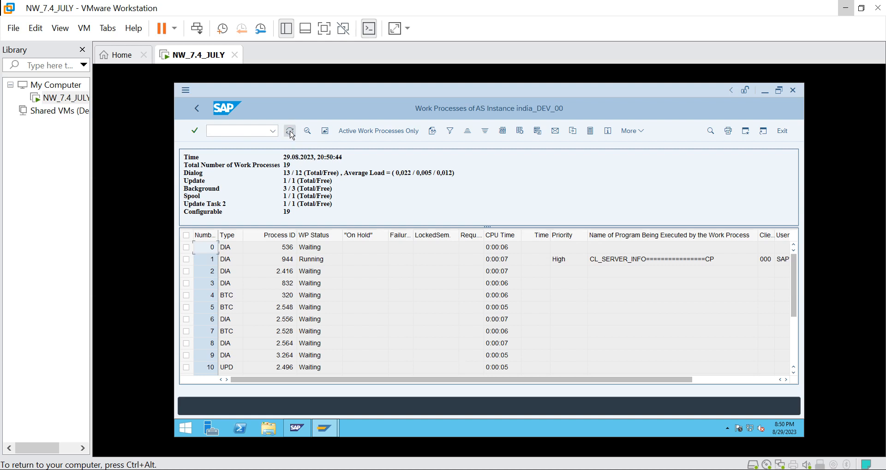
pyautogui.click(289, 131)
pyautogui.click(290, 133)
pyautogui.click(290, 132)
pyautogui.moveTo(324, 428)
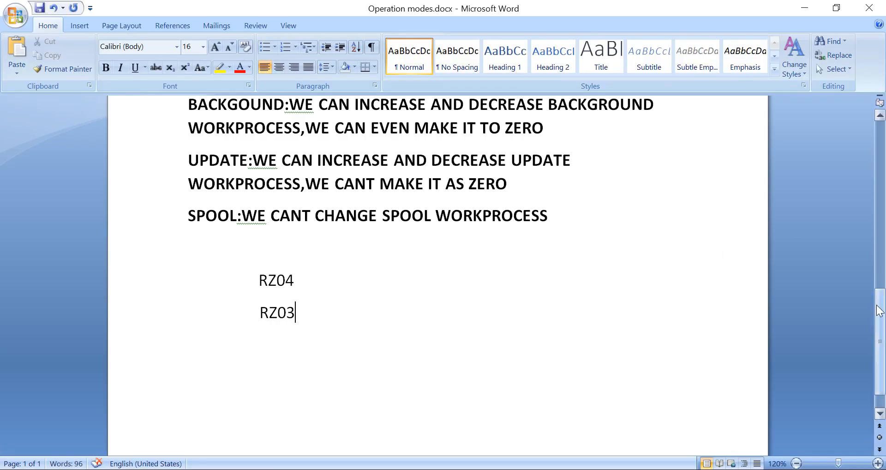
# Highlight key phrases of the operation mode definition in the Word document Operation modes.docx and bring up the Untitled.jpg table in Photos.
pyautogui.moveTo(879, 310); pyautogui.dragTo(879, 142)
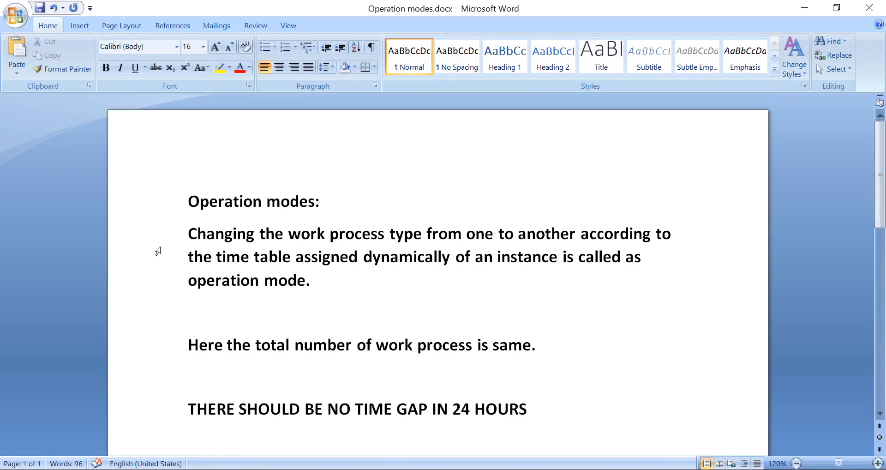
pyautogui.moveTo(187, 234); pyautogui.dragTo(399, 236)
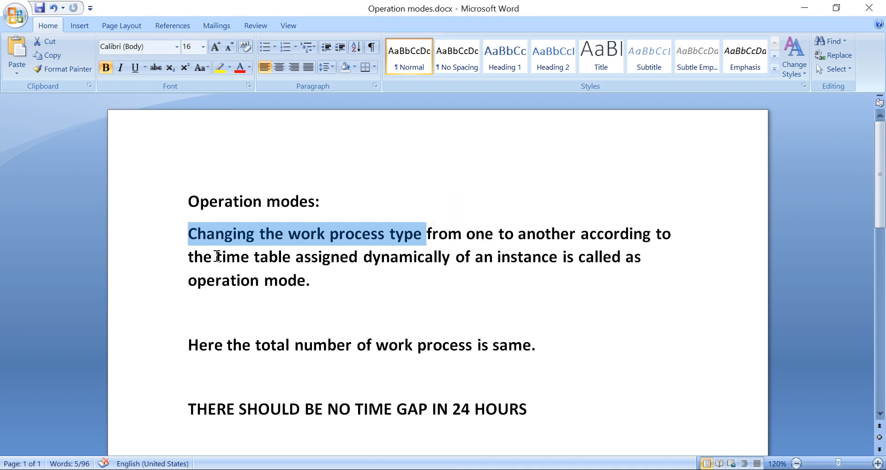
pyautogui.moveTo(216, 256); pyautogui.dragTo(356, 259)
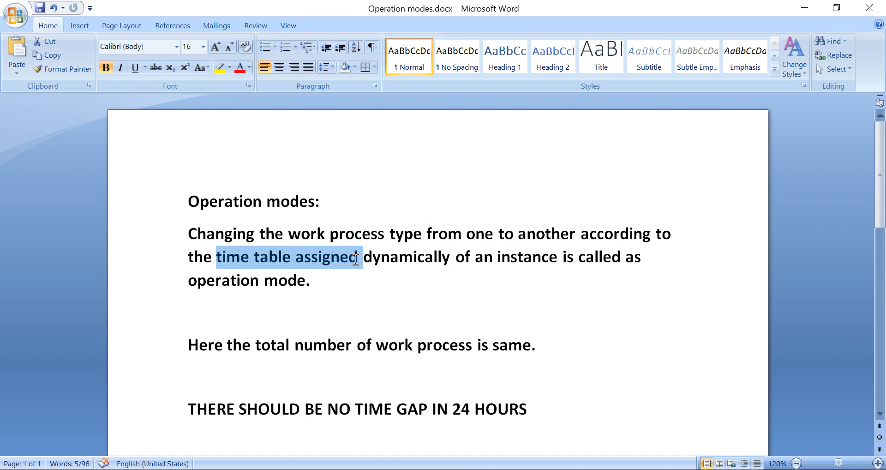
pyautogui.moveTo(362, 257); pyautogui.dragTo(449, 261)
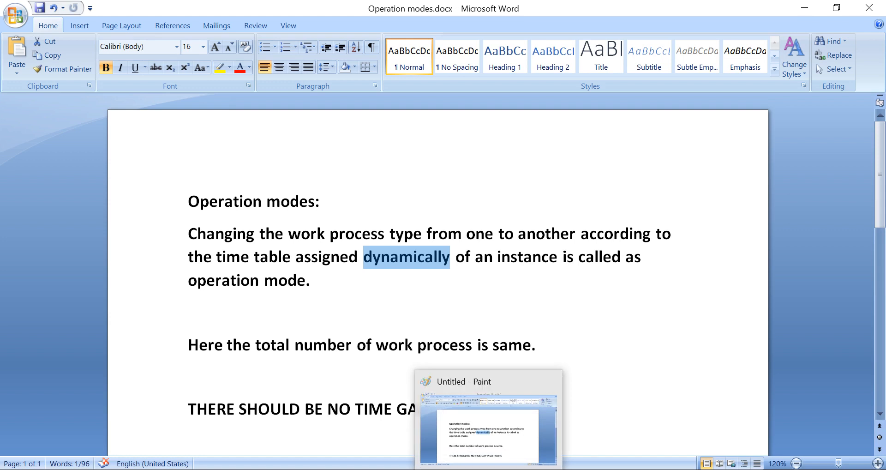
pyautogui.click(586, 469)
pyautogui.click(607, 406)
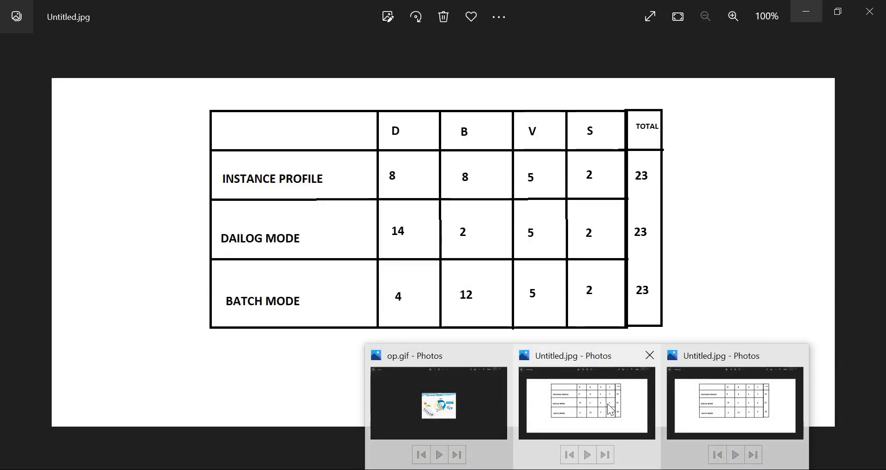
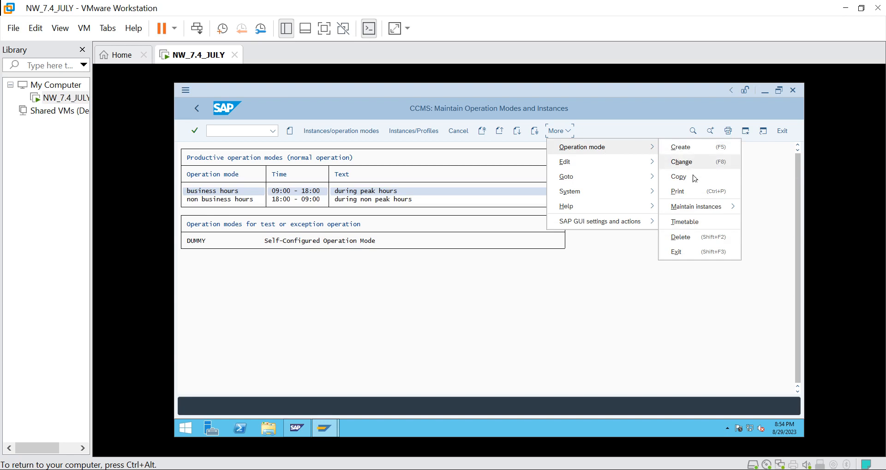
# Try to delete the business hours operation mode and close the information message.
pyautogui.click(691, 237)
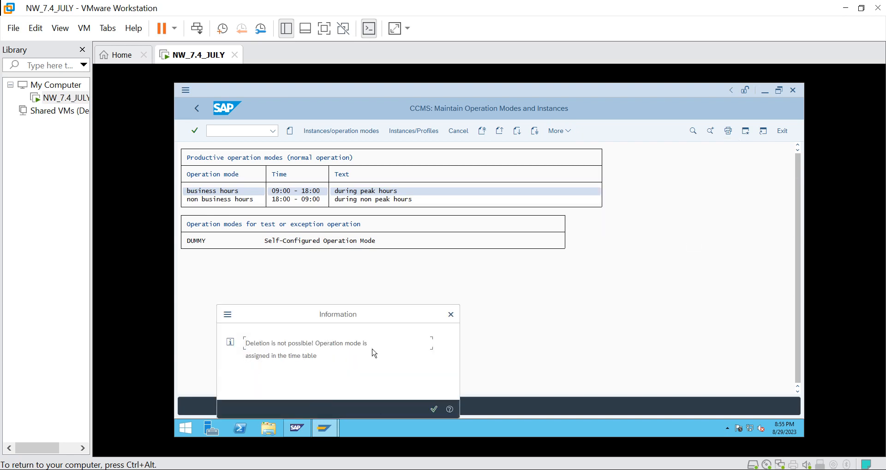
pyautogui.click(434, 408)
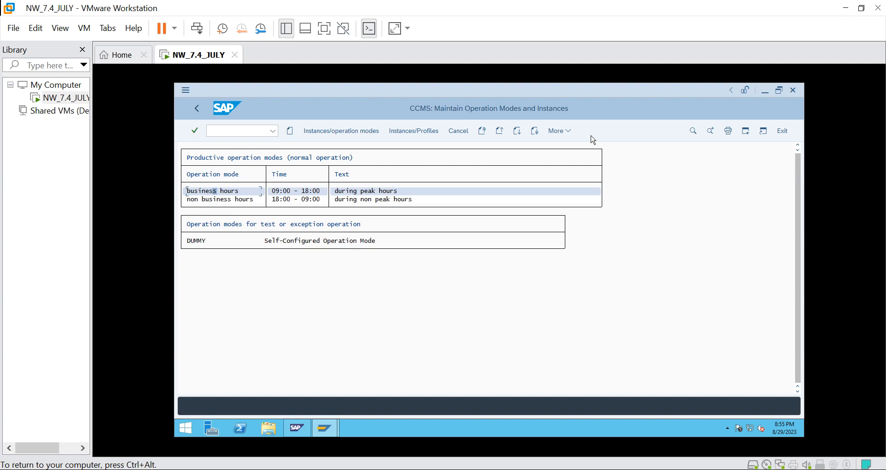
# Open the normal operation (24 hr) timetable for changing and delete the operation mode assignment from 09.00 to 18.00.
pyautogui.click(572, 134)
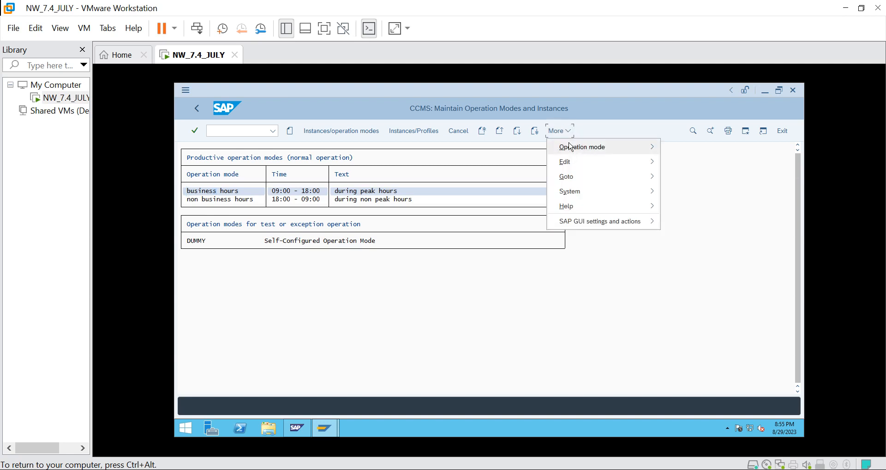
pyautogui.moveTo(595, 147)
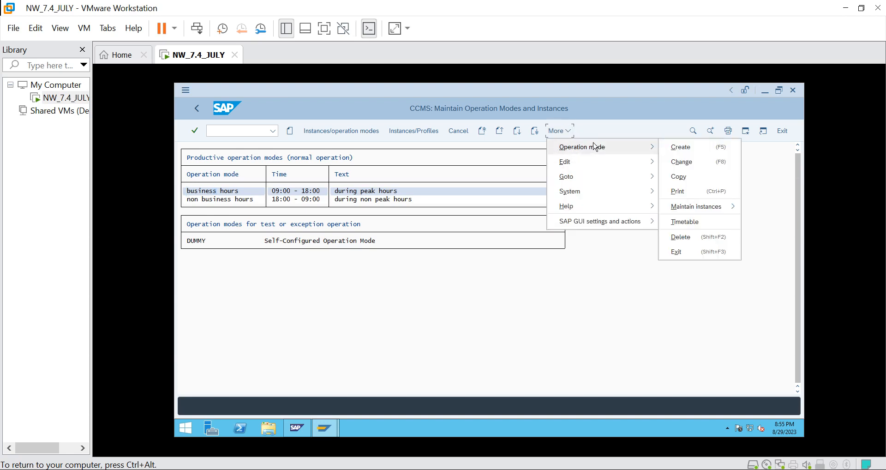
pyautogui.click(702, 224)
pyautogui.click(275, 217)
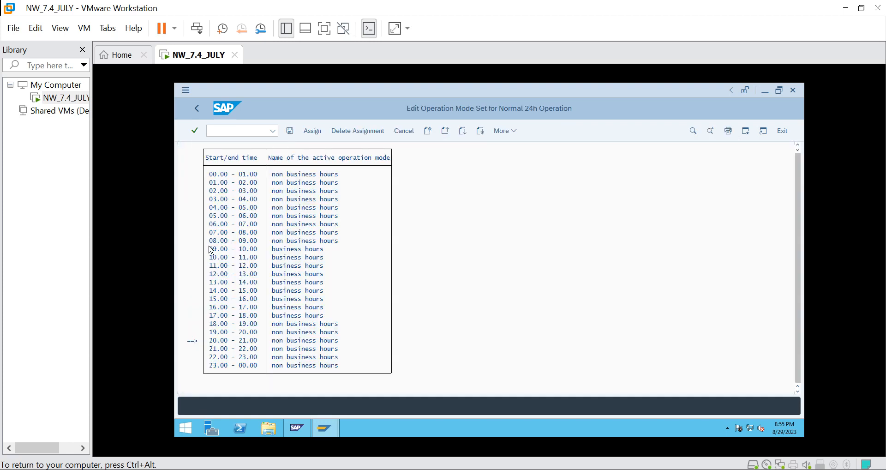
pyautogui.doubleClick(211, 249)
pyautogui.doubleClick(253, 316)
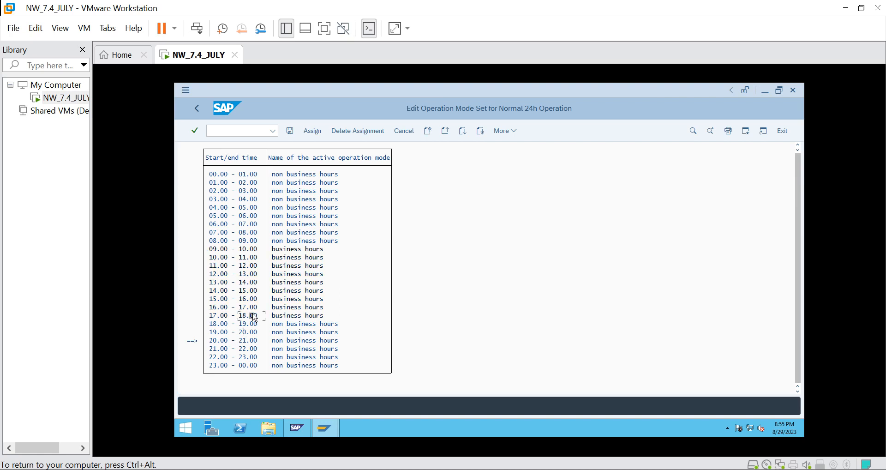
pyautogui.click(353, 131)
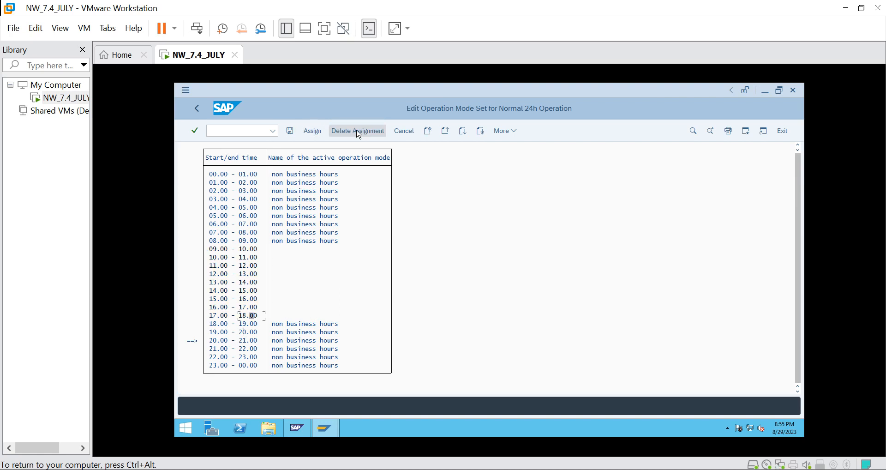
# Delete the non business hours assignment for the interval from 18.00 to 09.00.
pyautogui.doubleClick(212, 324)
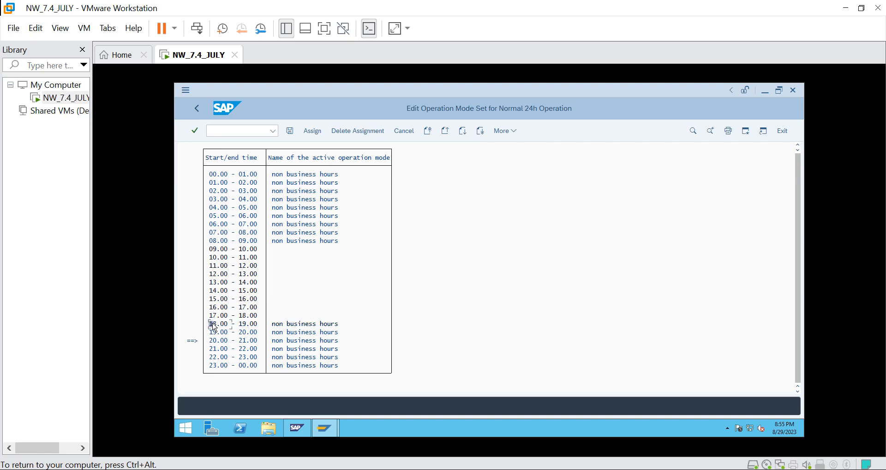
pyautogui.click(250, 240)
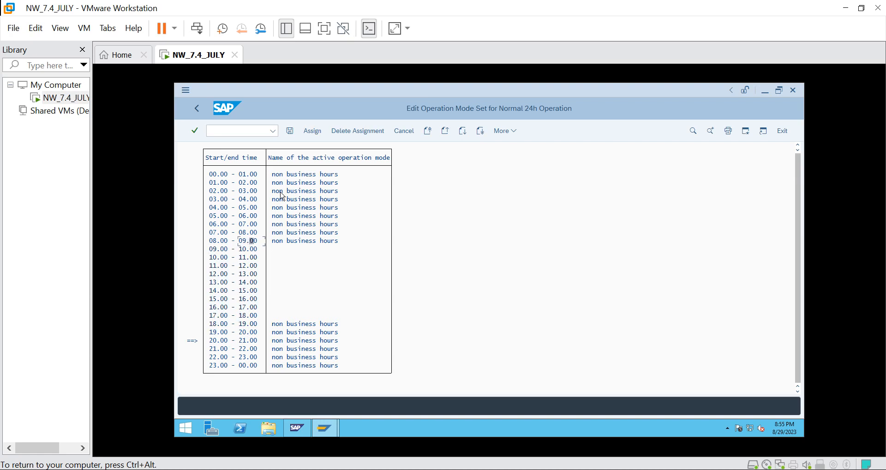
pyautogui.click(375, 135)
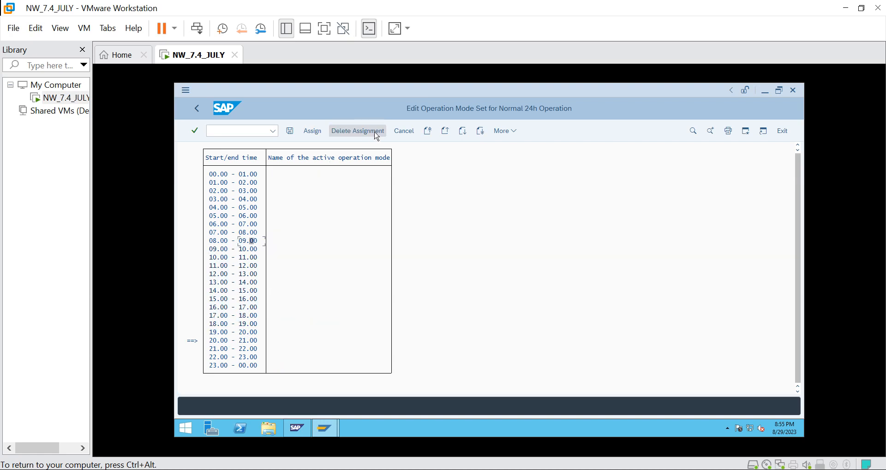
# Save the empty timetable, confirming the deactivation of mode switching, and return to the operation modes overview.
pyautogui.click(290, 132)
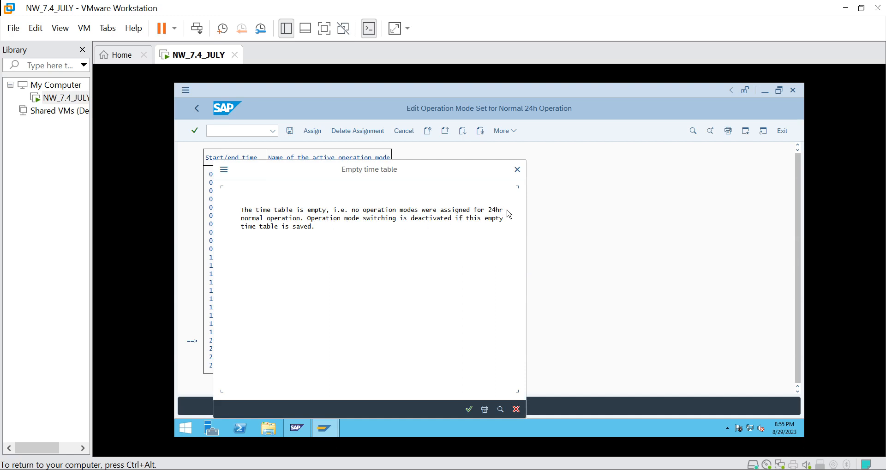
pyautogui.click(469, 409)
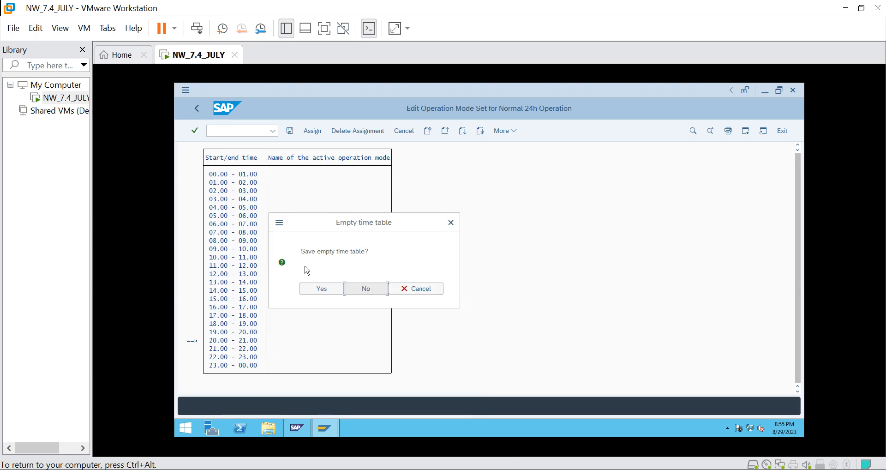
pyautogui.click(322, 288)
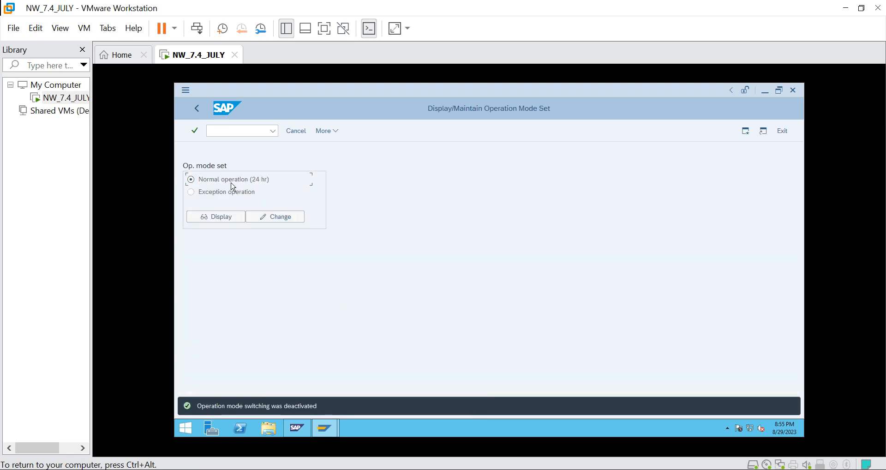
pyautogui.click(196, 110)
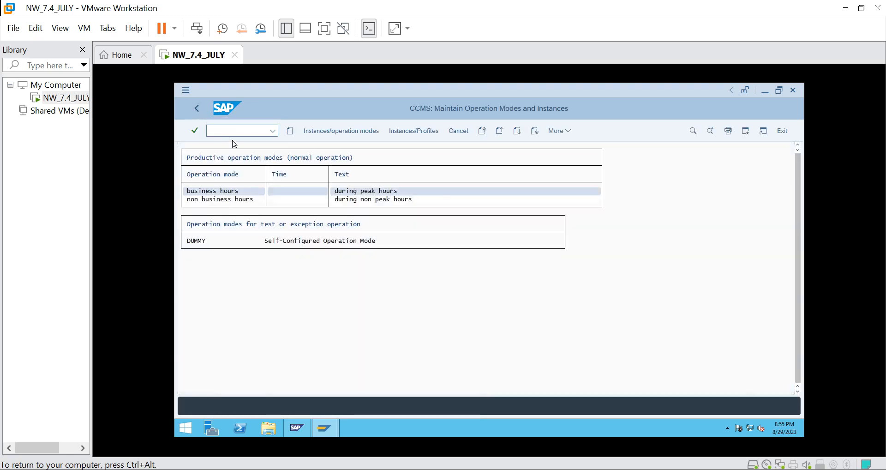
# Delete the business hours operation mode and confirm the deletion.
pyautogui.click(563, 131)
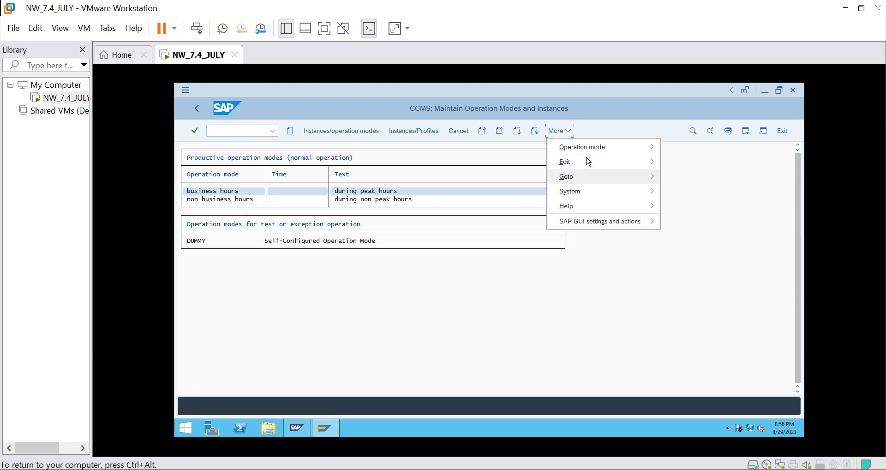
pyautogui.moveTo(629, 147)
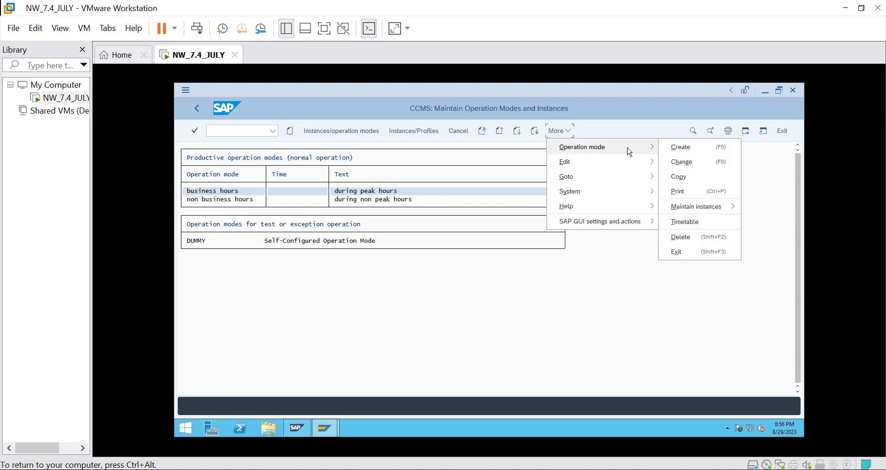
pyautogui.click(692, 237)
pyautogui.click(314, 288)
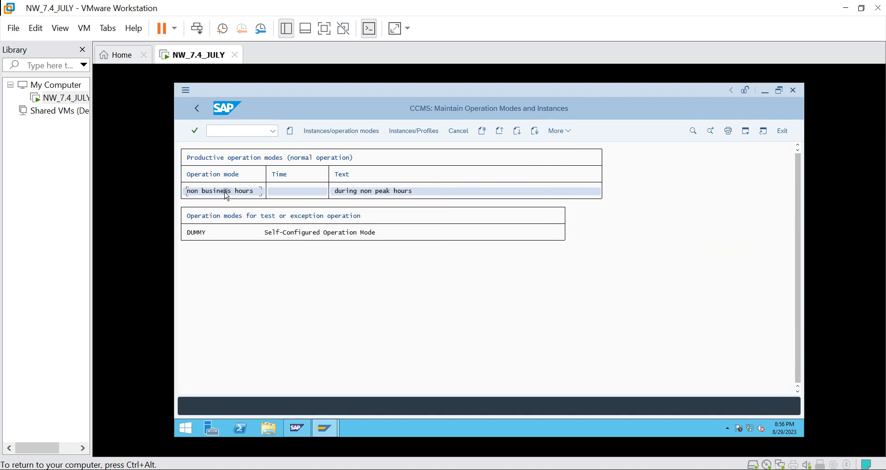
# Delete the non business hours operation mode and confirm the deletion.
pyautogui.click(568, 134)
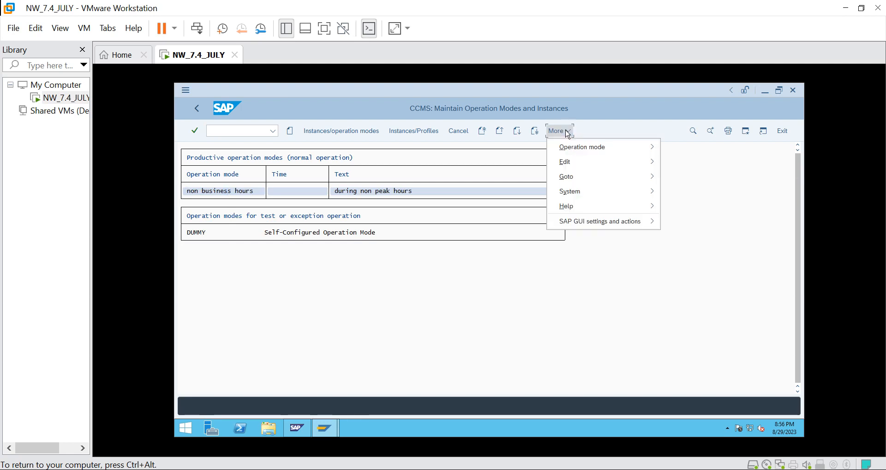
pyautogui.moveTo(594, 147)
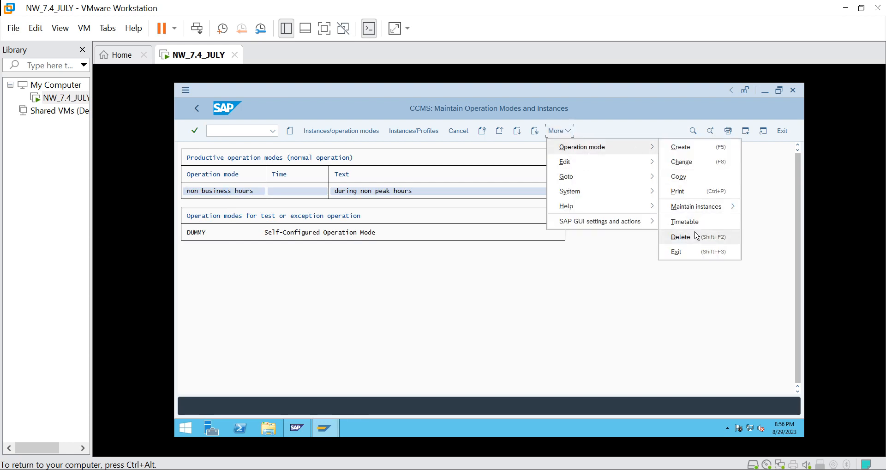
pyautogui.click(681, 237)
pyautogui.click(309, 290)
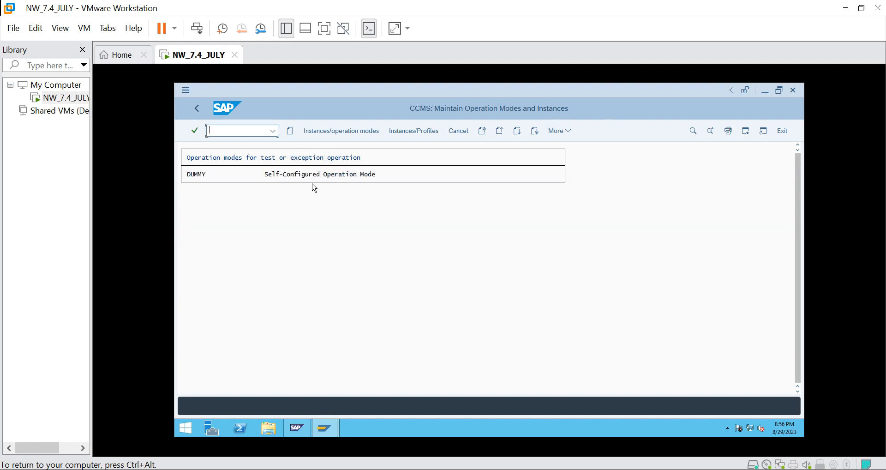
# Reopen operation mode maintenance with /nrz04 and create the operation mode peak hours with the short description business hours.
pyautogui.click(198, 112)
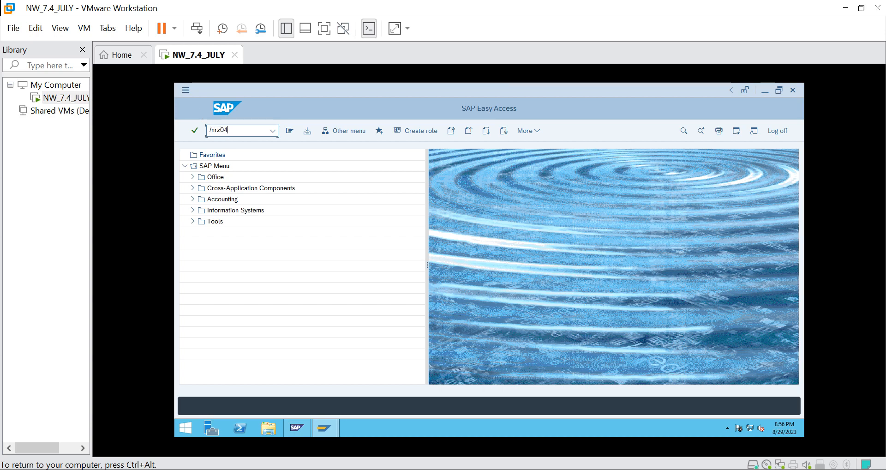
pyautogui.press('Return')
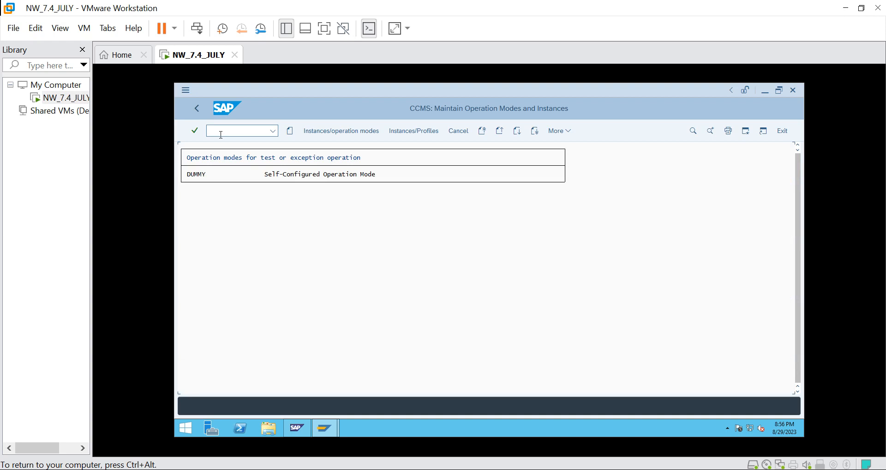
pyautogui.click(290, 131)
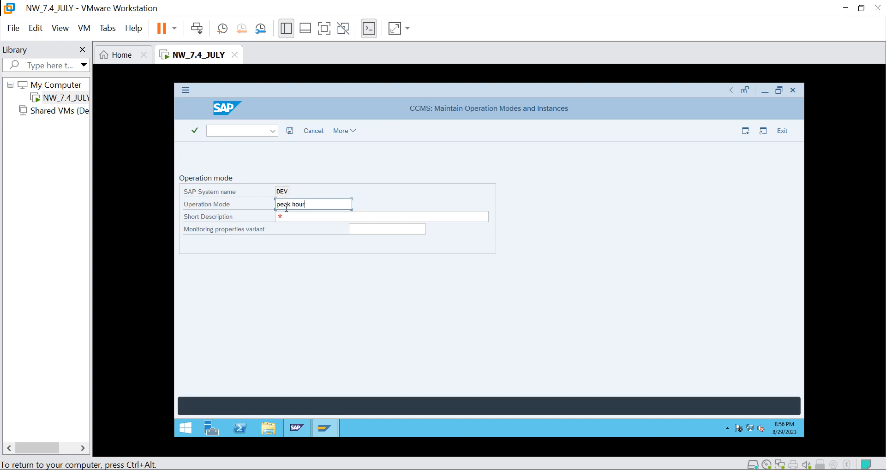
pyautogui.click(294, 217)
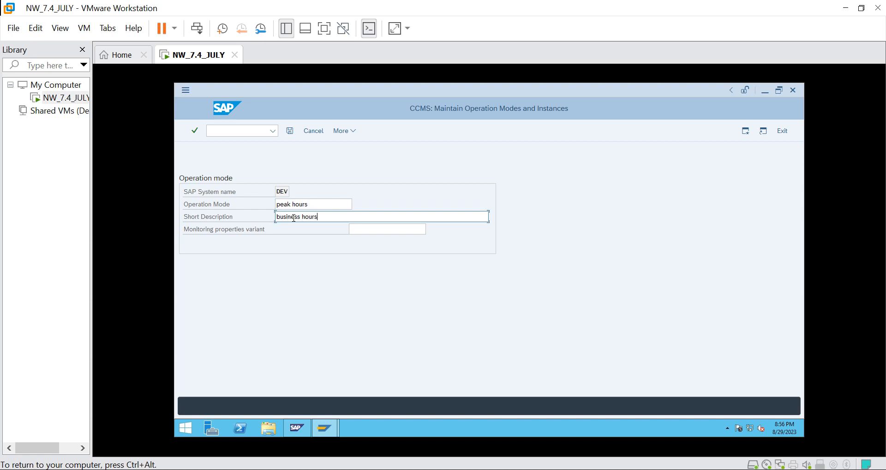
pyautogui.click(290, 131)
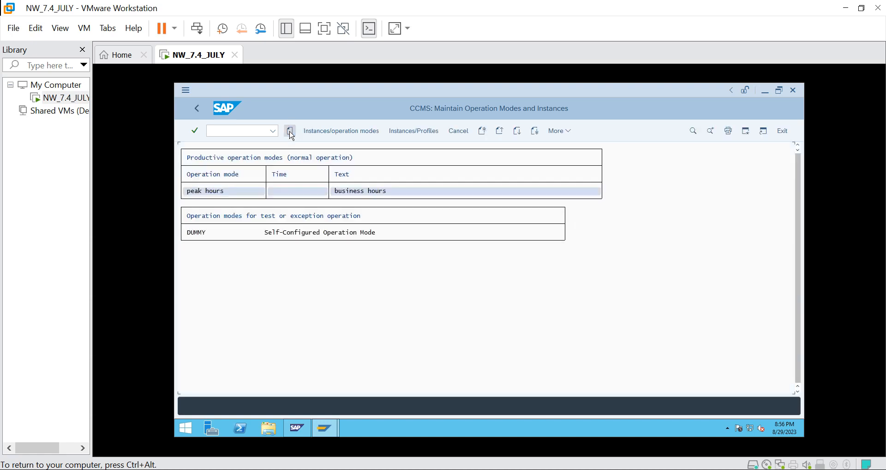
# Create a second operation mode named non peak hours with the short description non business hours.
pyautogui.click(289, 131)
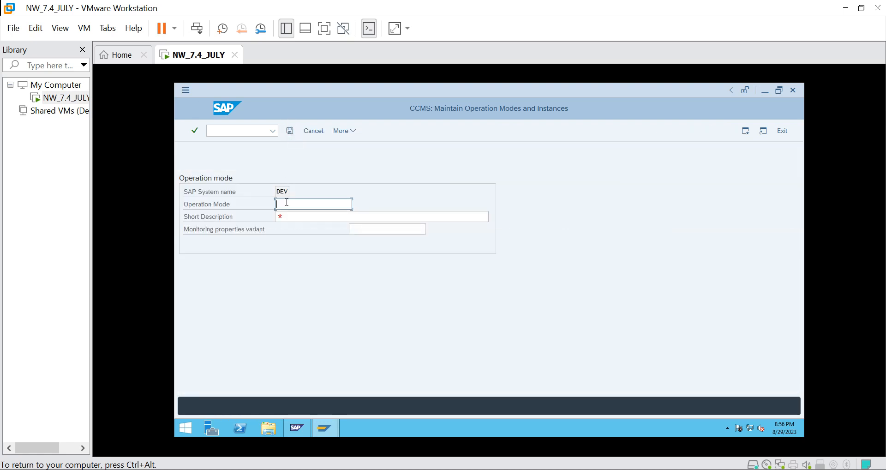
pyautogui.write('non-p')
pyautogui.click(300, 216)
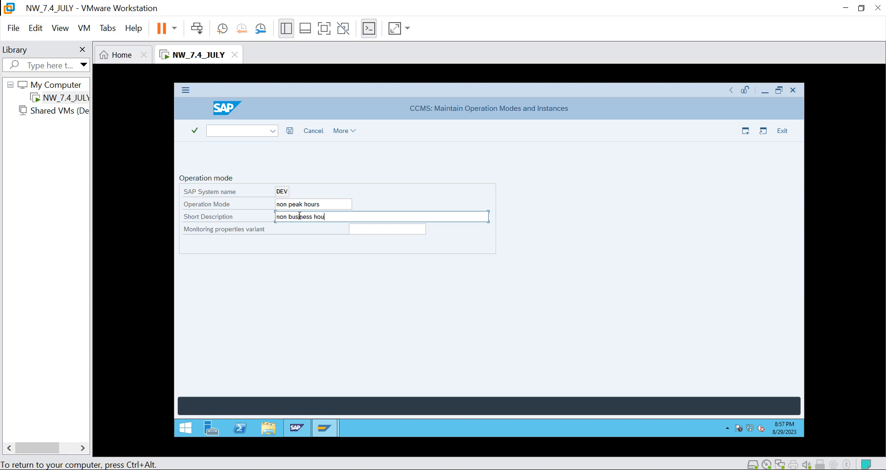
pyautogui.click(291, 131)
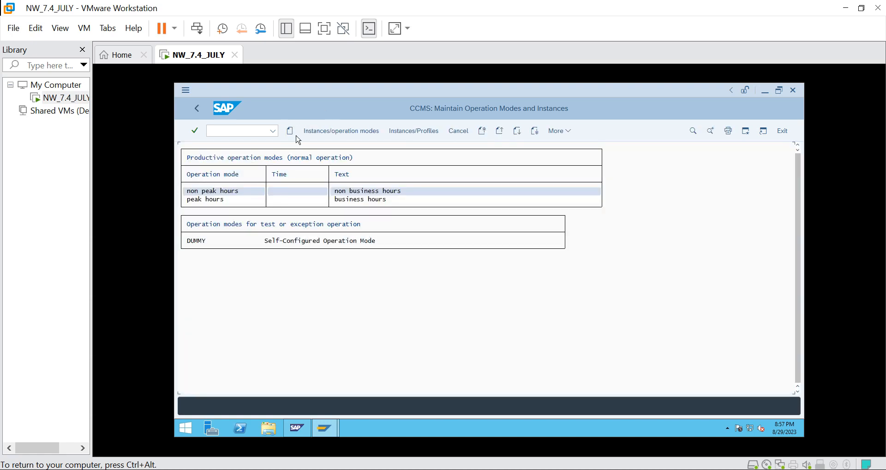
# Open the instances and operation modes view and generate the new instance settings for the operation modes.
pyautogui.click(332, 133)
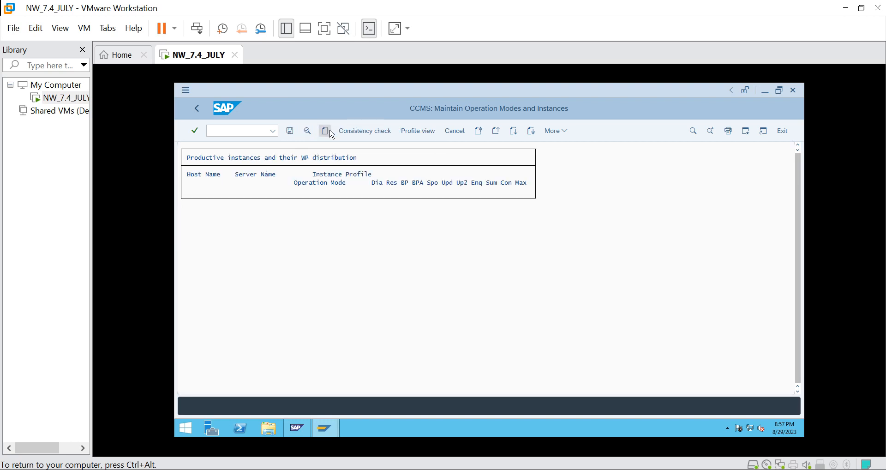
pyautogui.click(566, 134)
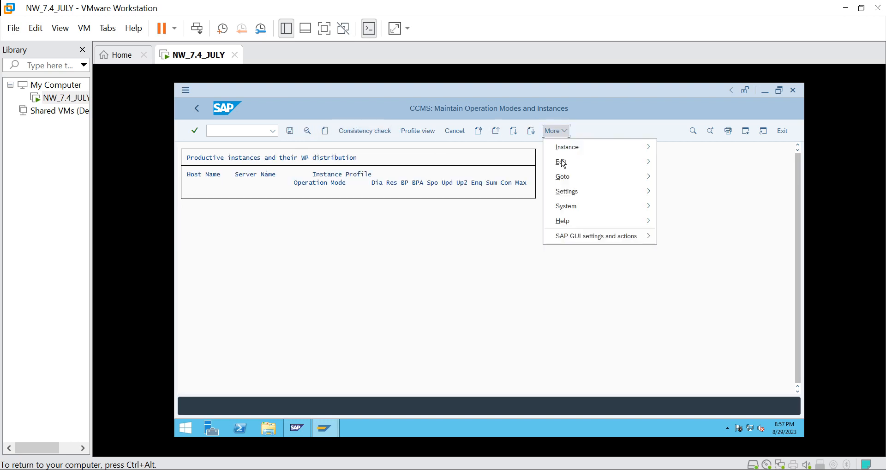
pyautogui.moveTo(583, 192)
pyautogui.moveTo(692, 195)
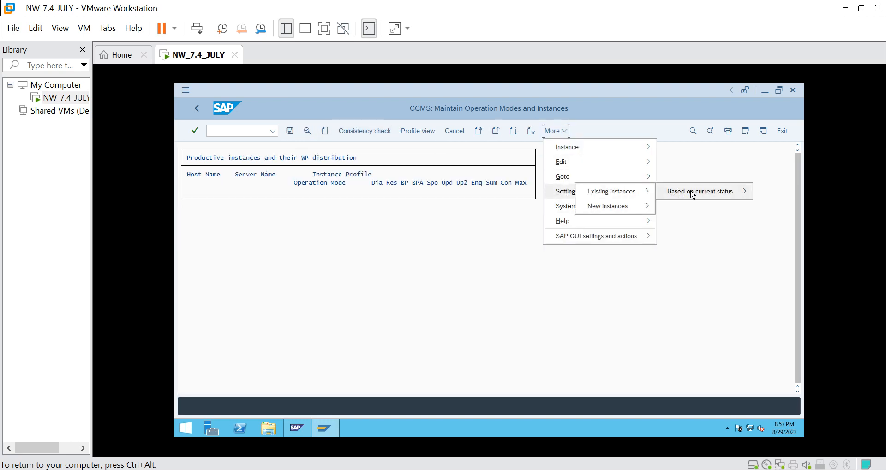
pyautogui.moveTo(642, 205)
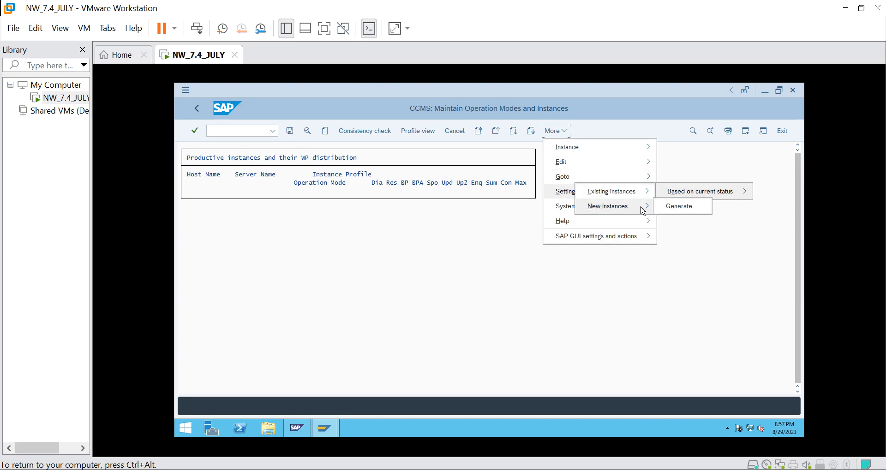
pyautogui.click(678, 209)
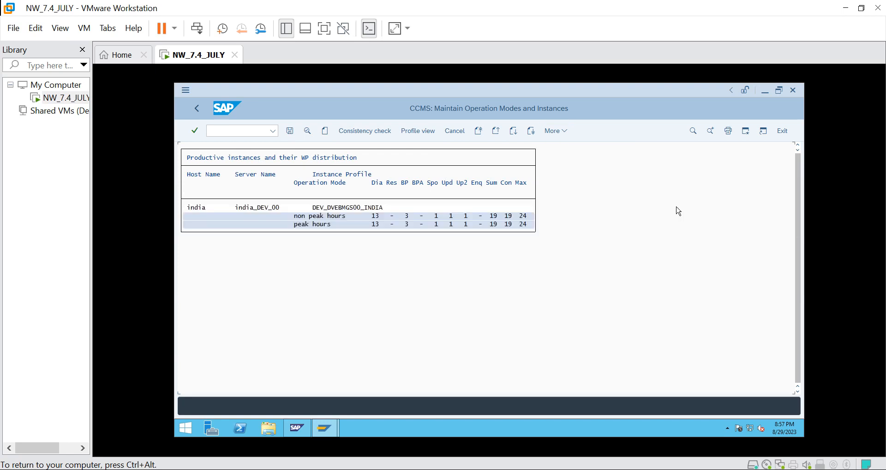
# Open the peak hours work process distribution, raise the background processes to 4 and try to add one more dialog process.
pyautogui.doubleClick(337, 225)
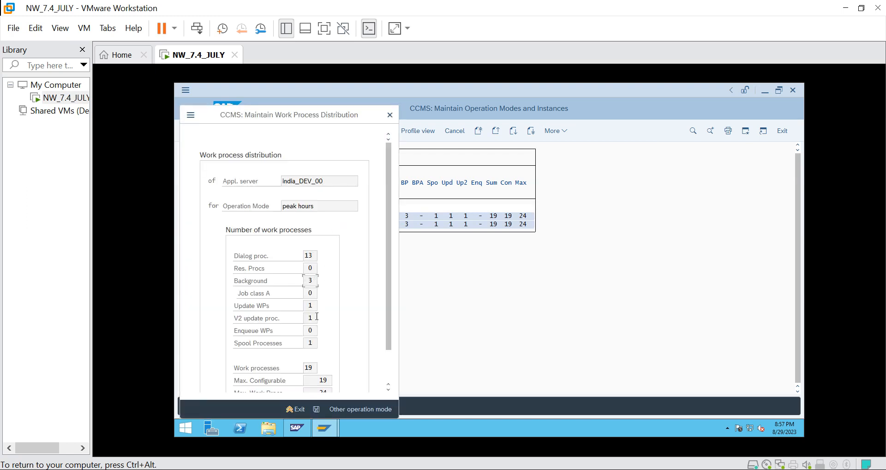
pyautogui.scroll(-2, 390, 329)
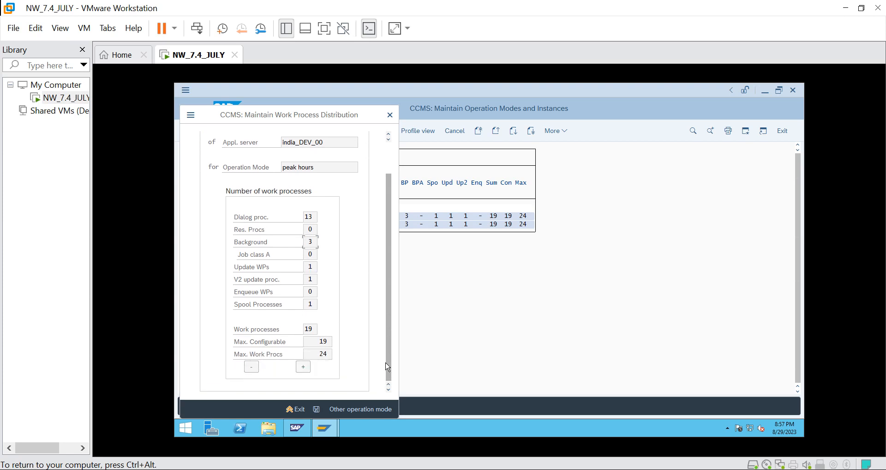
pyautogui.click(303, 367)
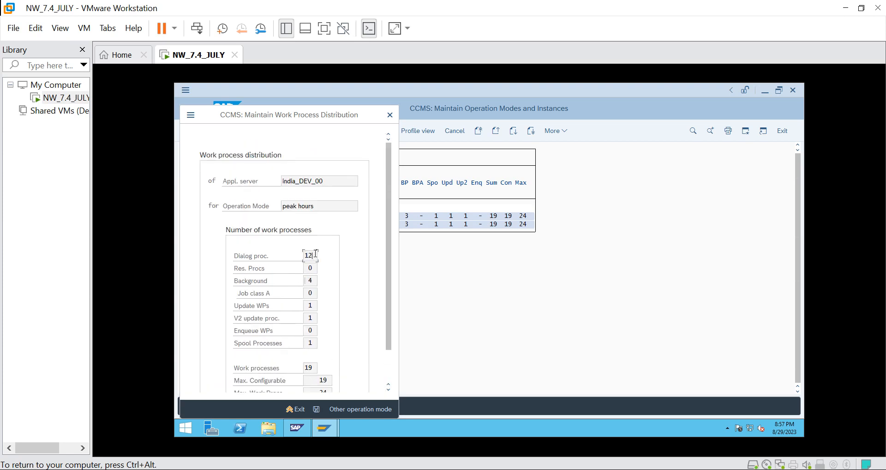
pyautogui.scroll(-2, 389, 258)
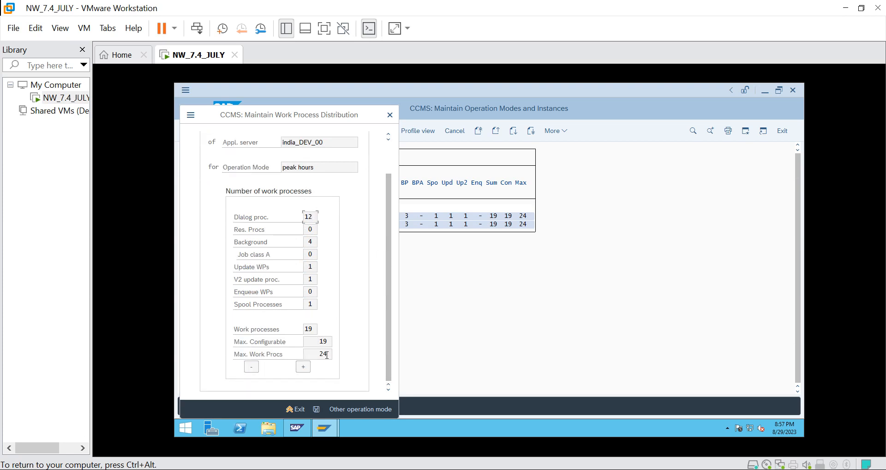
pyautogui.click(303, 366)
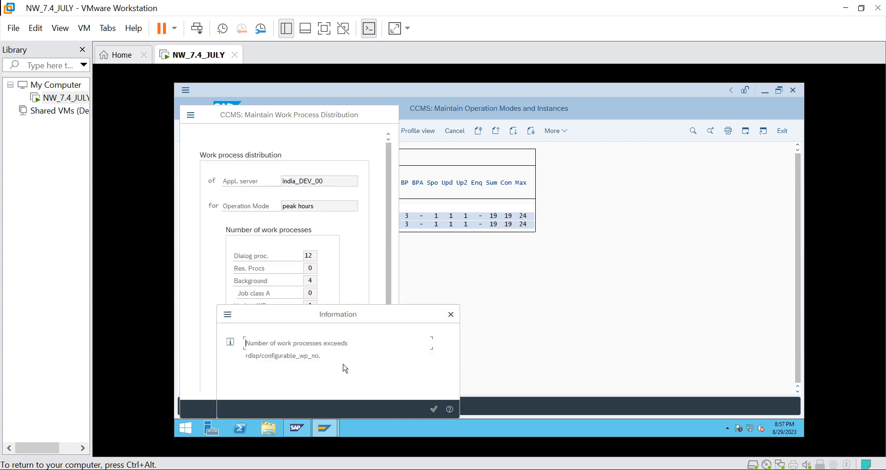
pyautogui.click(433, 409)
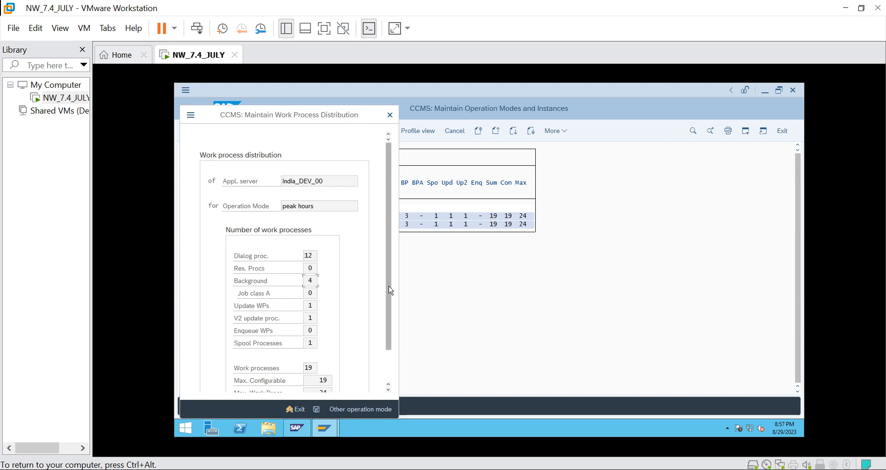
# Reduce the peak hours background processes to 2, raise the dialog processes to 14 and save the distribution.
pyautogui.scroll(-2, 388, 304)
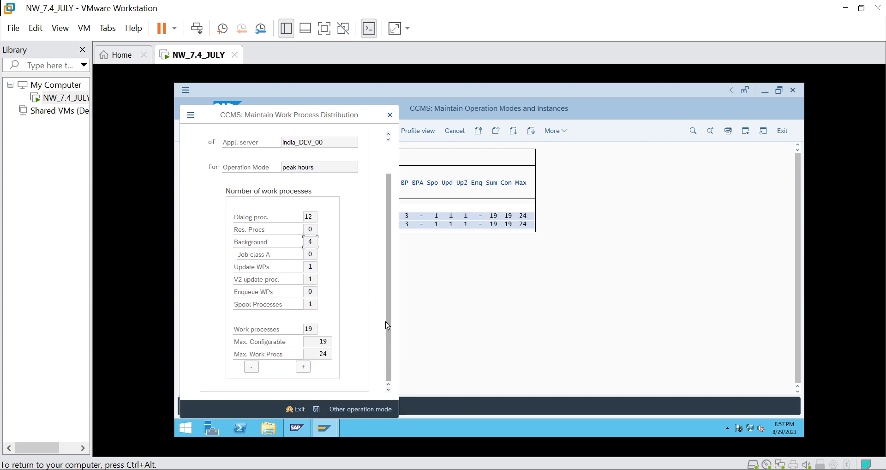
pyautogui.click(255, 367)
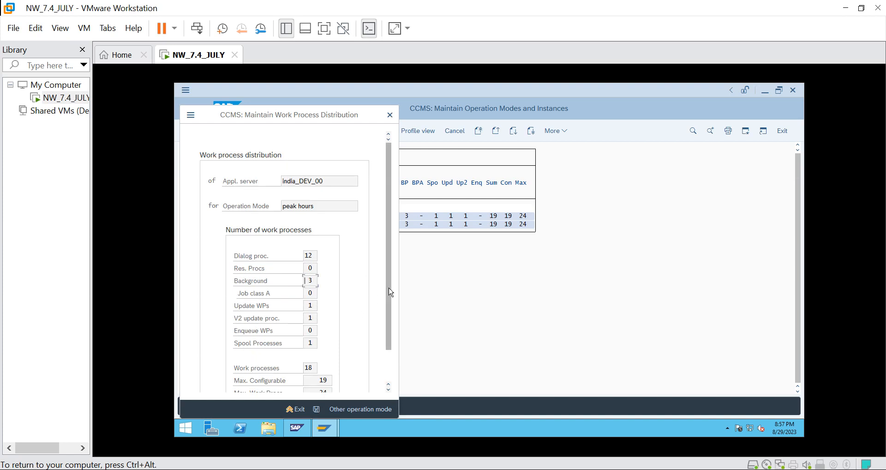
pyautogui.scroll(-2, 391, 292)
pyautogui.click(252, 367)
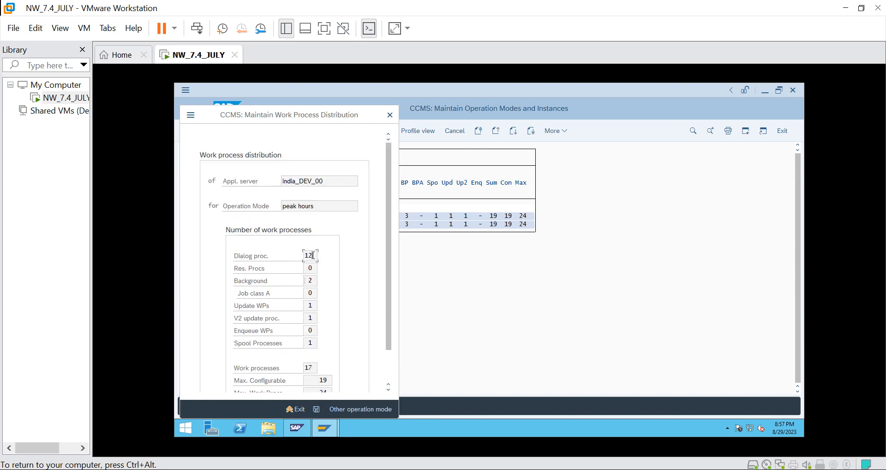
pyautogui.scroll(-2, 390, 277)
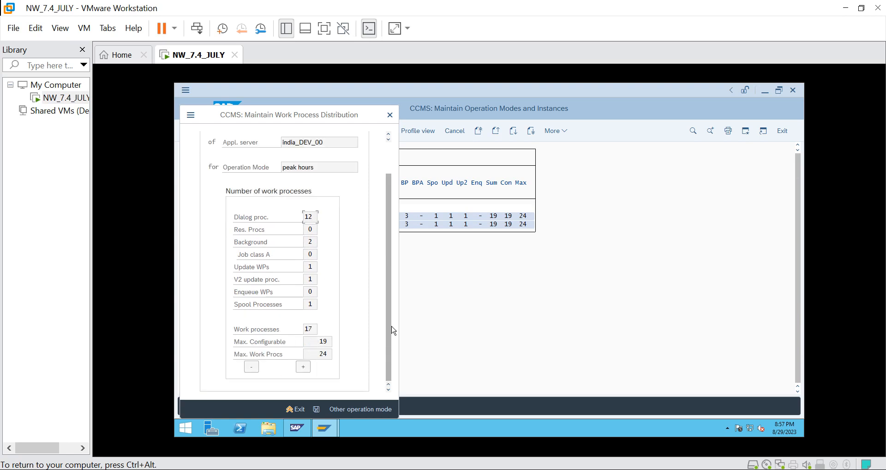
pyautogui.click(307, 367)
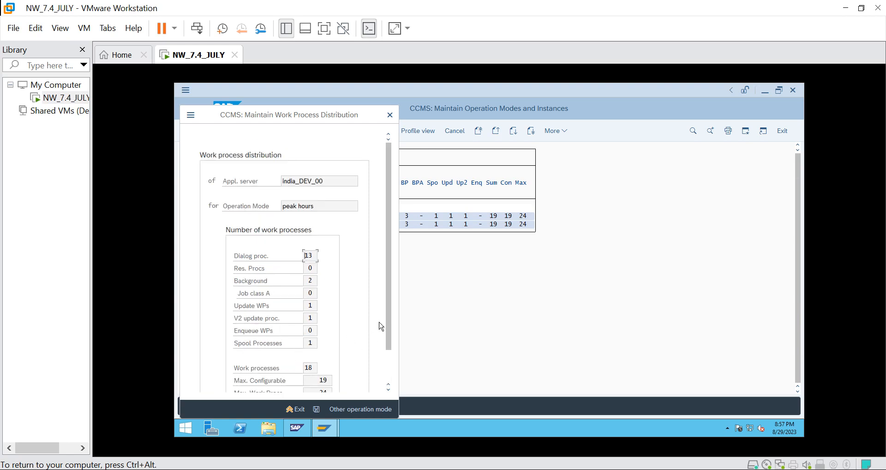
pyautogui.scroll(-2, 390, 325)
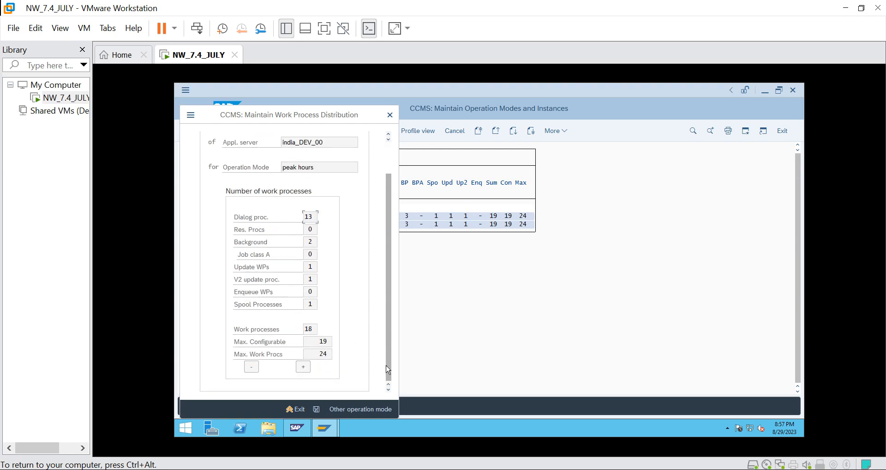
pyautogui.click(305, 368)
pyautogui.click(317, 409)
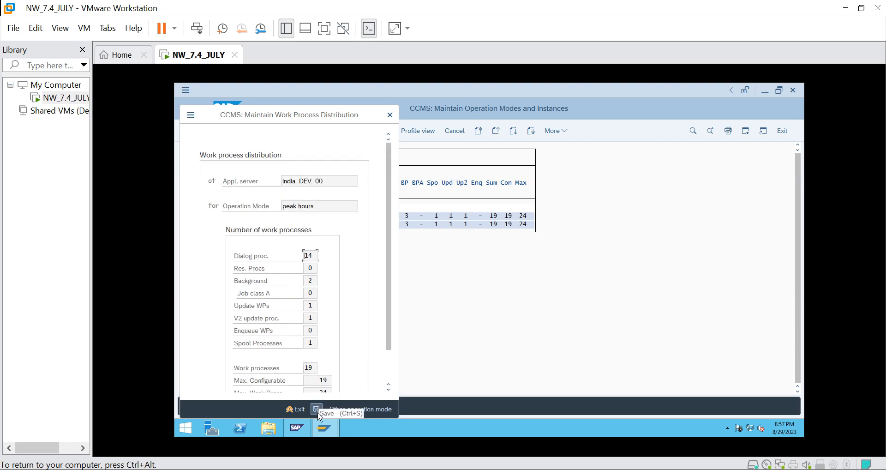
# Raise the background processes of the non peak hours operation mode to 10 and save its work process distribution.
pyautogui.doubleClick(414, 218)
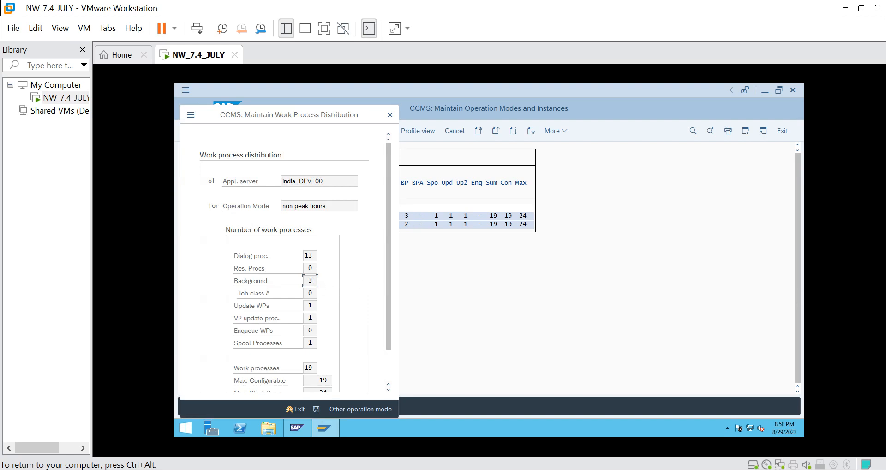
pyautogui.moveTo(385, 296); pyautogui.dragTo(385, 353)
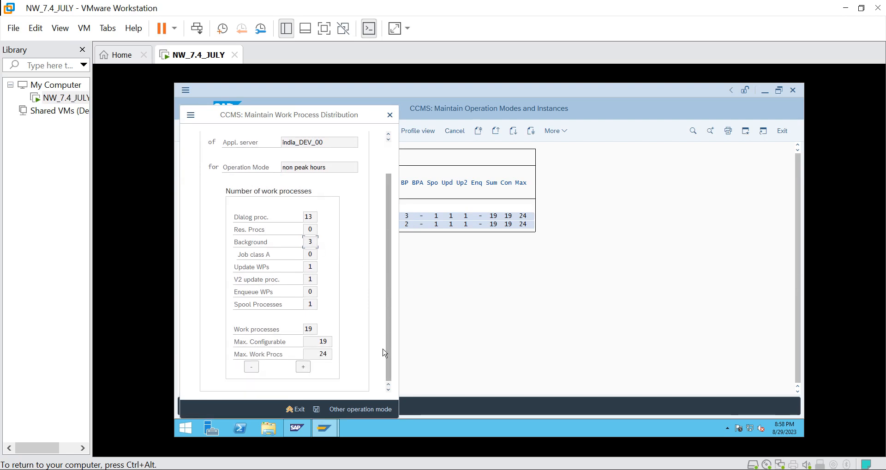
pyautogui.click(303, 367)
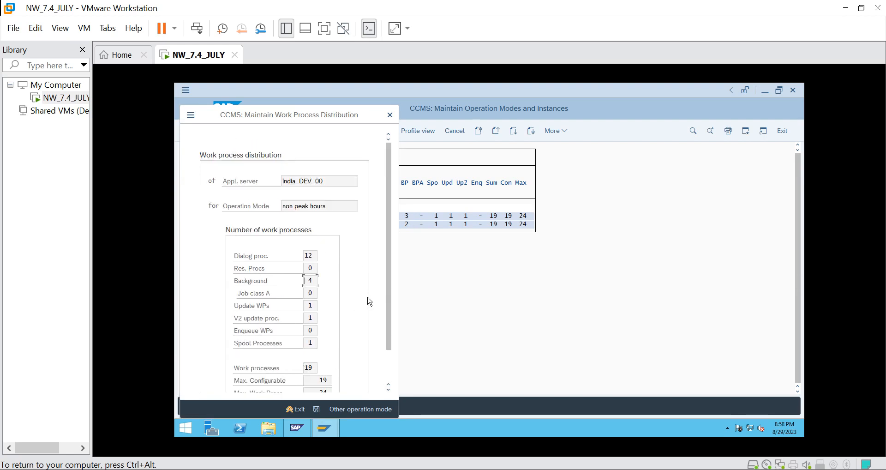
pyautogui.moveTo(387, 301); pyautogui.dragTo(389, 355)
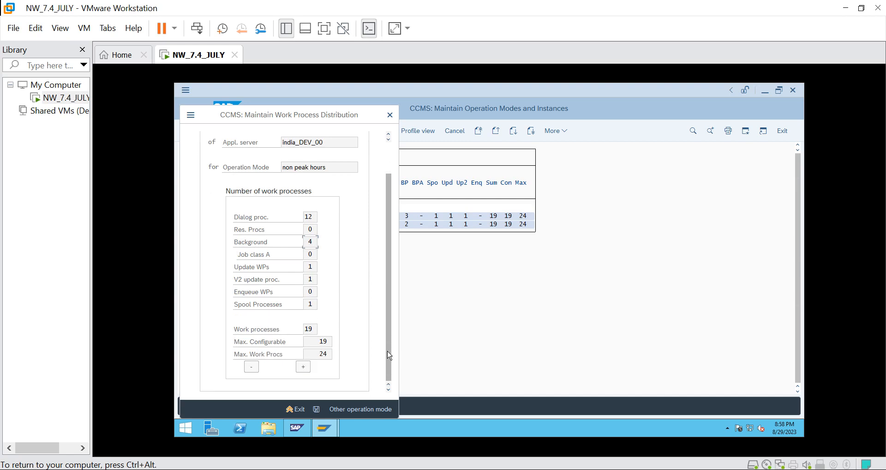
pyautogui.click(303, 367)
pyautogui.moveTo(389, 331); pyautogui.dragTo(387, 387)
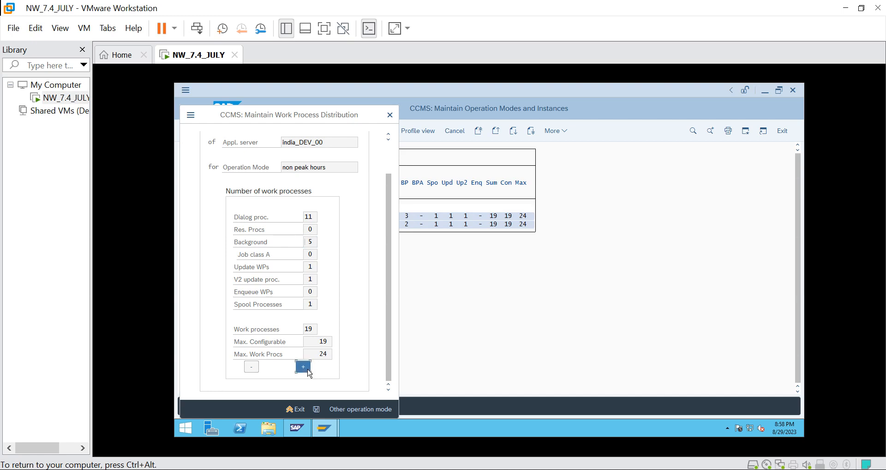
pyautogui.click(304, 367)
pyautogui.moveTo(388, 331); pyautogui.dragTo(388, 384)
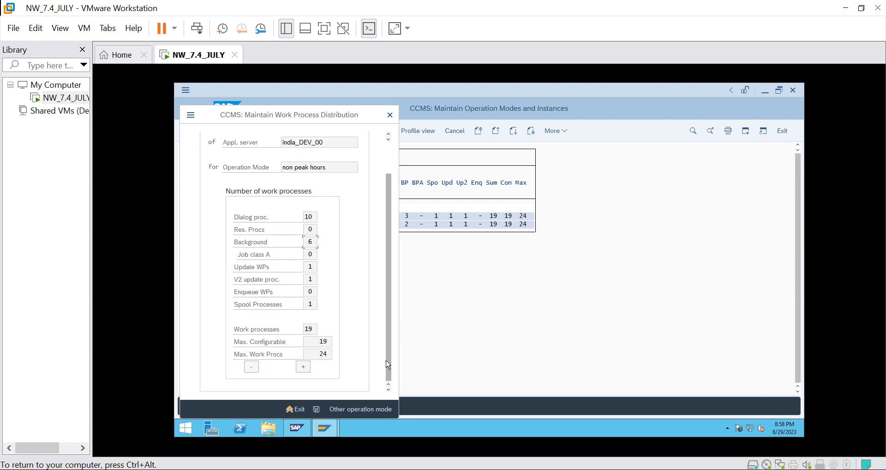
pyautogui.click(303, 368)
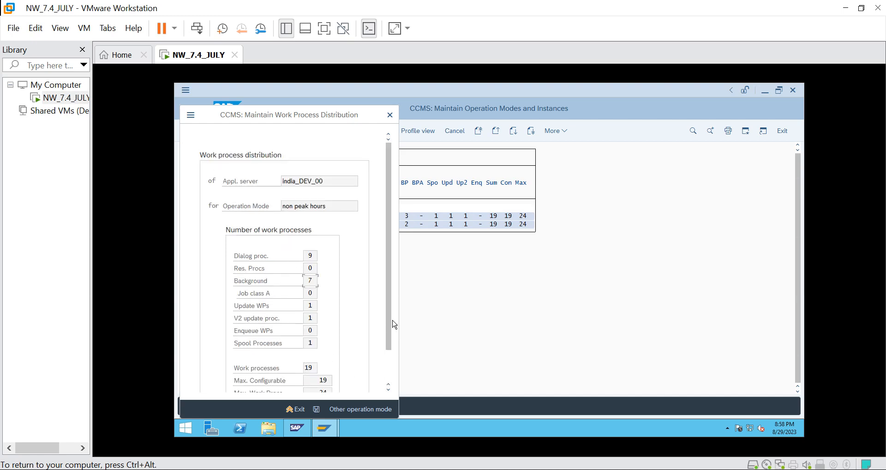
pyautogui.moveTo(388, 323); pyautogui.dragTo(388, 353)
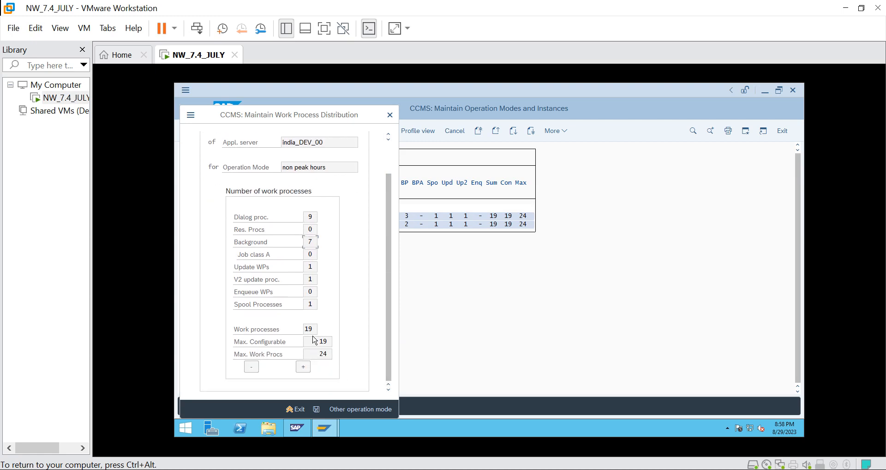
pyautogui.click(304, 369)
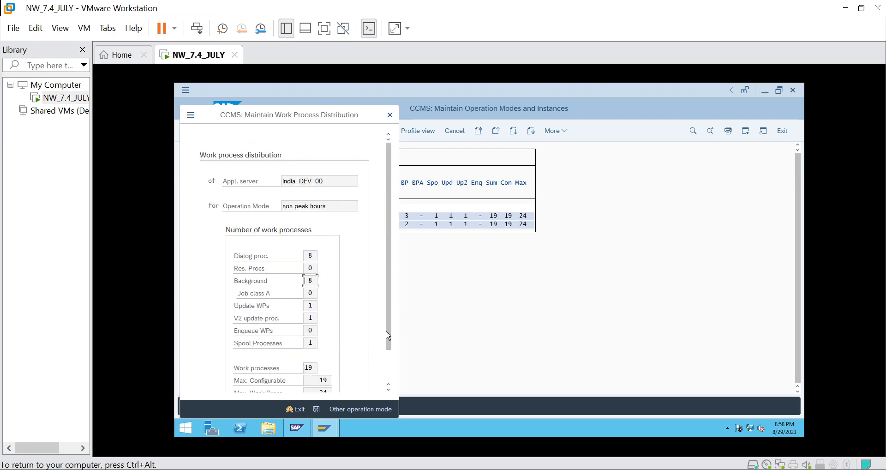
pyautogui.scroll(-2, 387, 335)
pyautogui.click(303, 367)
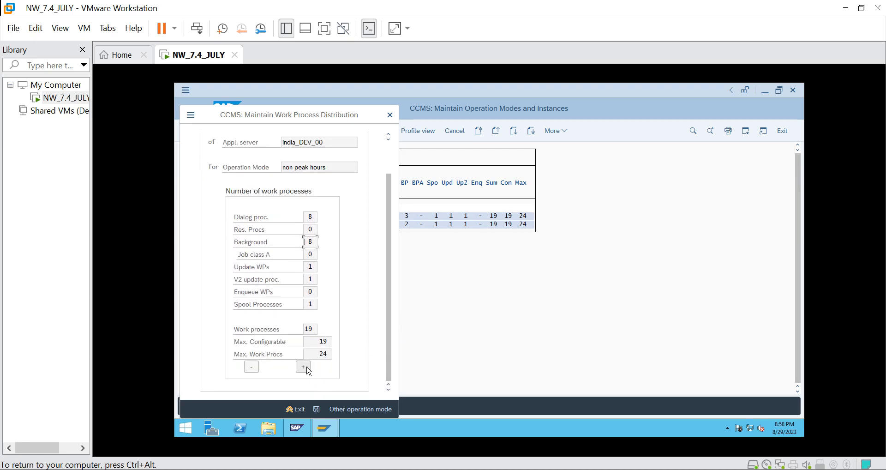
pyautogui.scroll(-2, 392, 314)
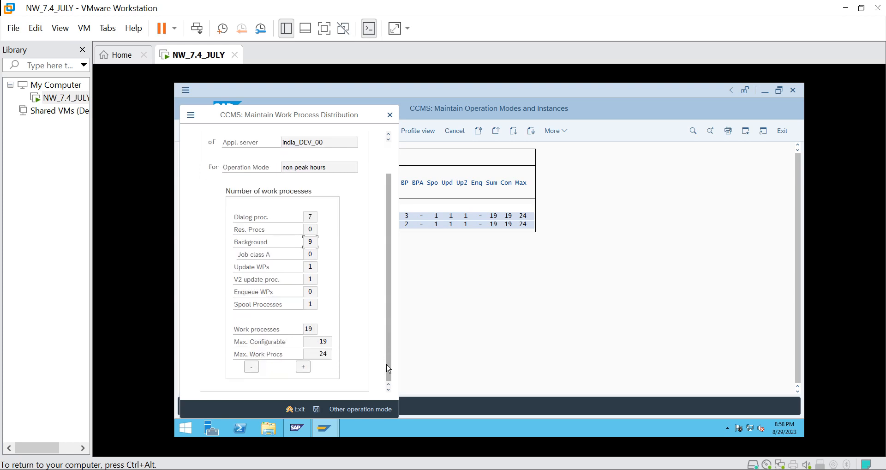
pyautogui.click(303, 367)
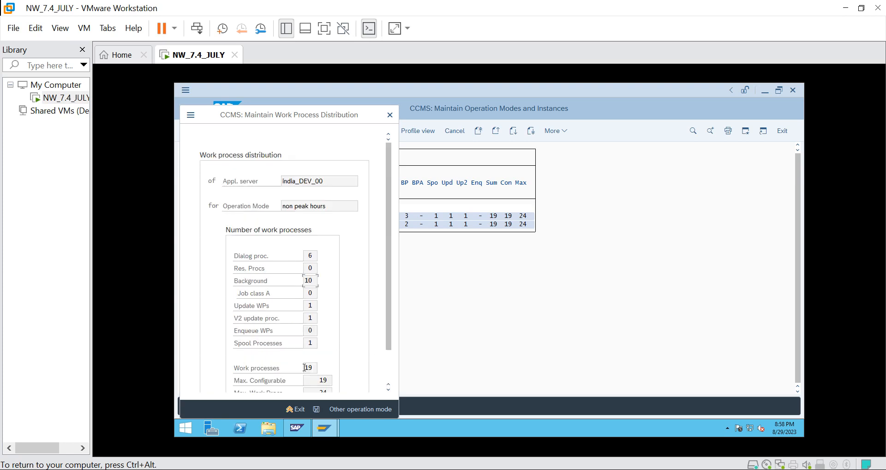
pyautogui.click(316, 408)
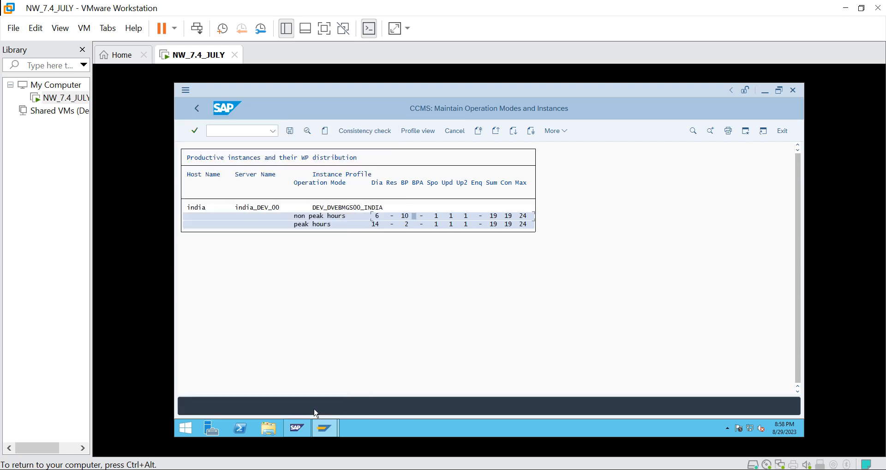
# Save the instance settings and open the timetable for normal operation (24 hr) in change mode.
pyautogui.click(289, 130)
pyautogui.click(197, 108)
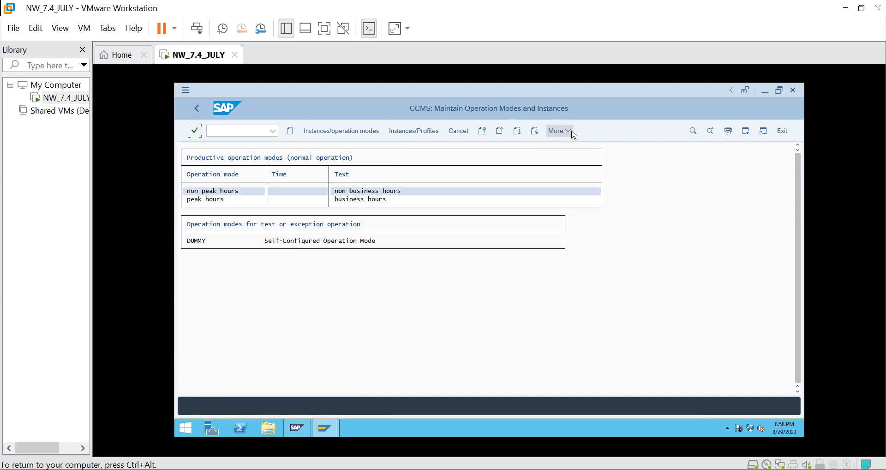
pyautogui.click(572, 133)
pyautogui.moveTo(583, 152)
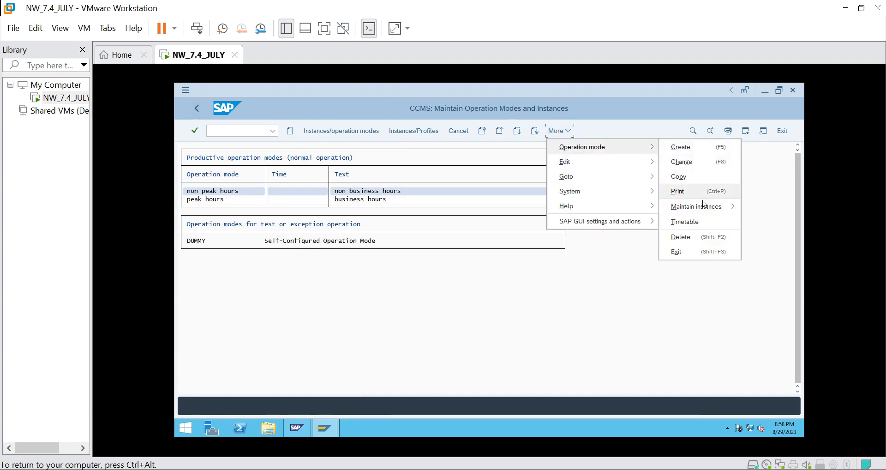
pyautogui.click(695, 222)
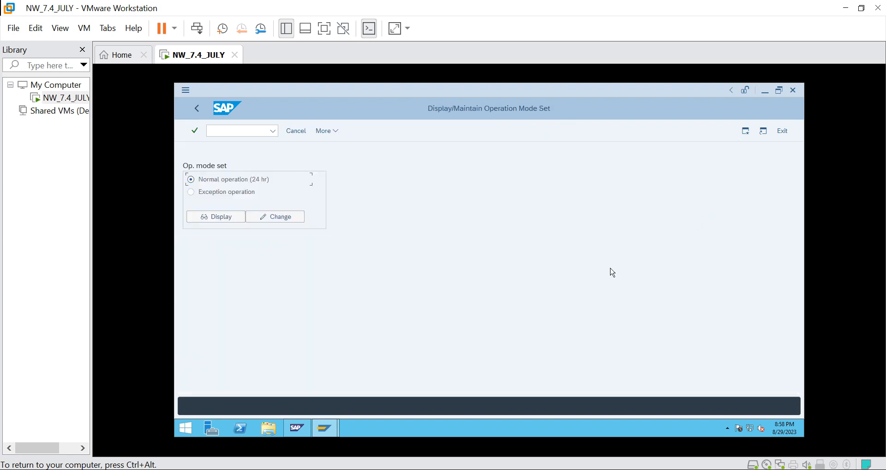
pyautogui.click(280, 218)
# Assign the peak hours operation mode to the timetable interval from 09.00 to 18.00.
pyautogui.click(213, 249)
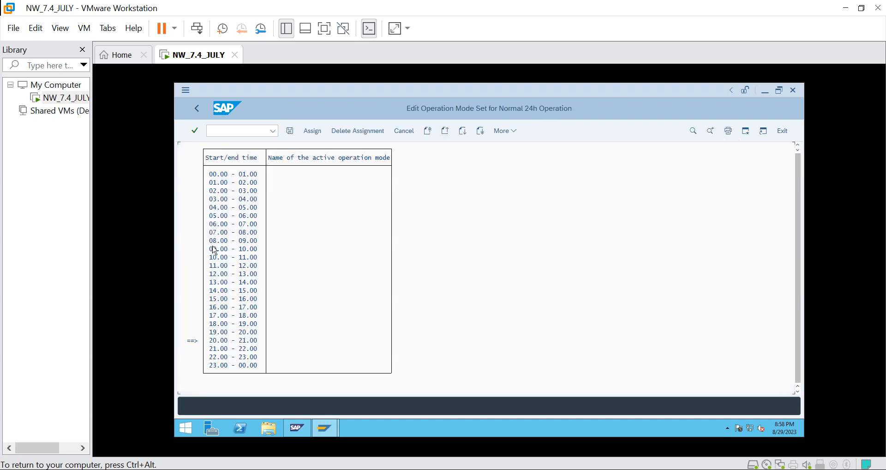
pyautogui.click(253, 317)
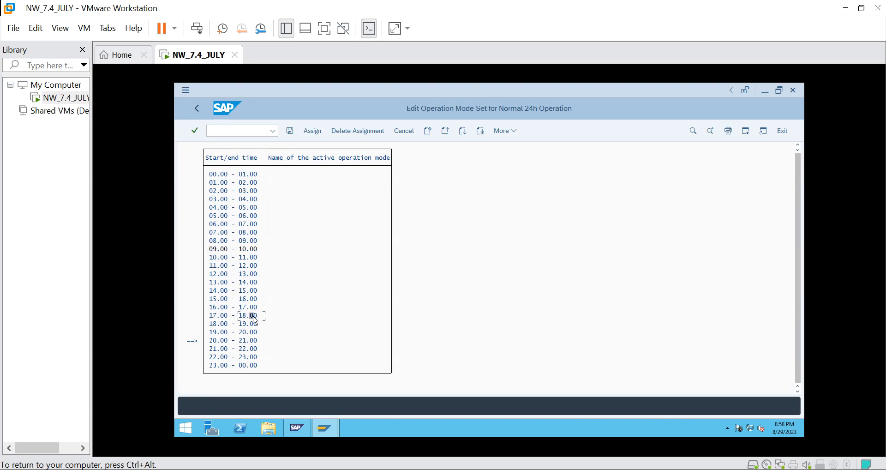
pyautogui.click(318, 134)
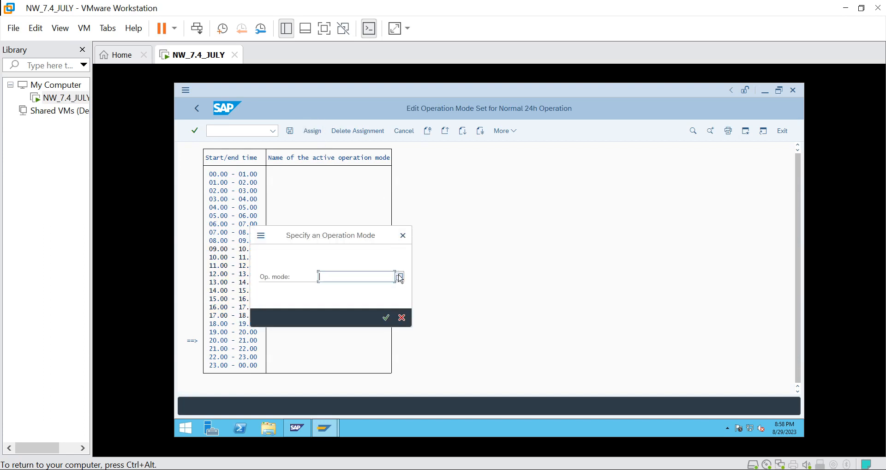
pyautogui.click(397, 277)
pyautogui.doubleClick(417, 175)
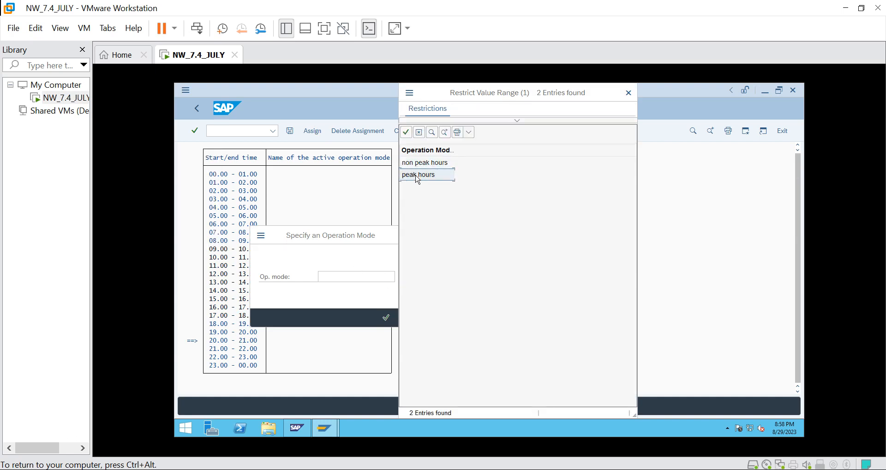
pyautogui.click(385, 317)
# Assign the non peak hours operation mode to the timetable interval from 18.00 to 09.00.
pyautogui.click(211, 324)
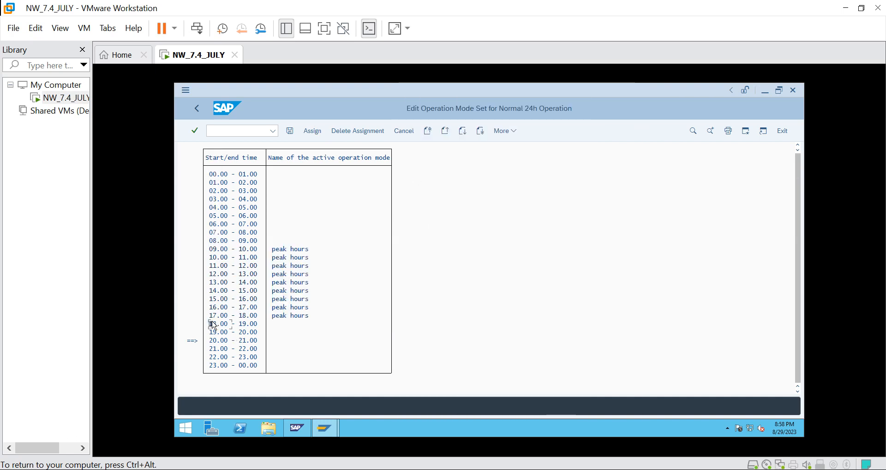
pyautogui.click(255, 241)
pyautogui.click(312, 131)
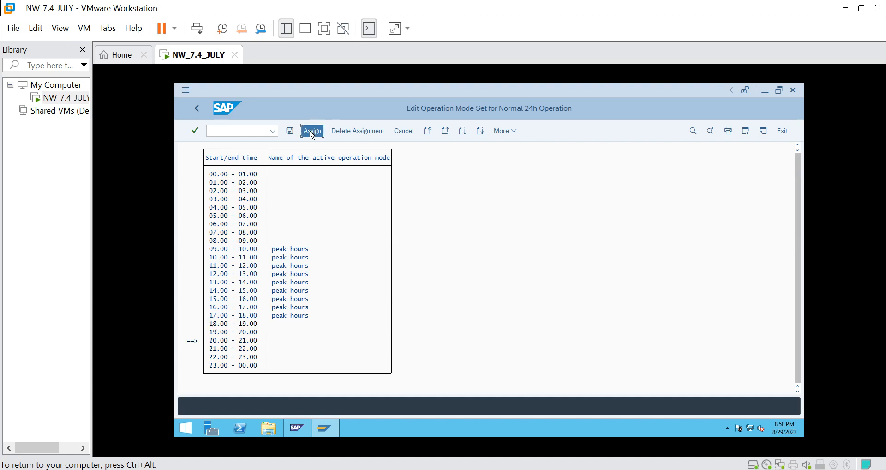
pyautogui.click(399, 276)
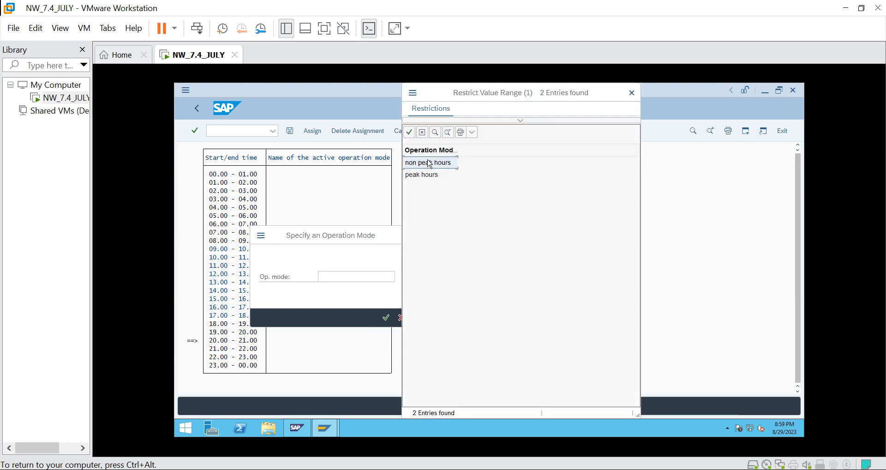
pyautogui.doubleClick(429, 162)
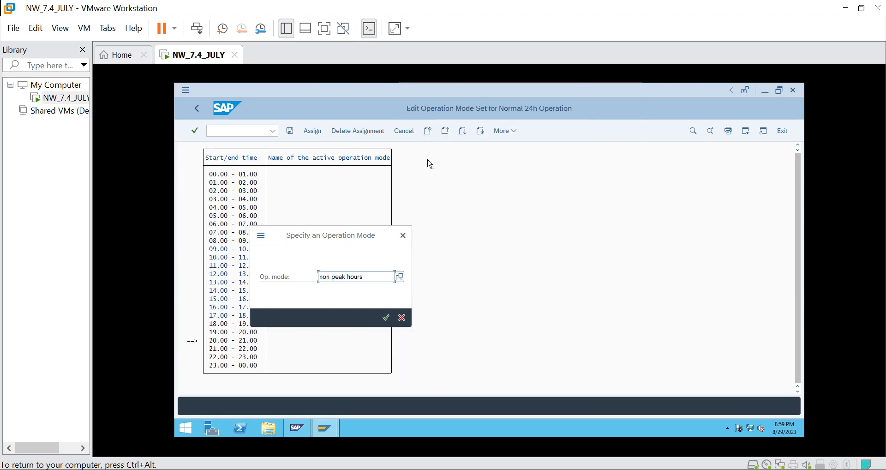
pyautogui.click(386, 317)
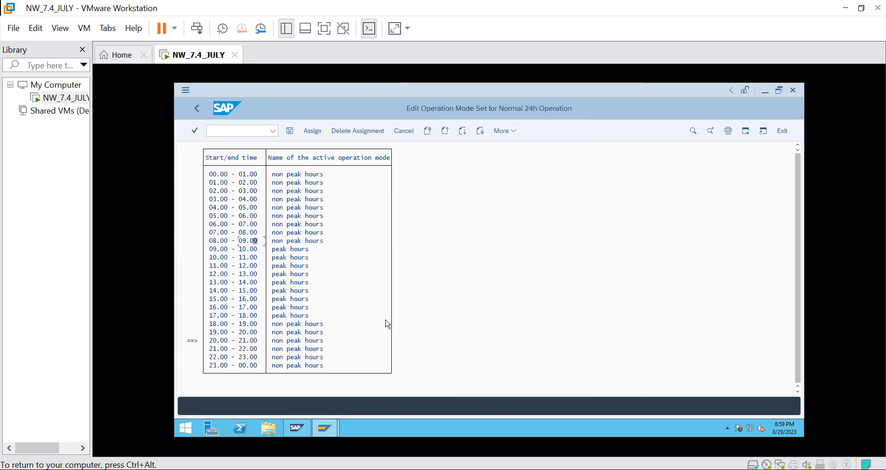
# Save the normal operation timetable and leave operation mode maintenance for the SAP Easy Access screen.
pyautogui.click(291, 132)
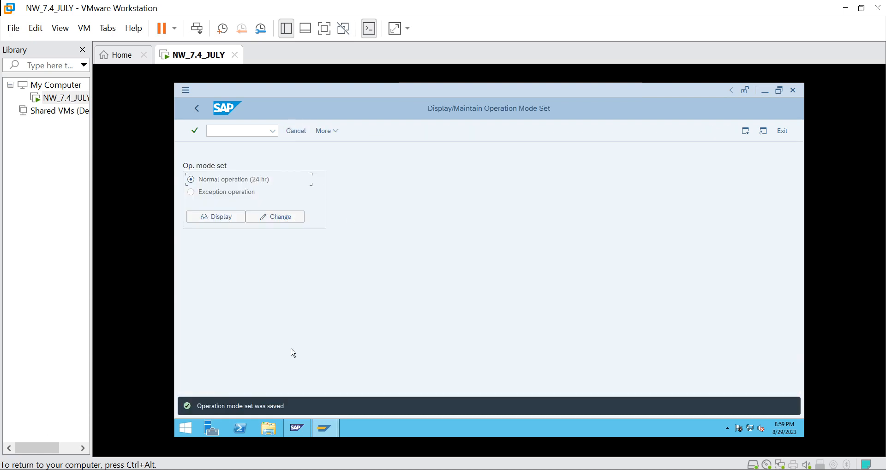
pyautogui.click(198, 110)
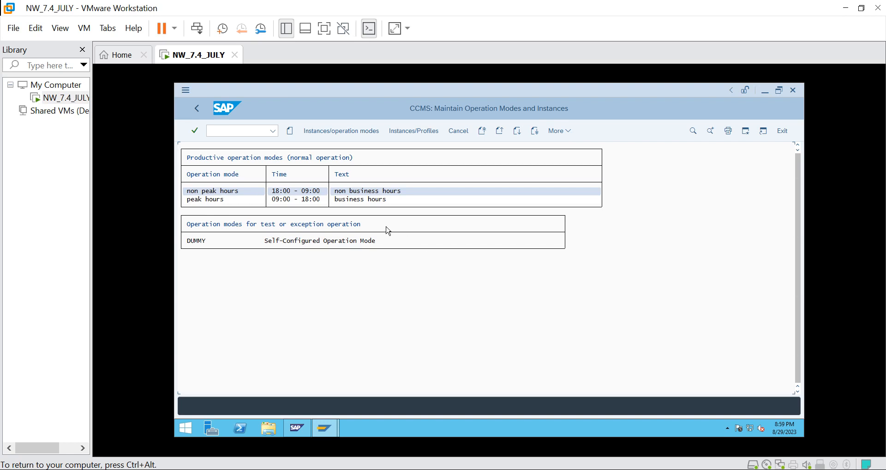
pyautogui.click(198, 111)
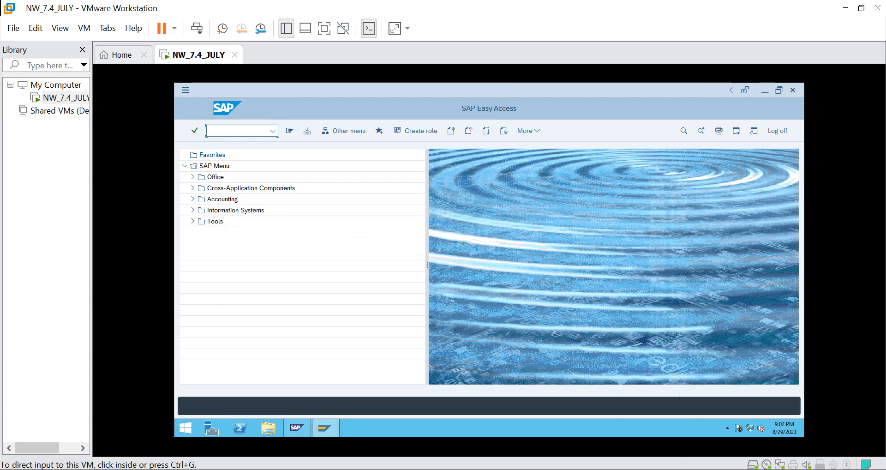
pyautogui.click(680, 469)
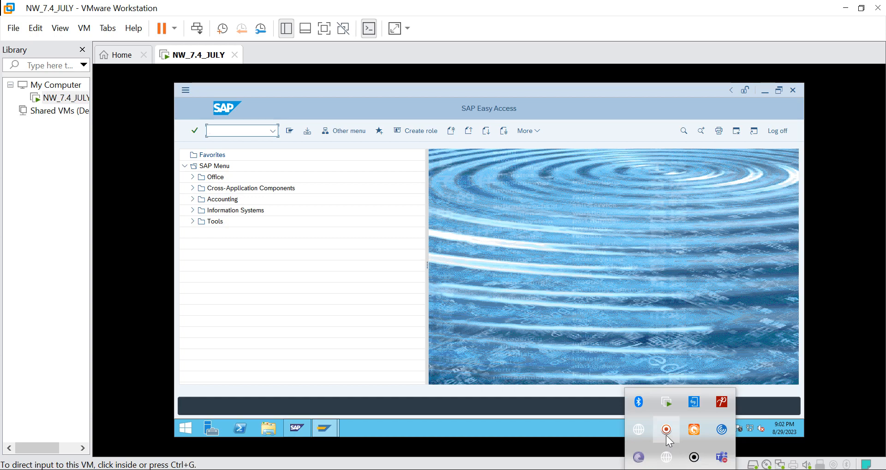